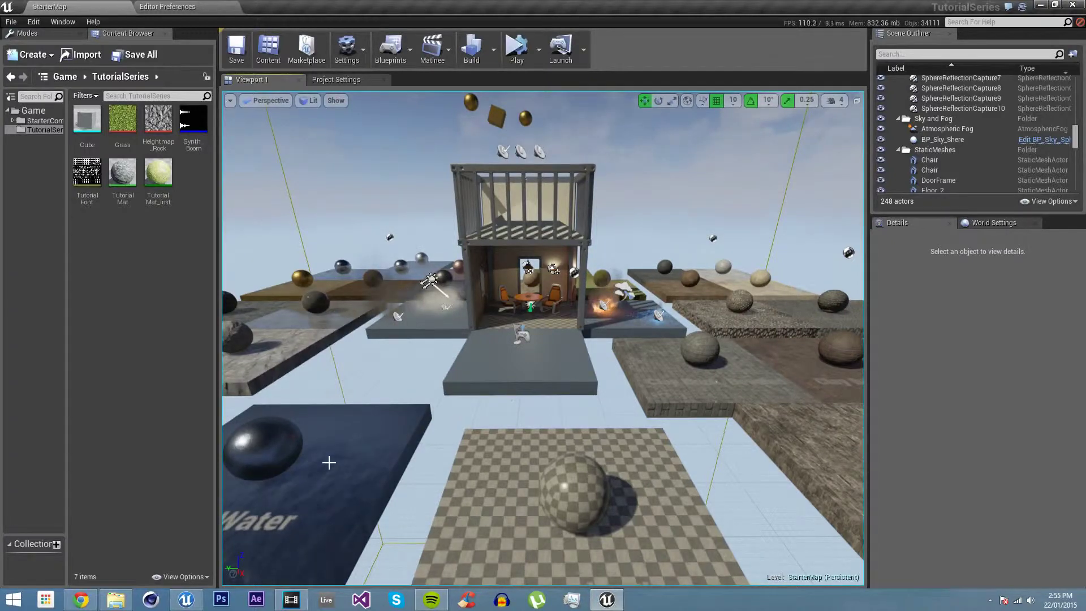
Create a material function named MatFuncTut in the TutorialSeries folder and open it for editing.
right_click(128, 269)
mouse_move(219, 466)
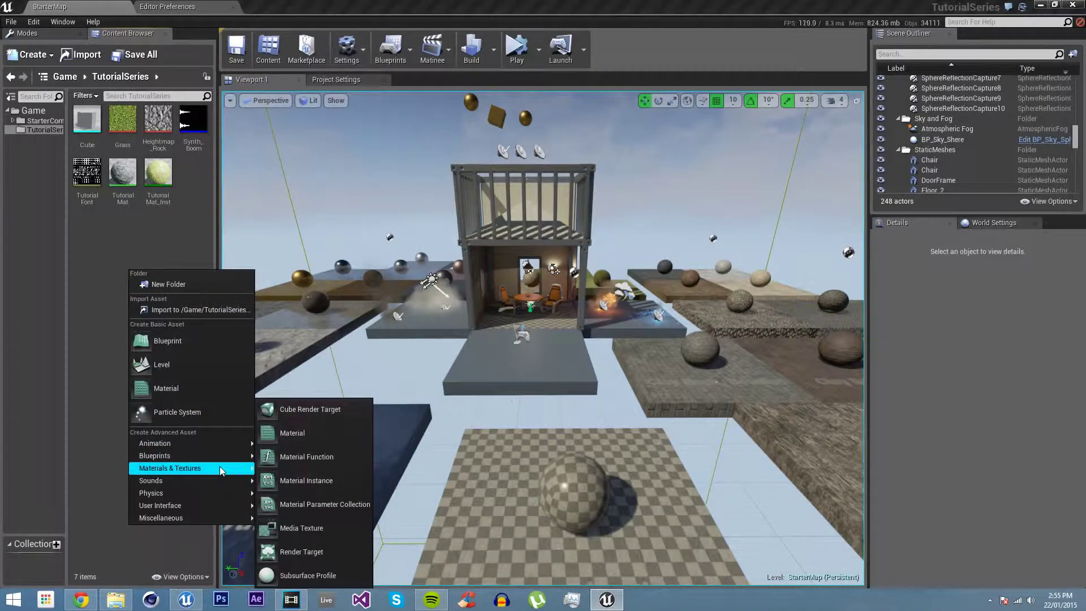
click(295, 458)
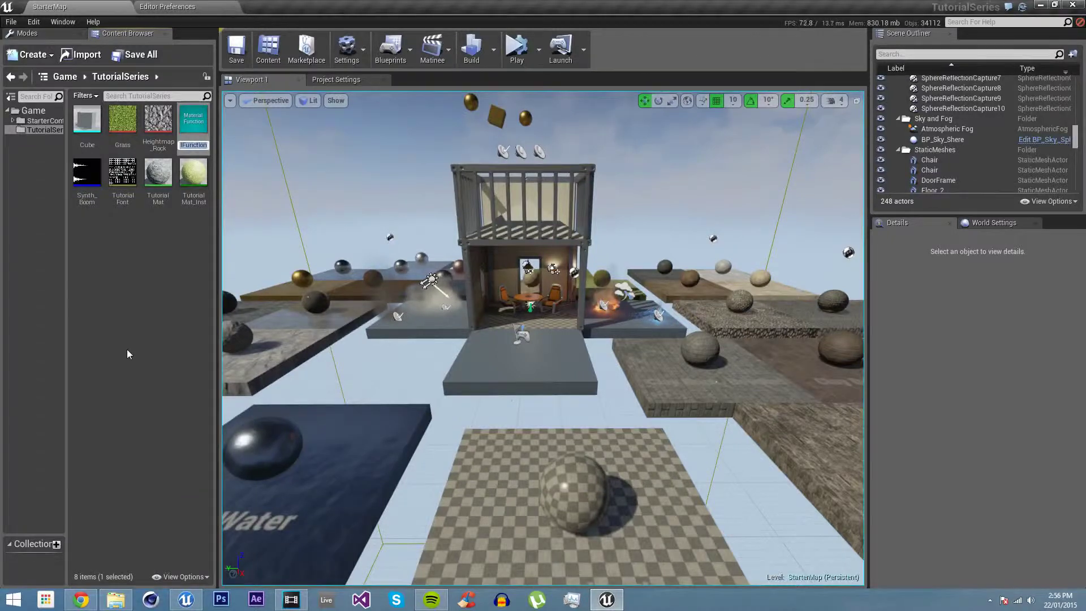
text(Mat)
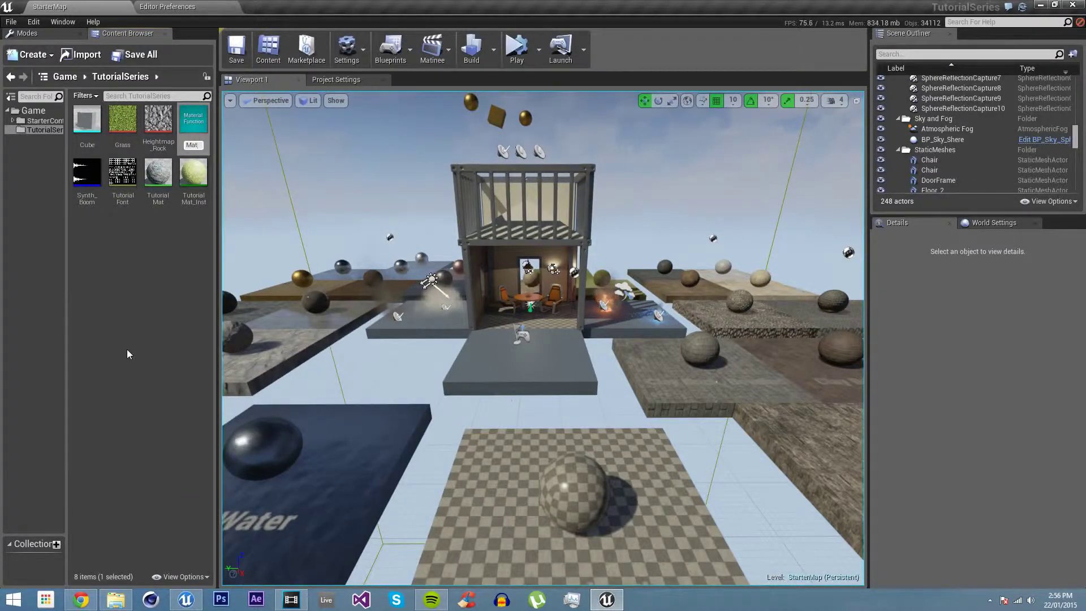
text(FuncTut)
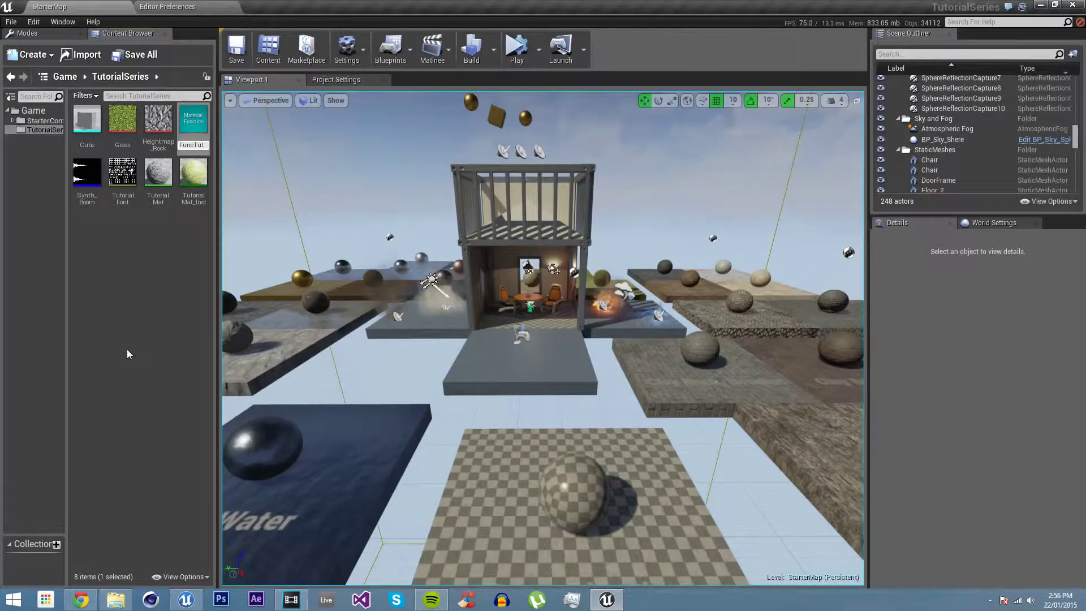
key(Return)
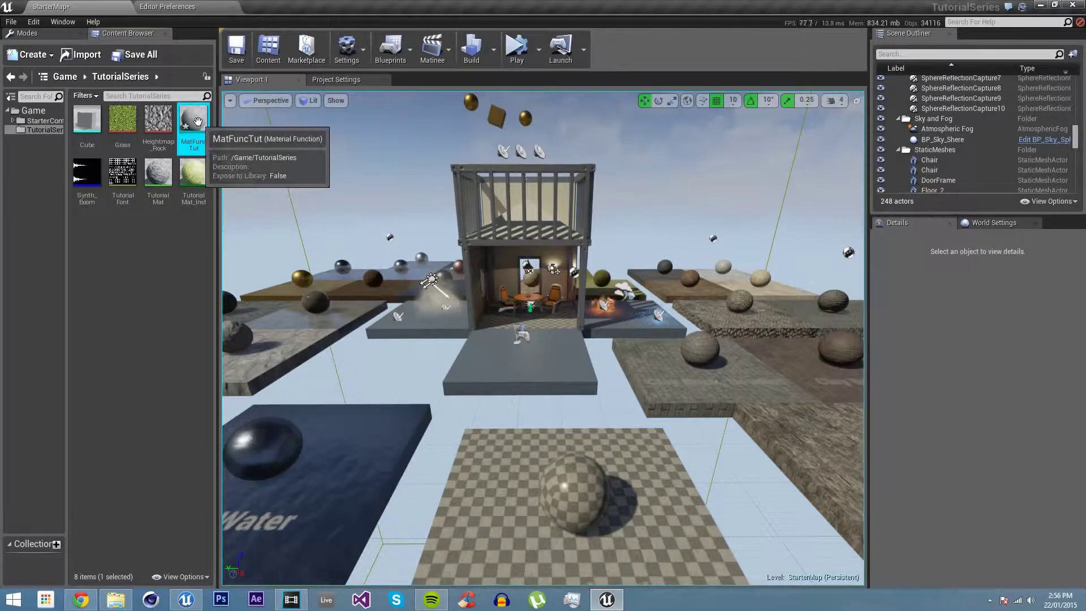
double_click(193, 125)
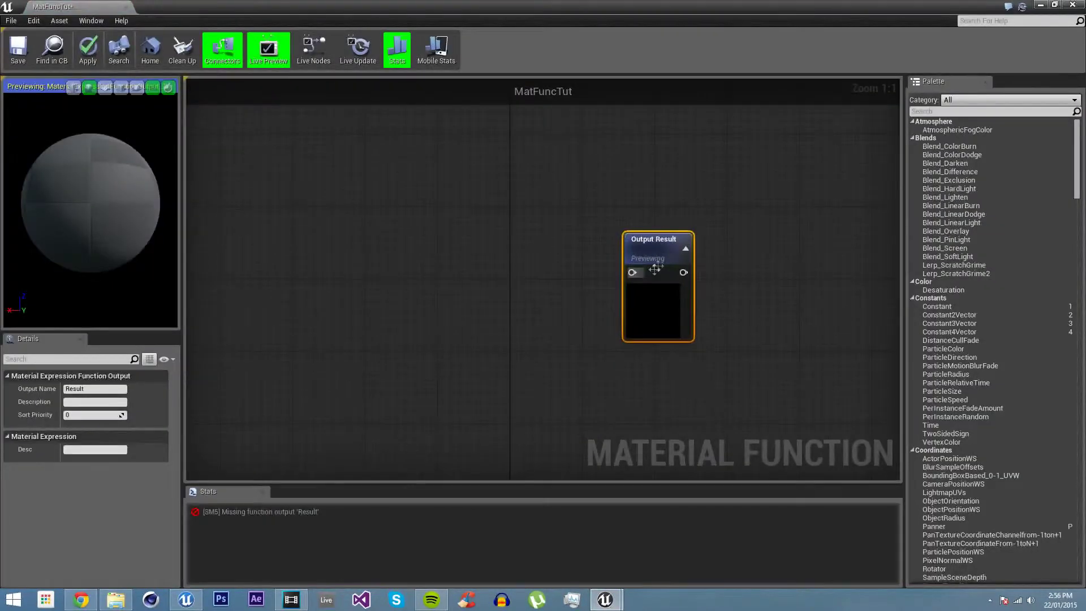
mouse_move(604, 233)
right_down()
mouse_move(544, 378)
mouse_move(621, 242)
right_up()
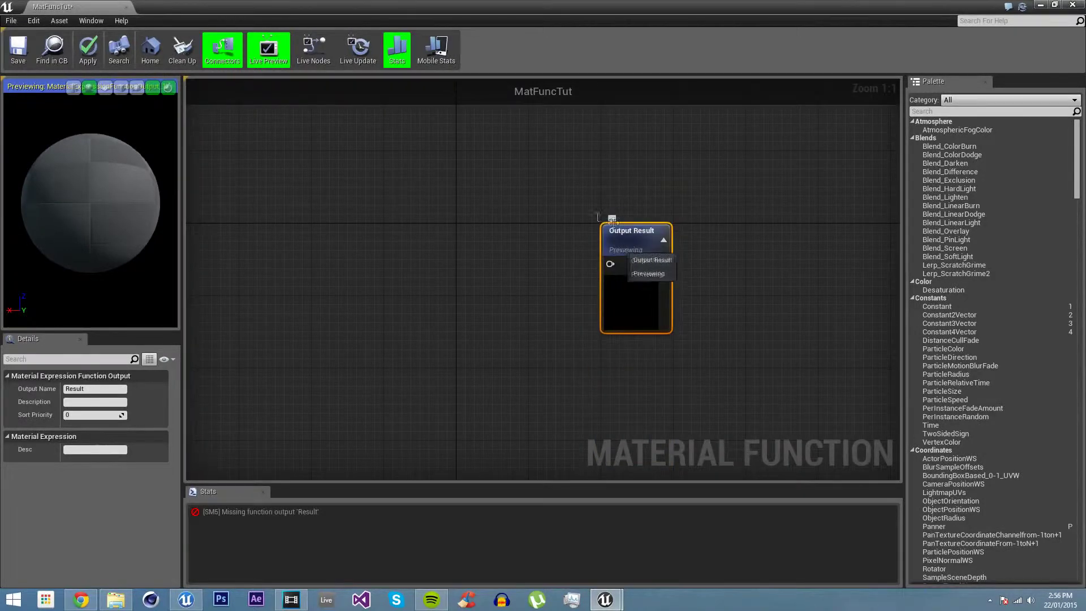
click(545, 251)
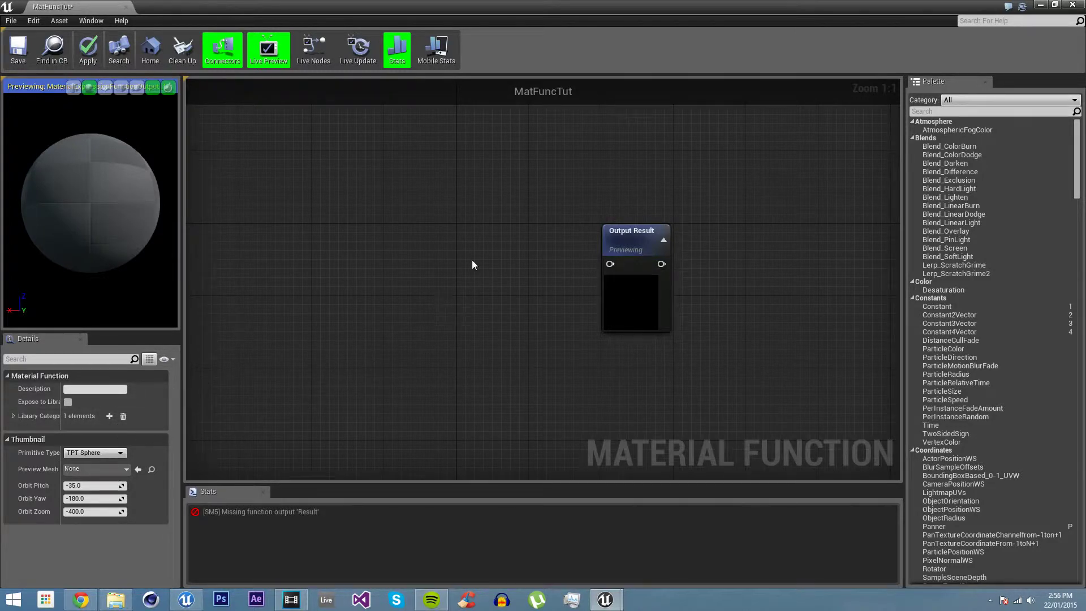
Add a MakeMaterialAttributes node and connect its output to the Output Result node.
right_click(459, 229)
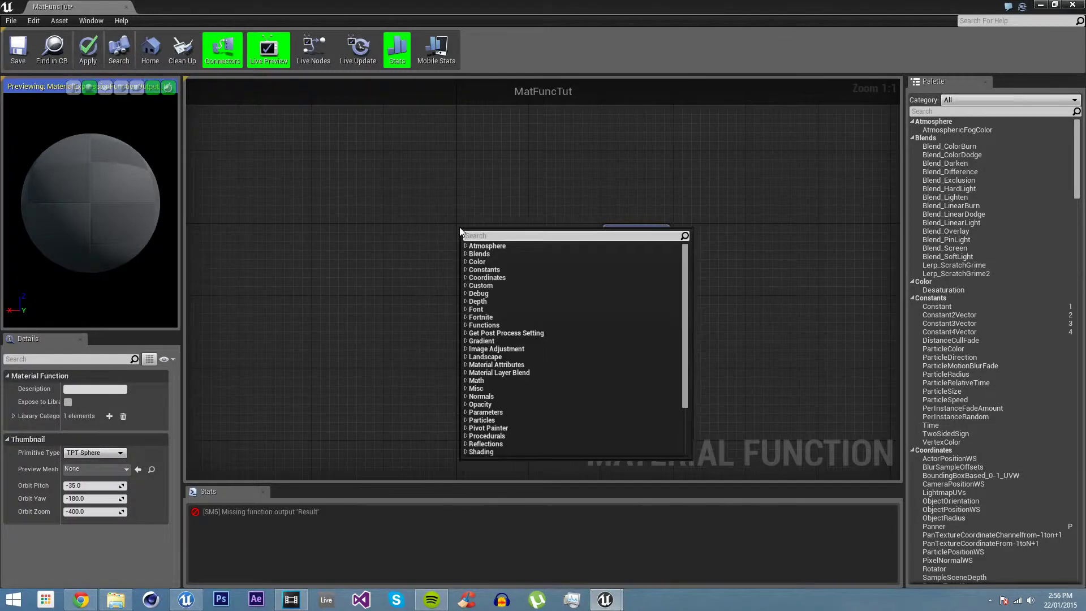
text(make)
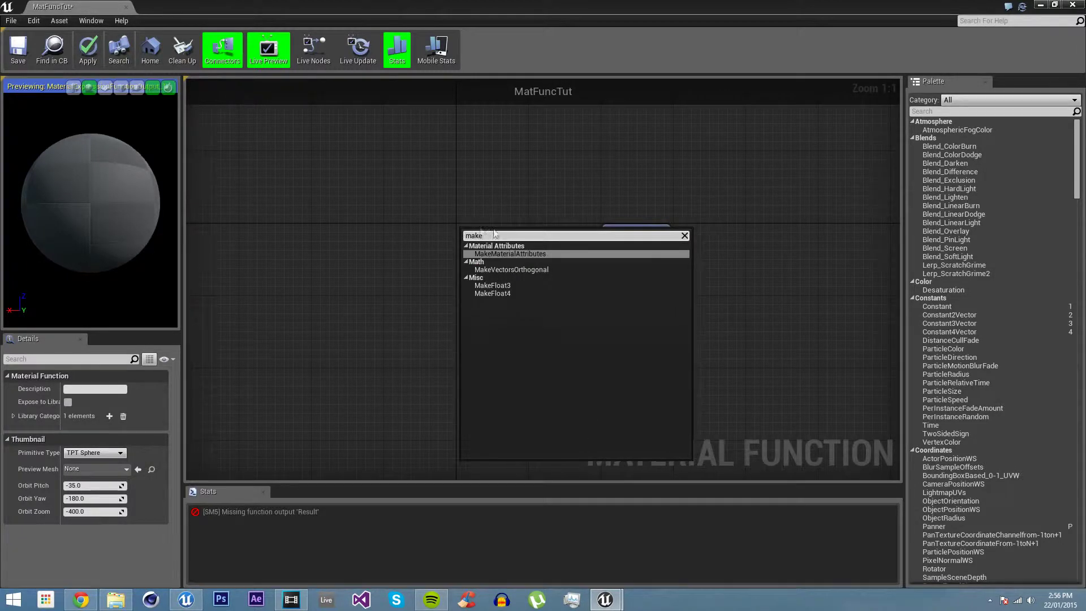
click(525, 253)
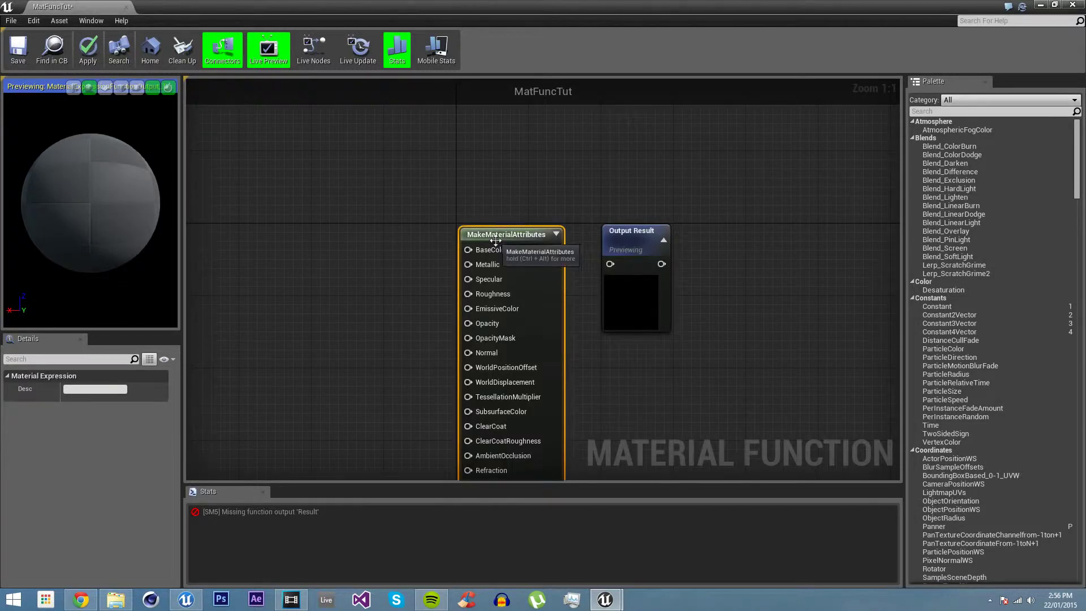
click(400, 286)
right_drag(387, 323, 394, 260)
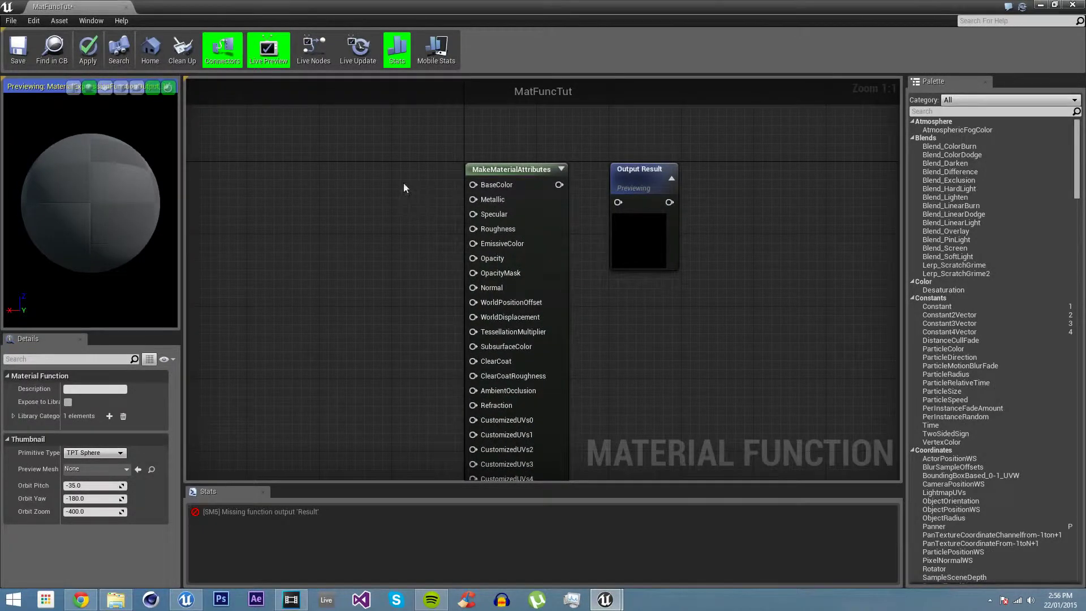
drag(559, 184, 619, 202)
Add a FunctionInput node ahead of MakeMaterialAttributes and set its input type to Function Input Texture 2D.
right_drag(391, 214, 500, 287)
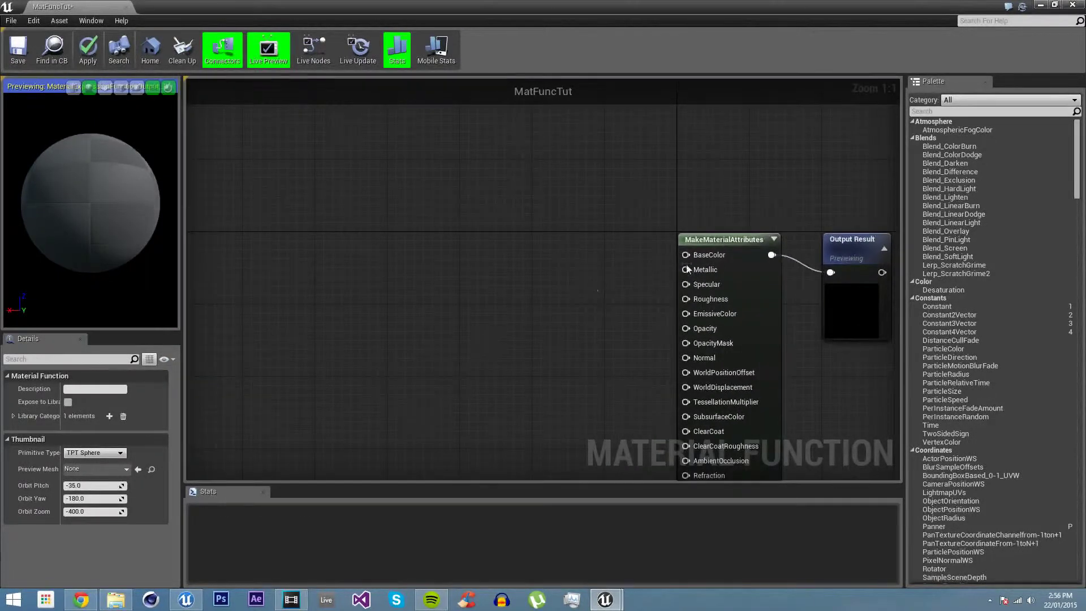
drag(686, 255, 454, 263)
text(input)
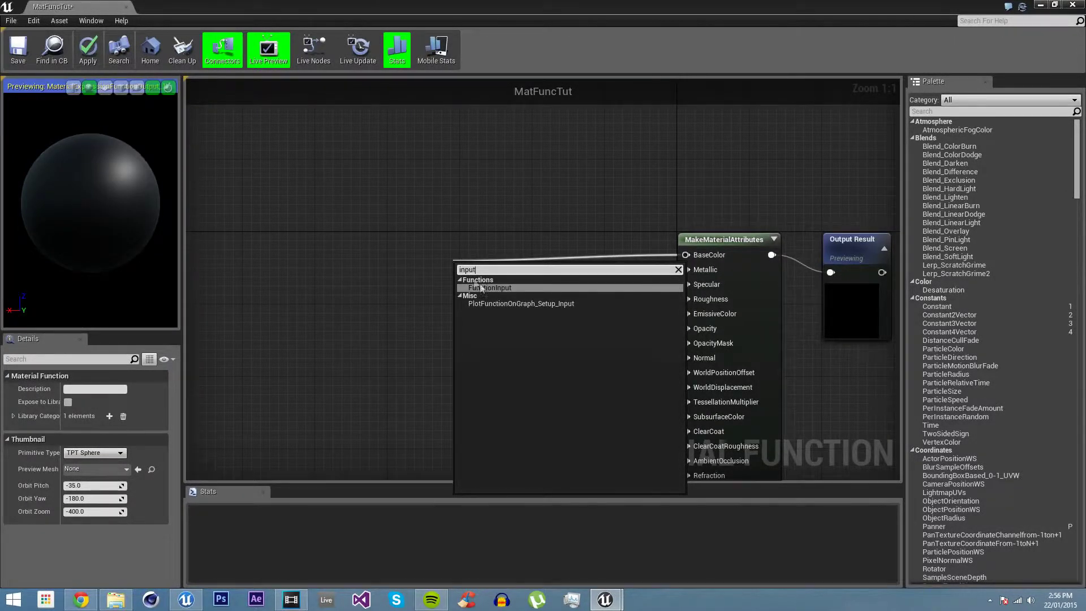
click(482, 288)
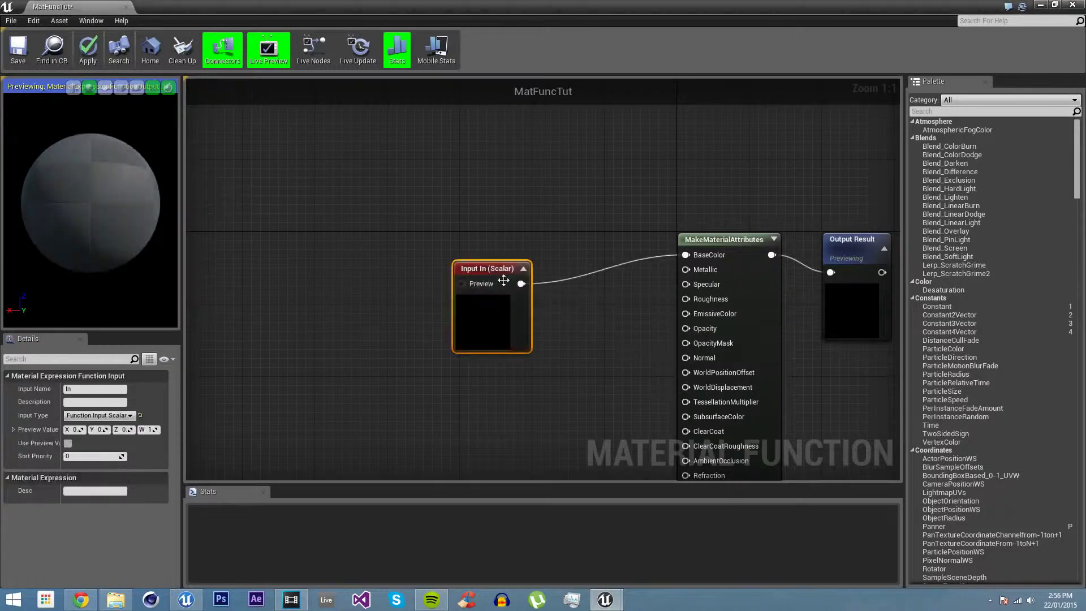
drag(482, 276, 418, 246)
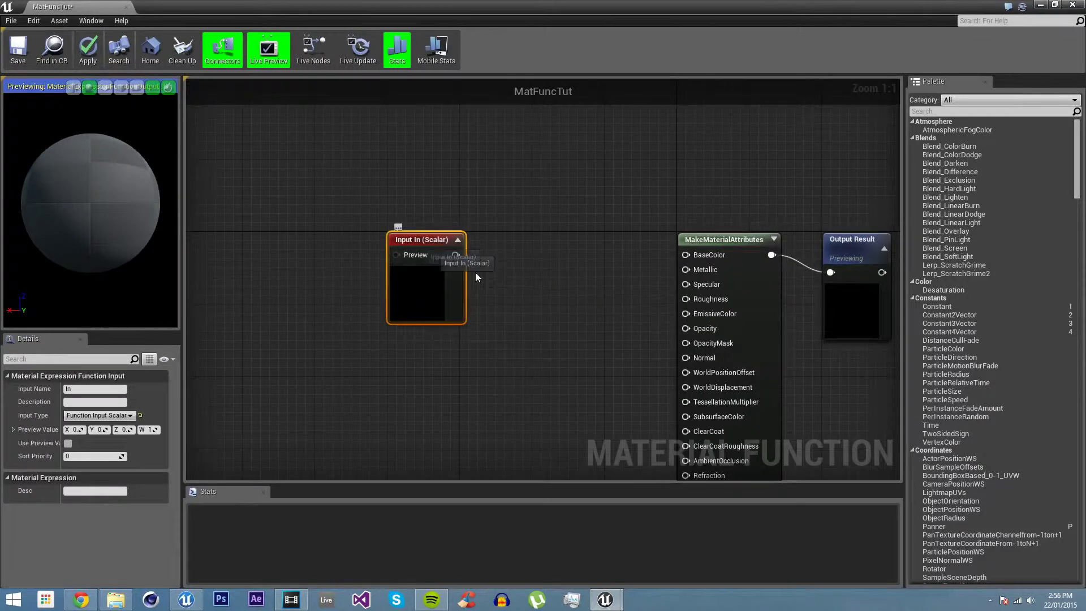
click(118, 415)
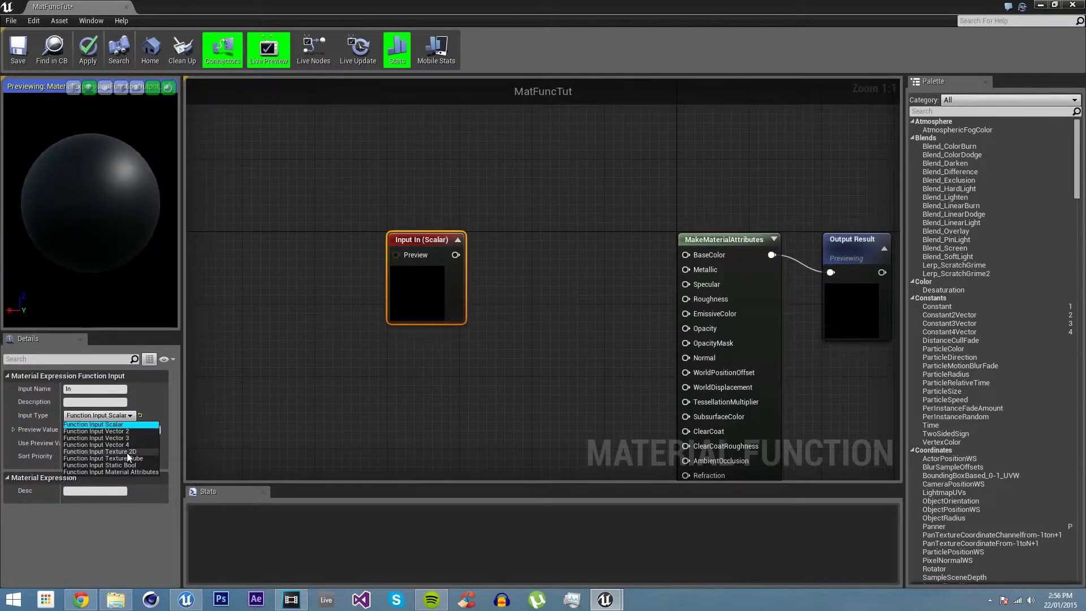
click(127, 452)
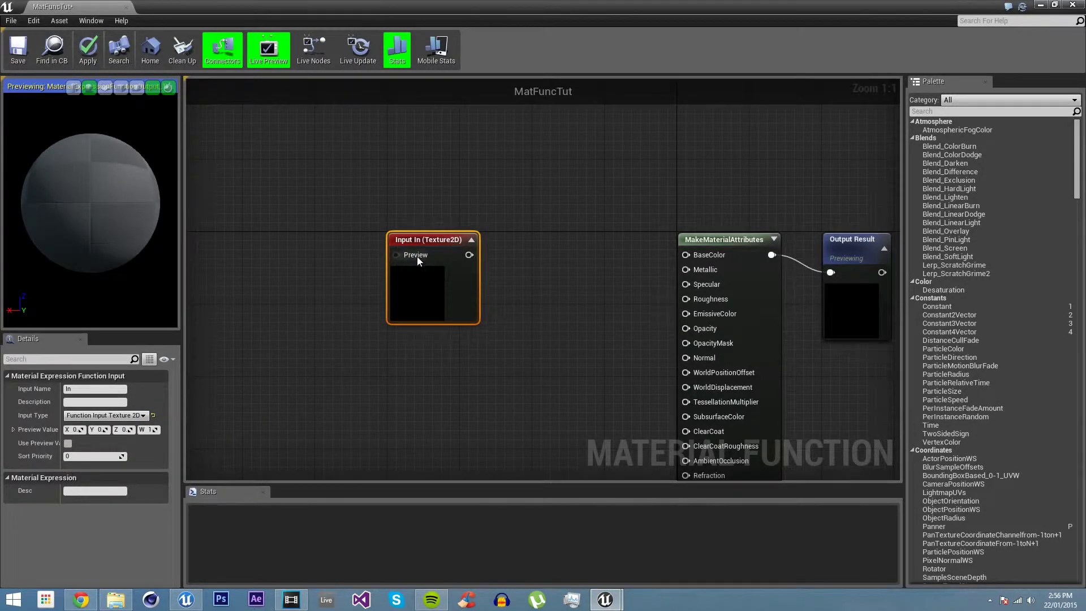
Add a TextureObject node connected to the Preview pin of the Texture2D input.
drag(396, 254, 246, 236)
text(texture)
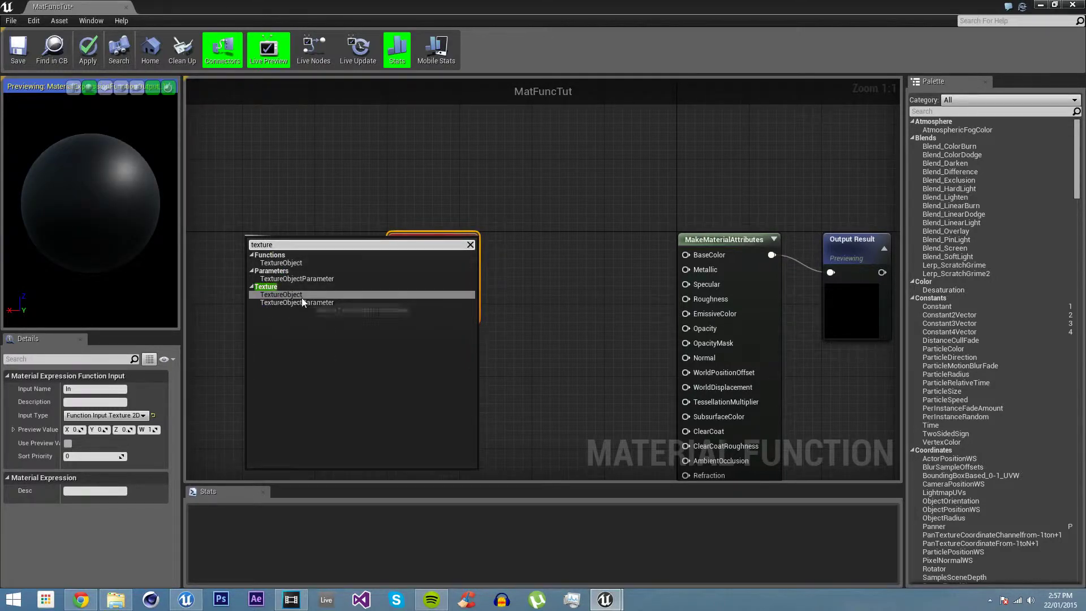
click(301, 294)
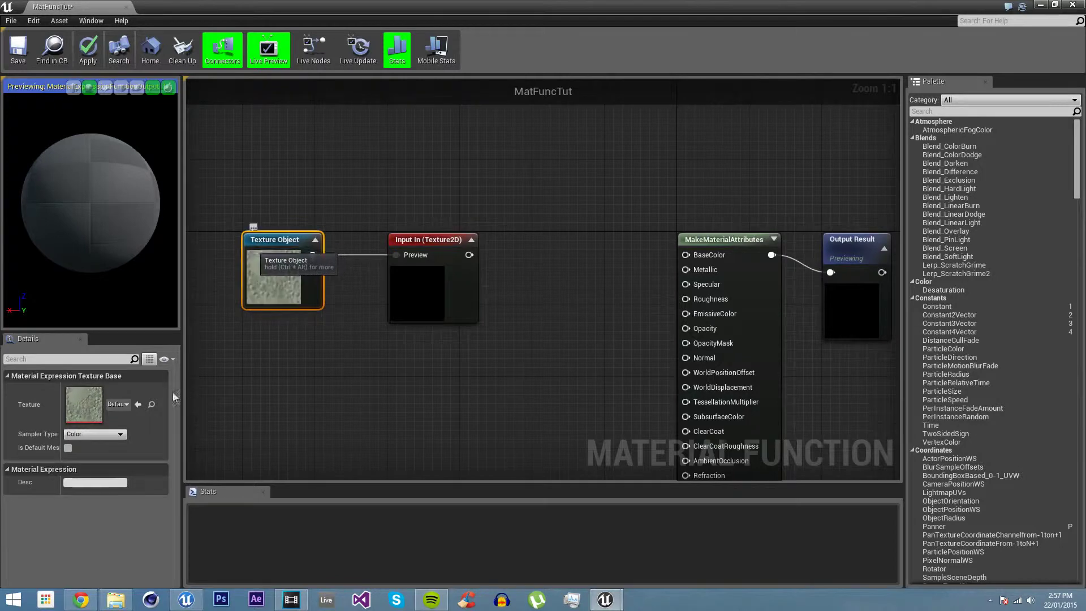
Assign the T_Ground_Grass_D texture to the Texture Object node.
click(110, 406)
text(grass)
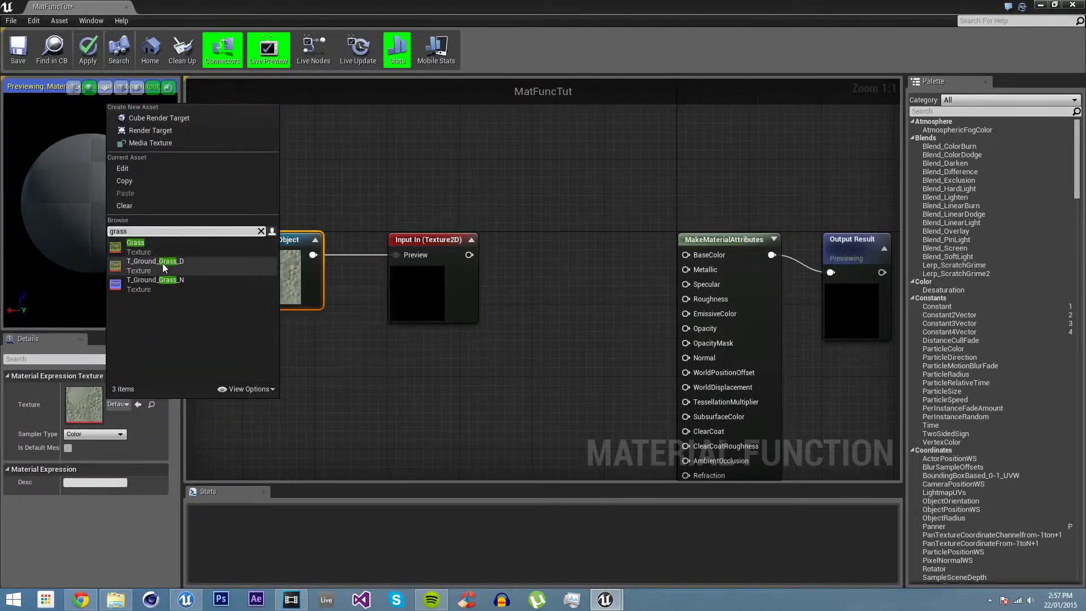
click(160, 263)
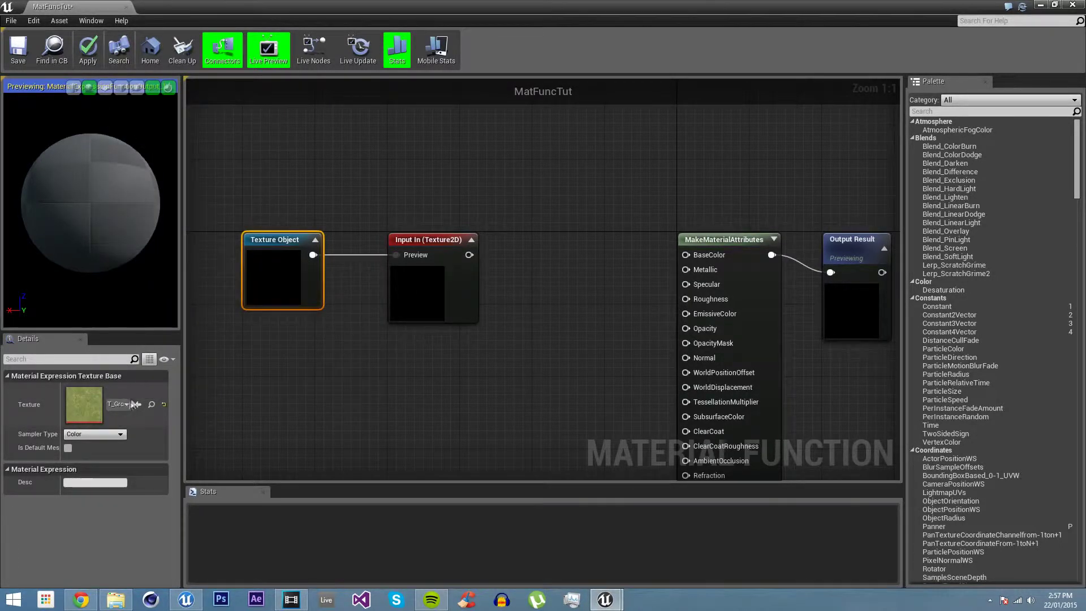
Set the Texture Object node's texture to T_ground_Moss_D.
click(113, 405)
text(n)
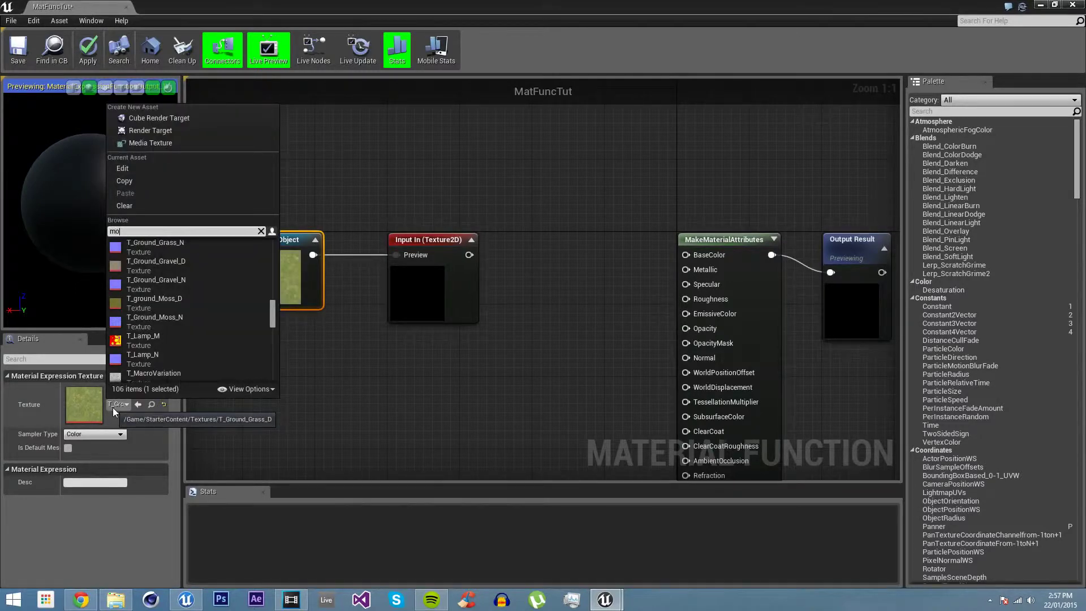
text(oss)
click(181, 243)
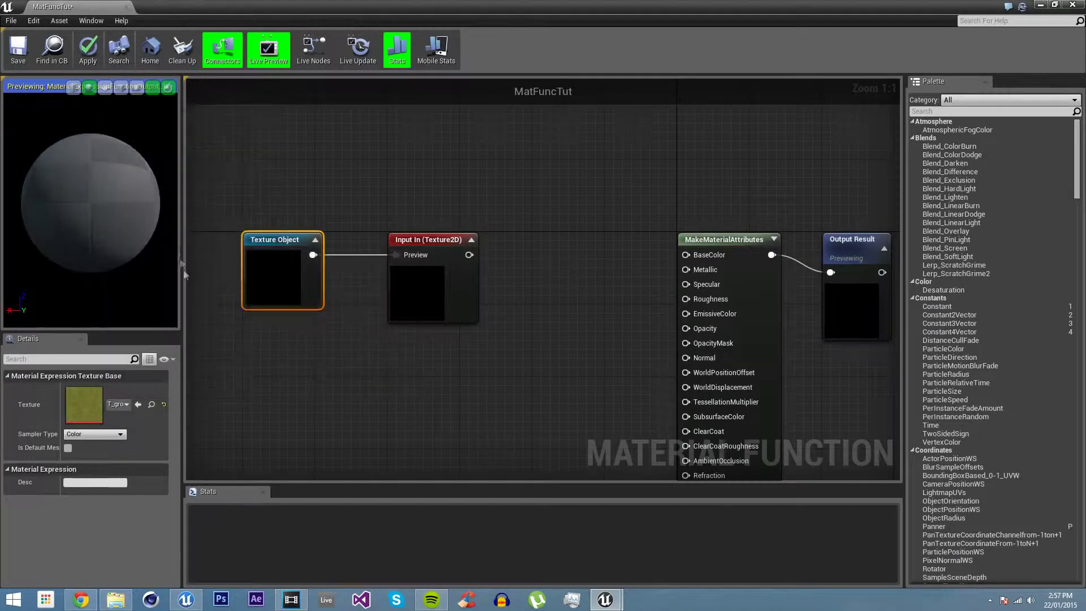
Add a TextureSample node fed by the Texture2D input and connect its color output to BaseColor.
drag(467, 254, 536, 238)
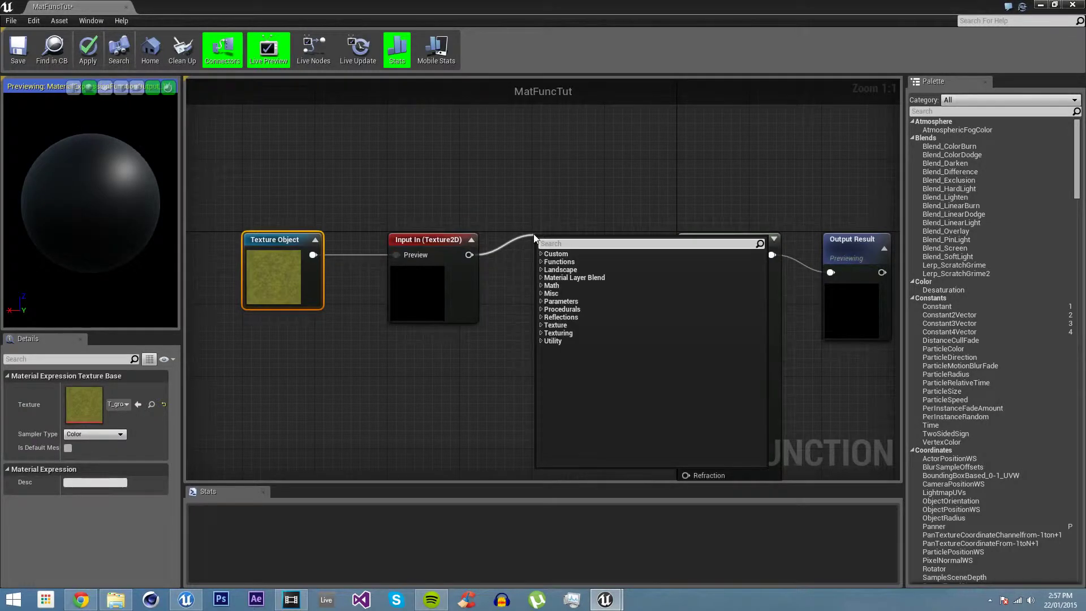
text(text)
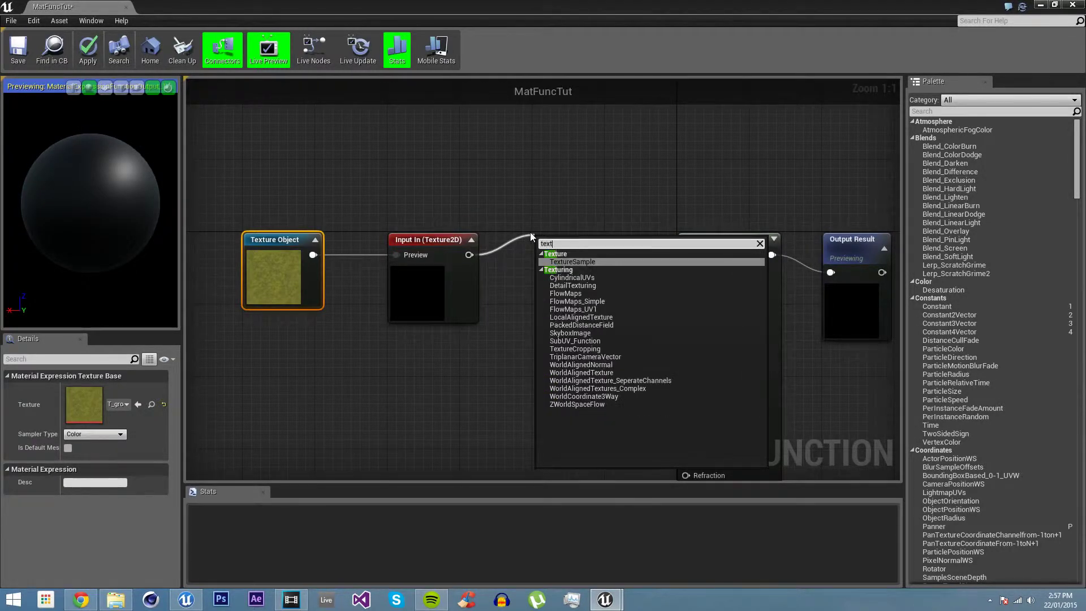
text(ure)
click(579, 261)
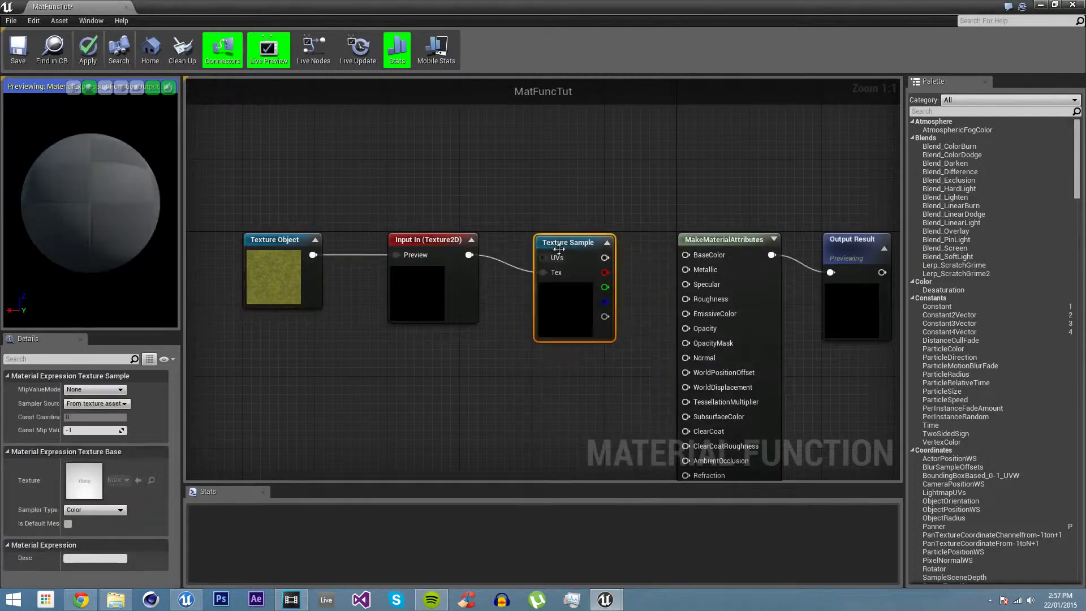
drag(603, 255, 693, 259)
Duplicate the Texture Object, Texture2D input and Texture Sample nodes and place the copies below the originals.
right_drag(522, 384, 538, 330)
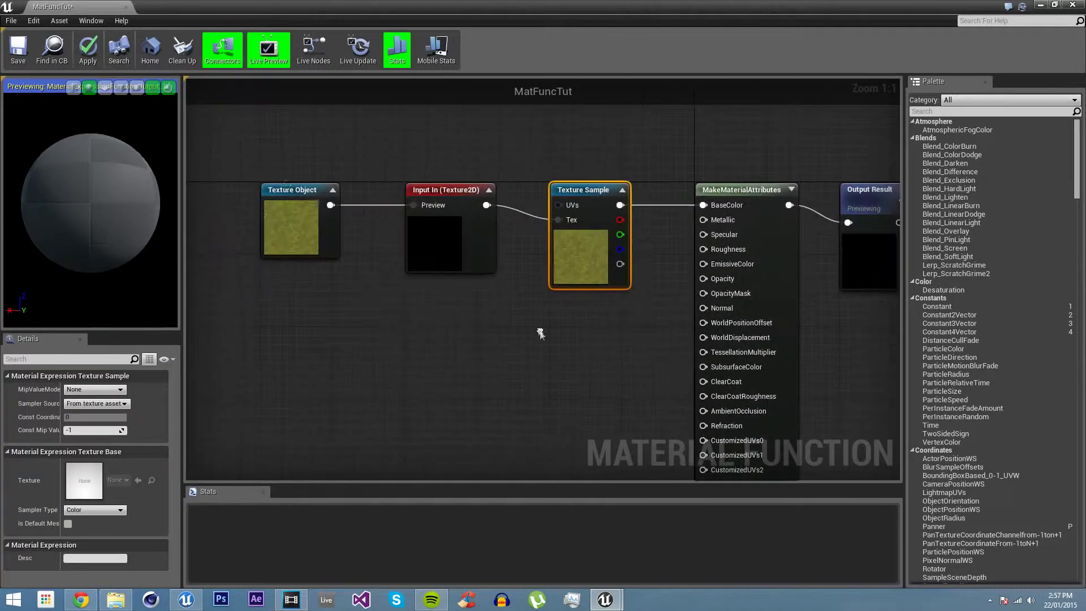
drag(281, 160, 616, 308)
right_click(428, 238)
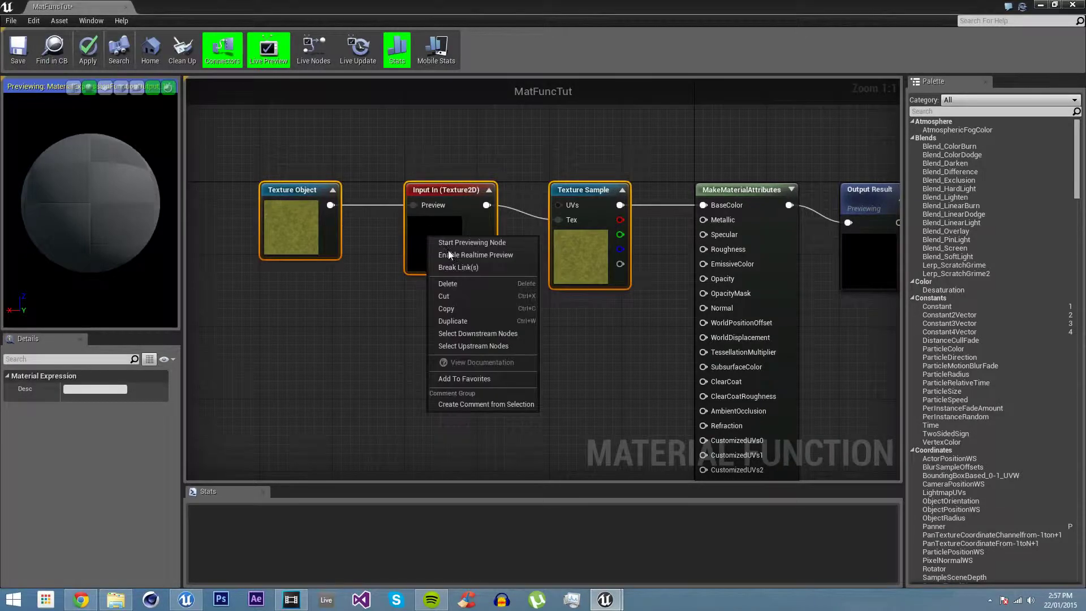
click(452, 320)
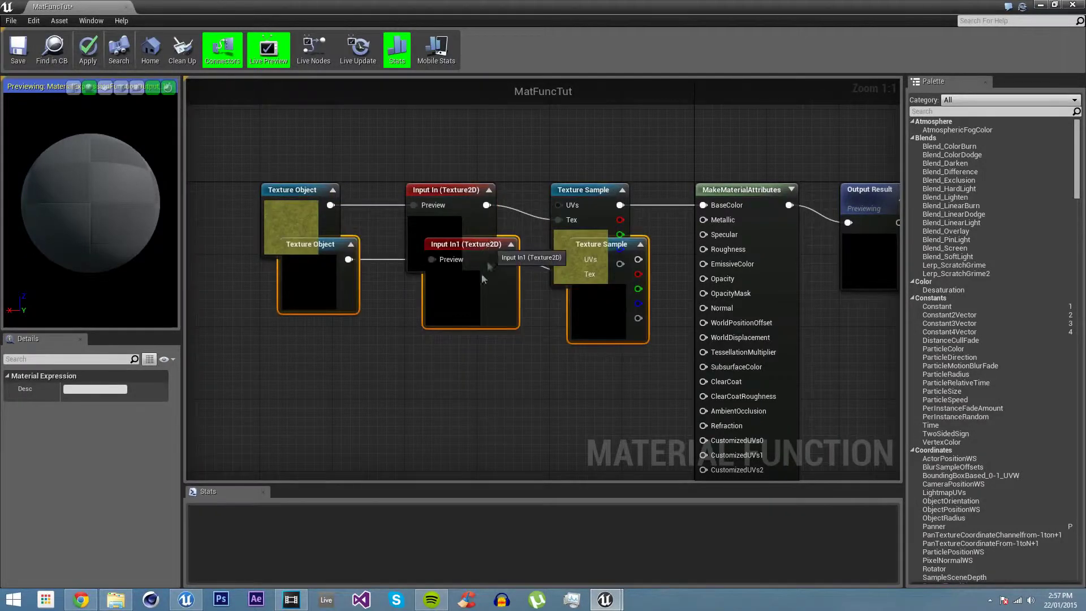
drag(481, 273, 475, 345)
Set the duplicated Texture Object to T_Ground_Moss_N and connect the lower Texture Sample's color output to Normal.
click(291, 337)
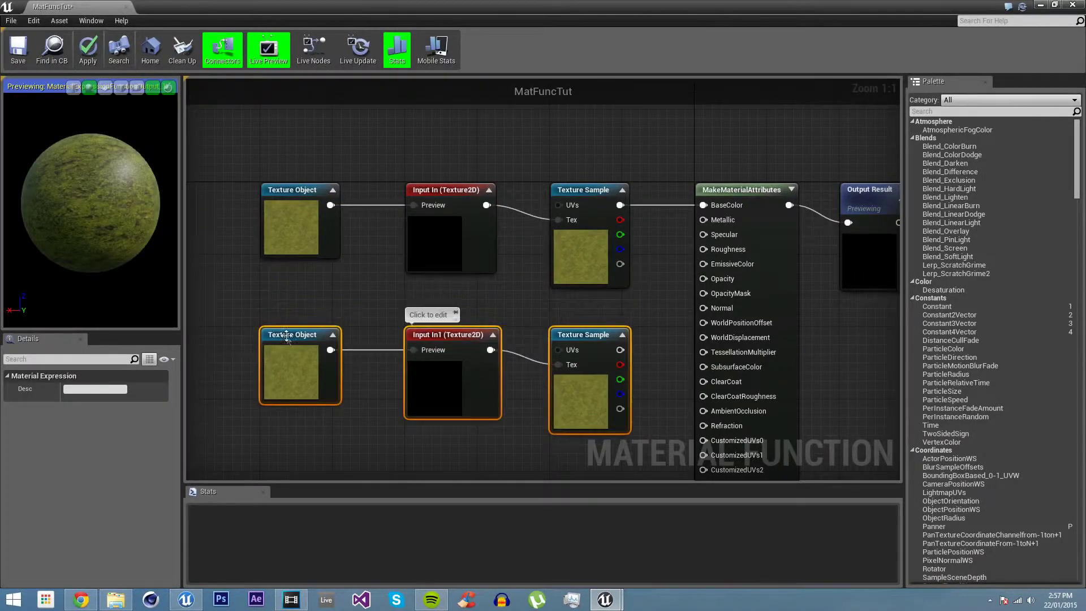
click(121, 406)
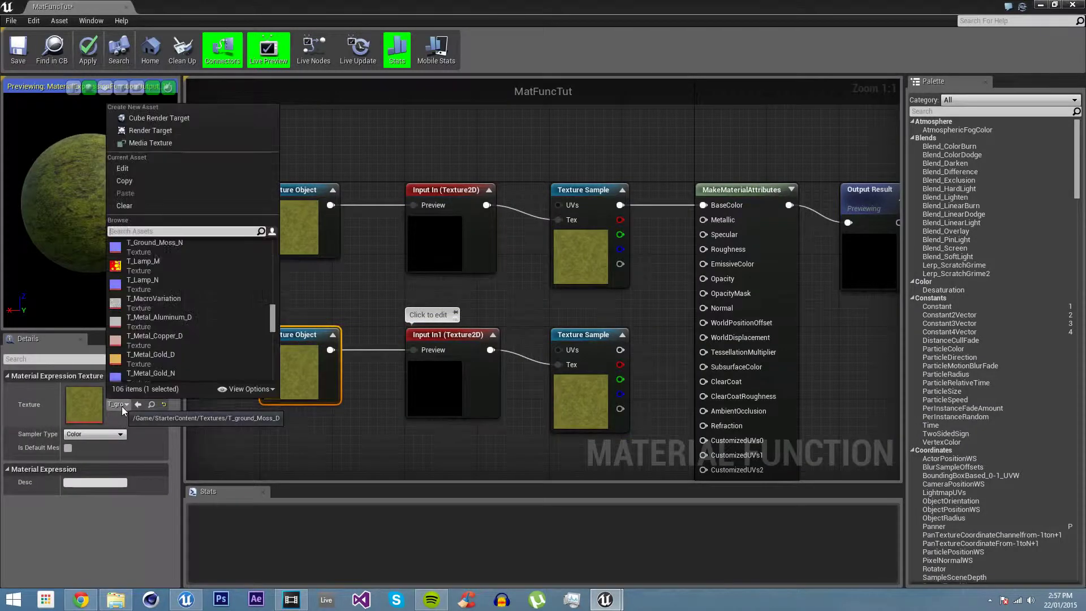
click(161, 244)
click(538, 345)
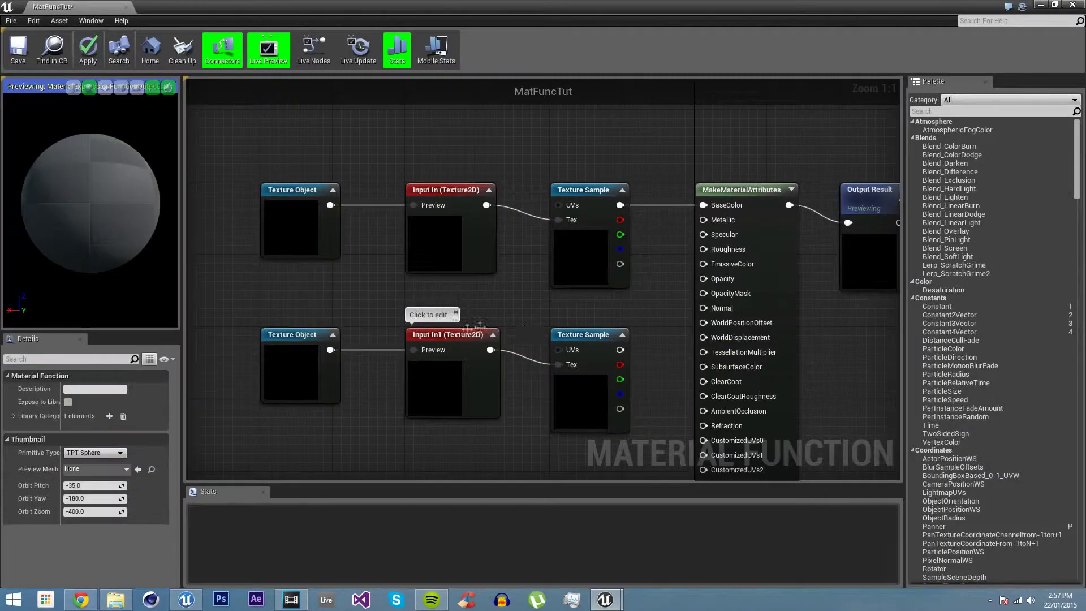
drag(621, 350, 715, 310)
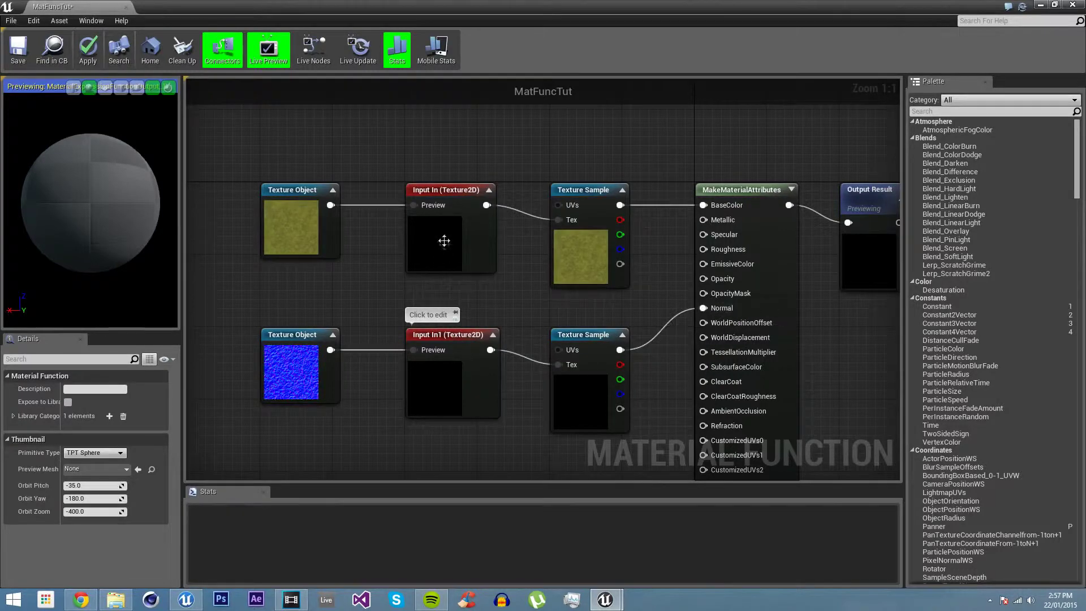
Name the upper Texture2D function input Diffuse and the lower one Normal.
click(454, 228)
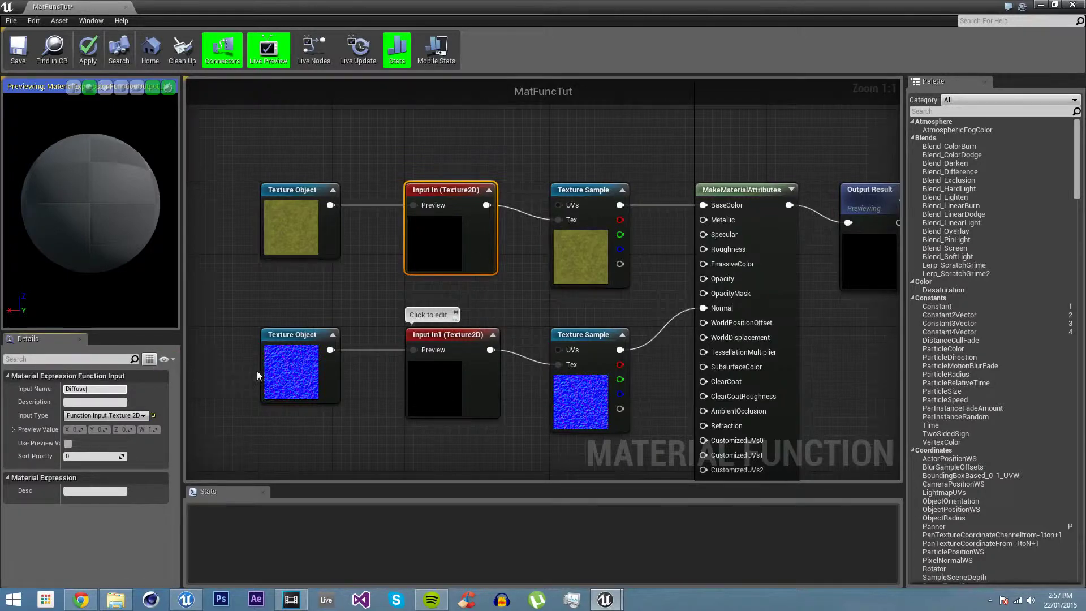
key(Return)
click(457, 343)
drag(91, 388, 11, 385)
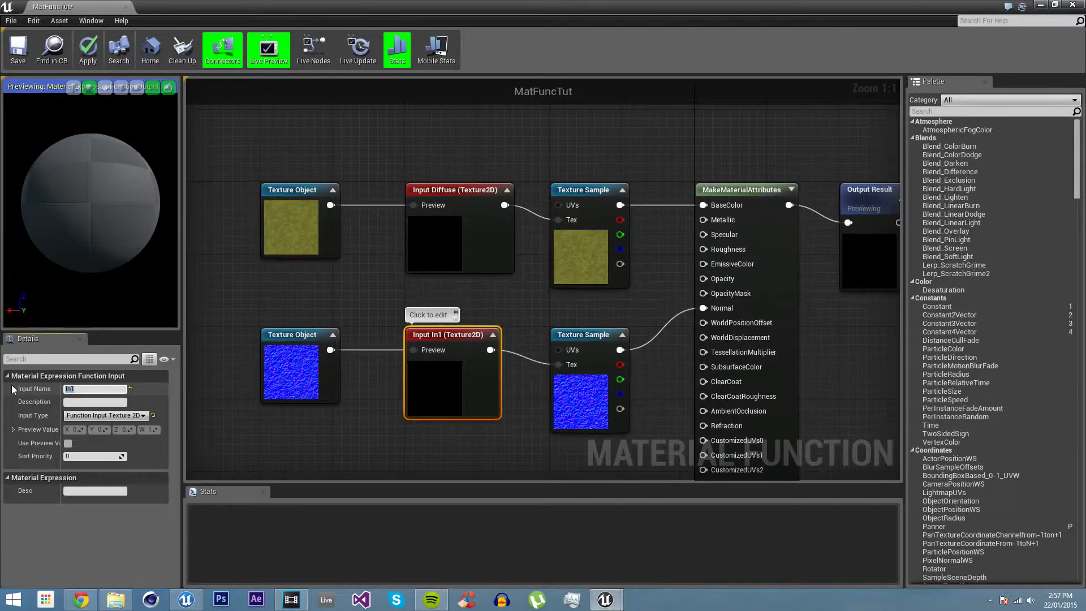
text(Normal)
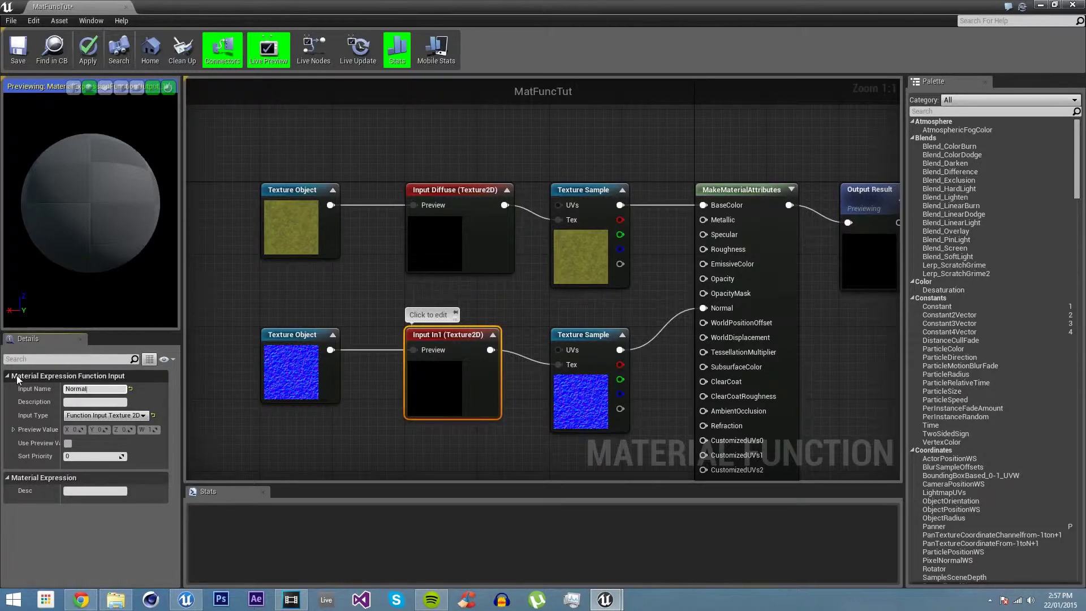
key(Return)
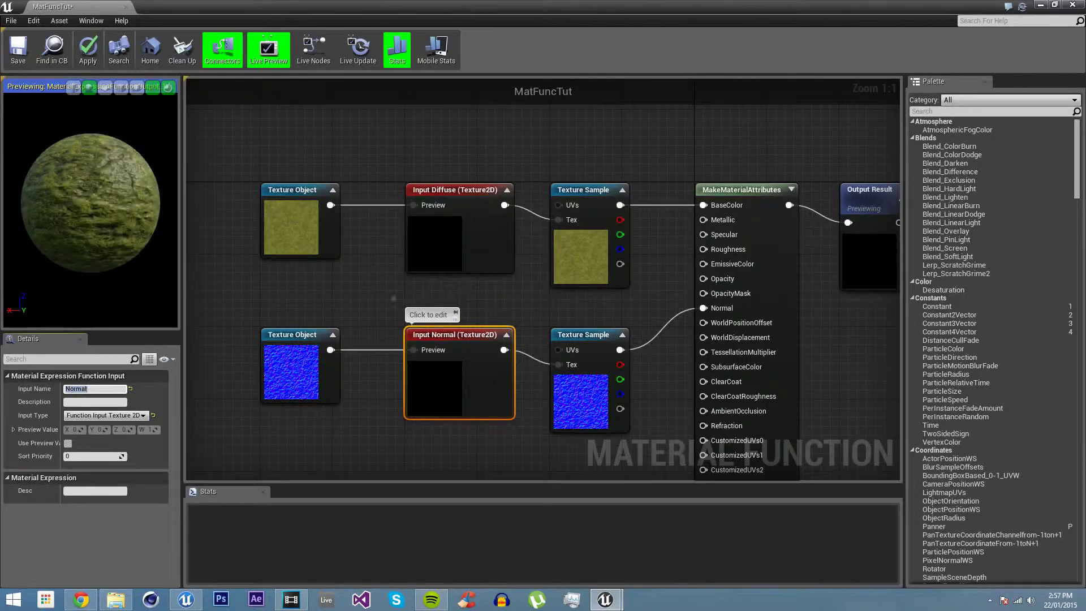
Close the MatFuncTut material function editor.
right_drag(393, 298, 369, 339)
right_drag(520, 187, 426, 161)
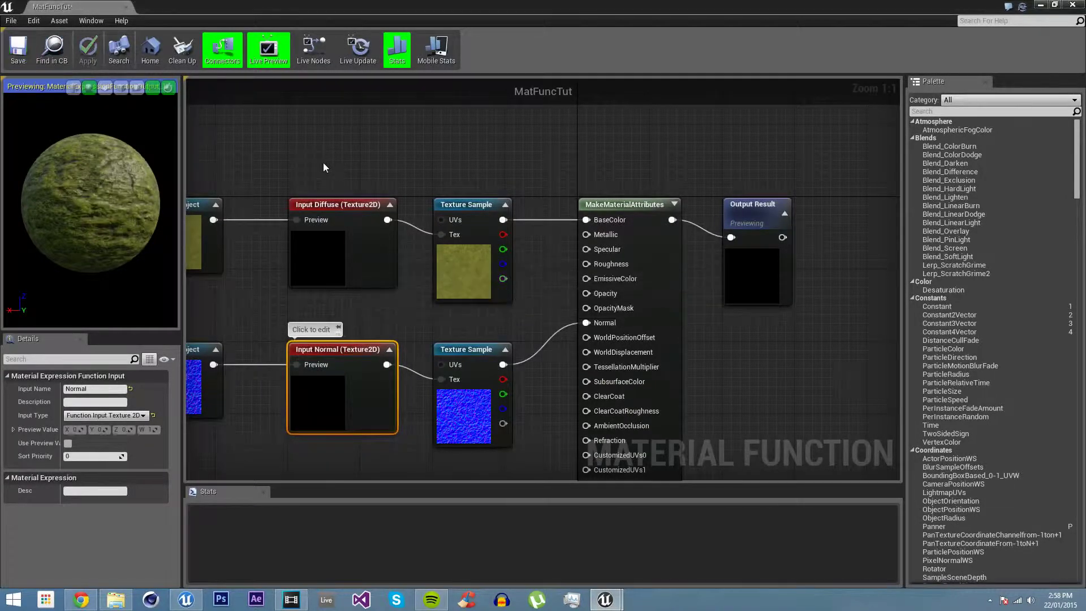
click(1072, 5)
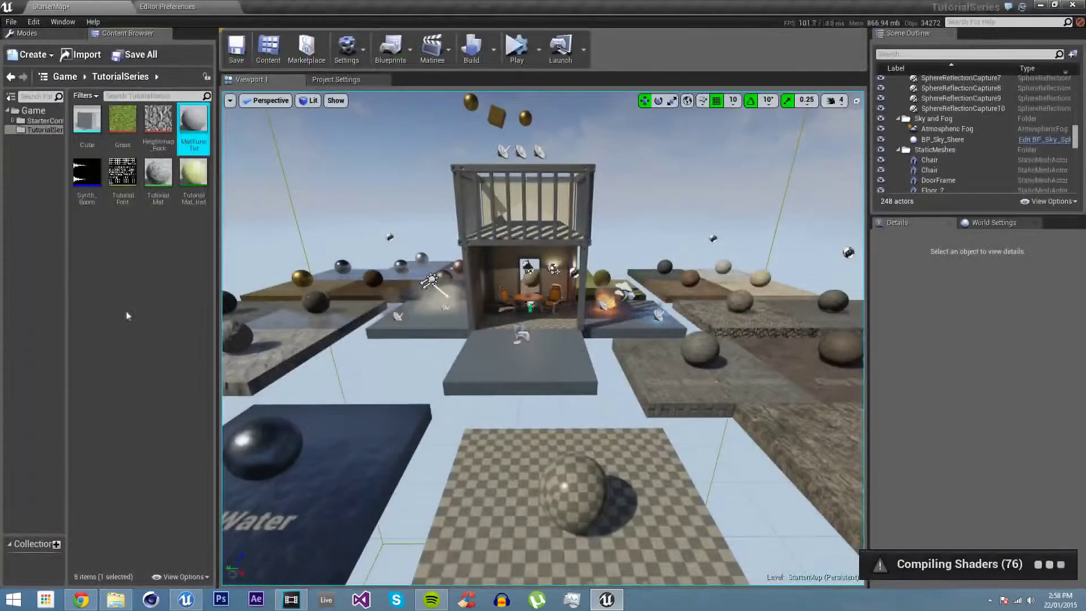
Create a new material named MatFuncMainTut in the TutorialSeries folder.
right_click(144, 250)
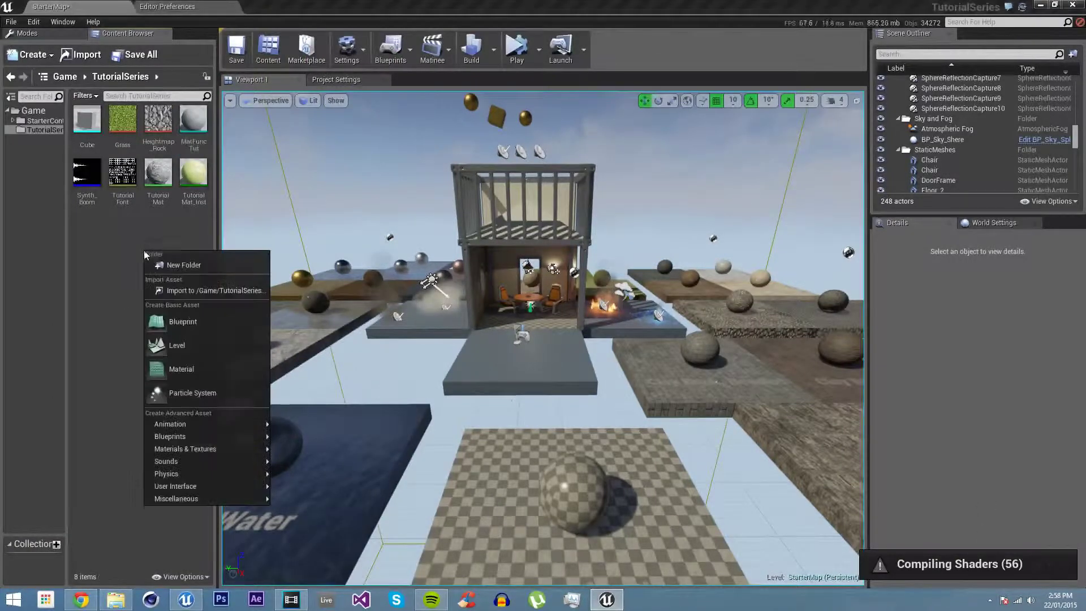
click(206, 369)
text(MatF)
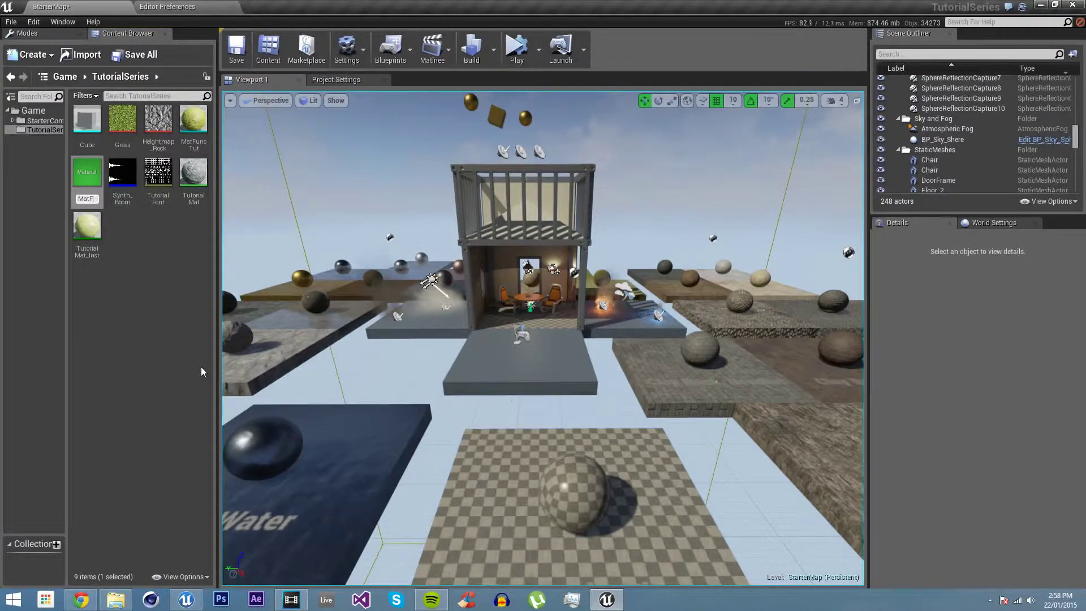
text(uncMa)
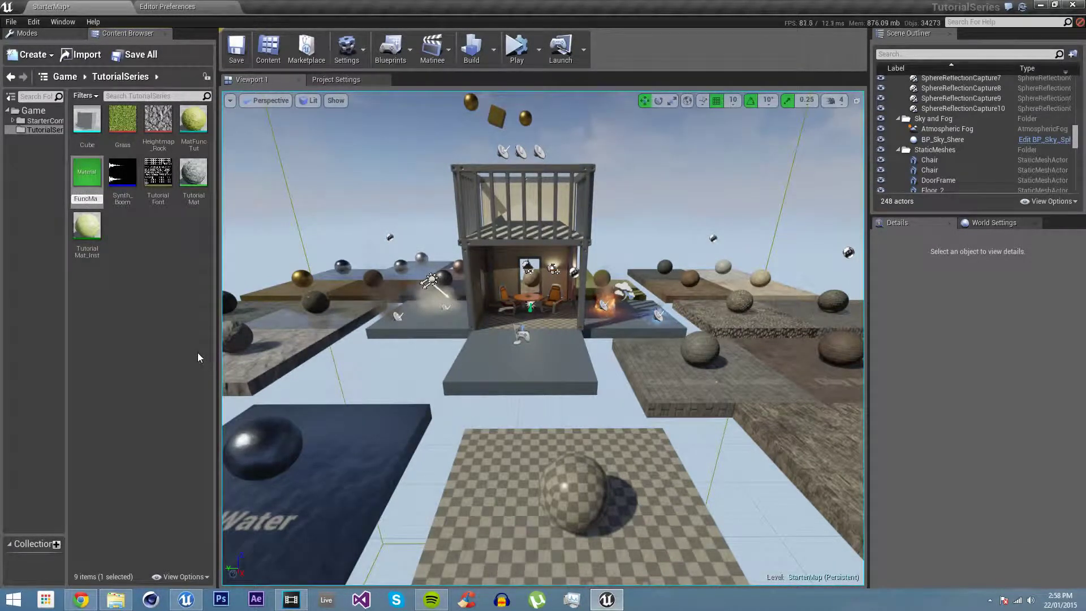
text(inTut)
key(Return)
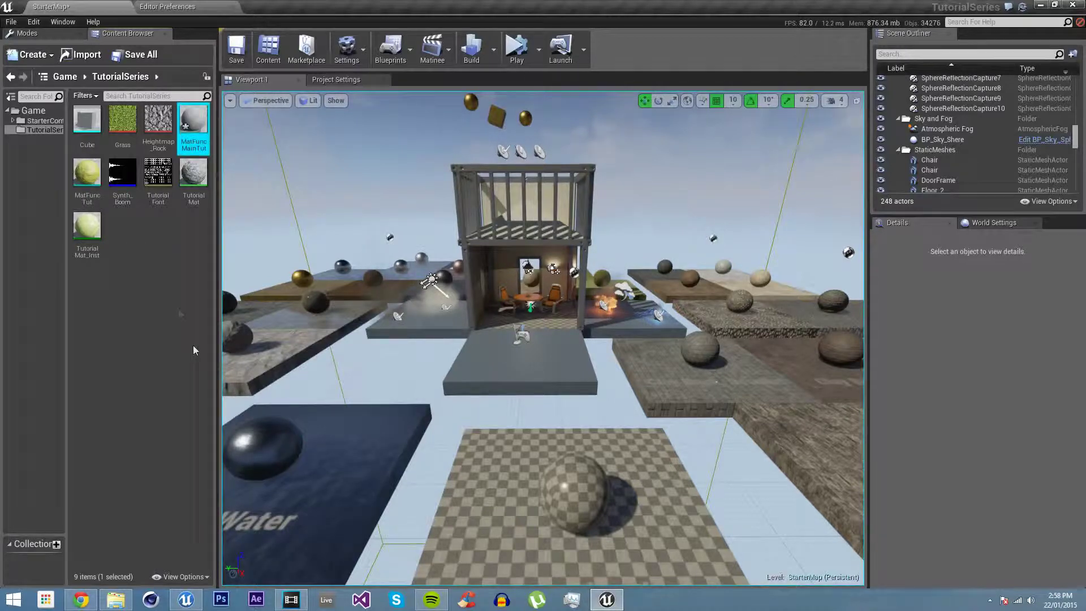
Open the MatFuncMainTut material in the material editor, with free graph space beside its main node.
double_click(193, 127)
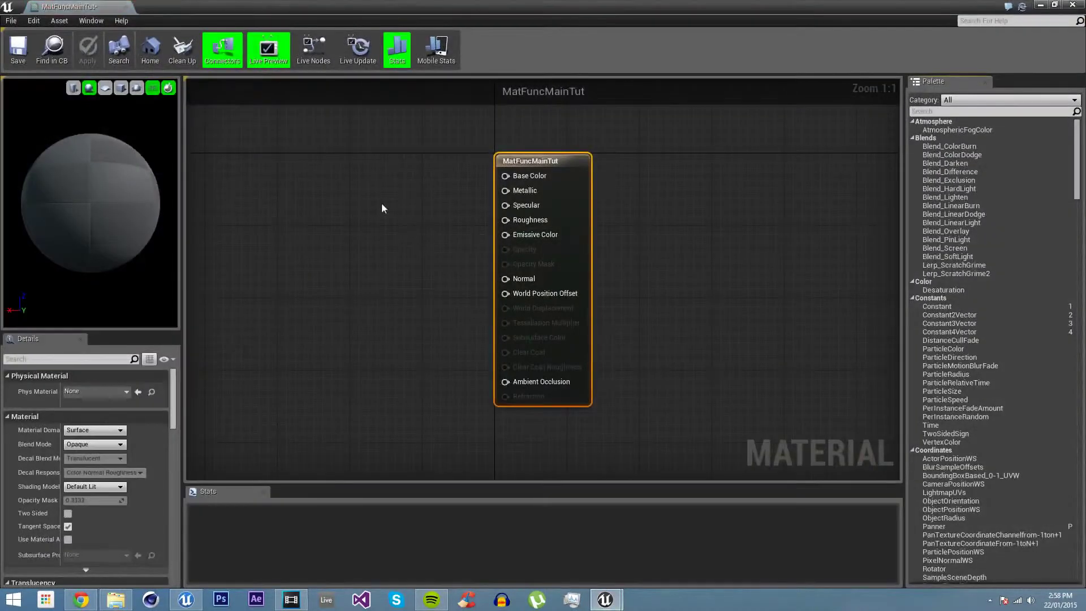
right_drag(464, 189, 512, 257)
click(453, 220)
right_drag(411, 324, 613, 279)
right_drag(475, 280, 500, 287)
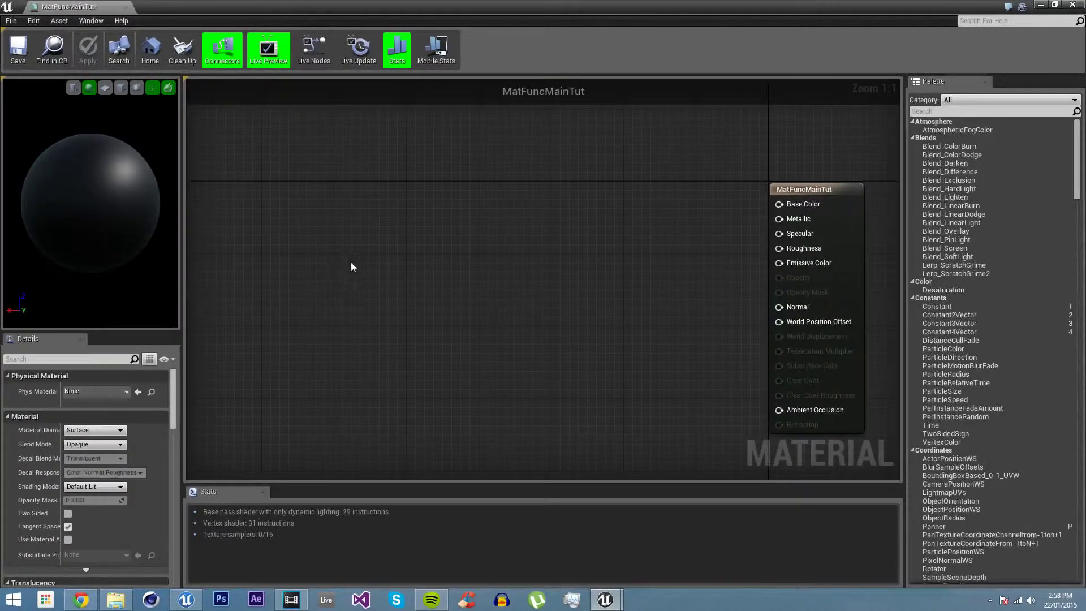
right_drag(342, 277, 321, 308)
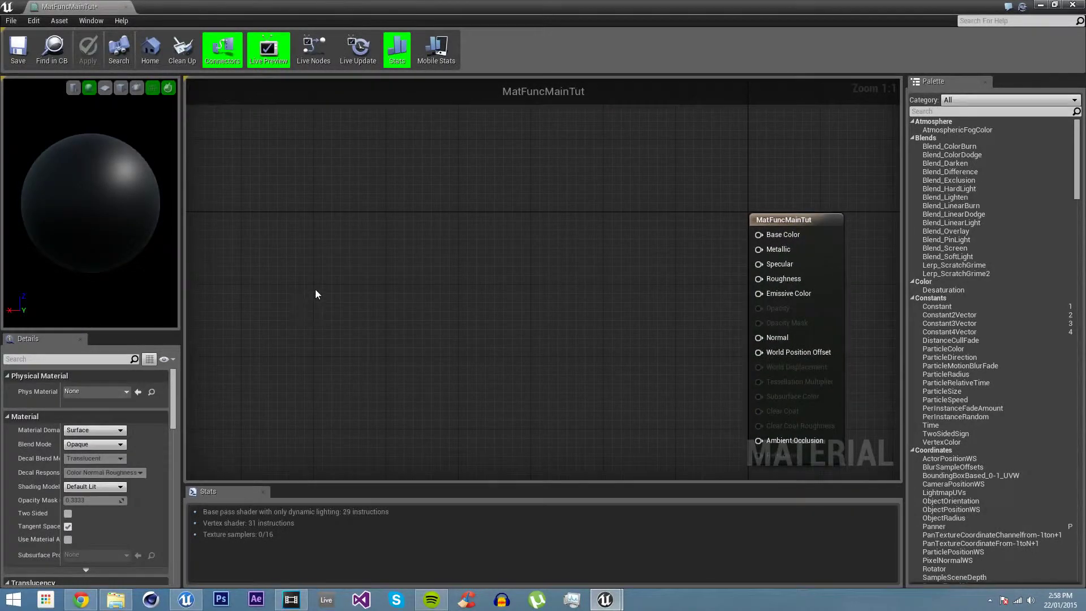
right_click(316, 294)
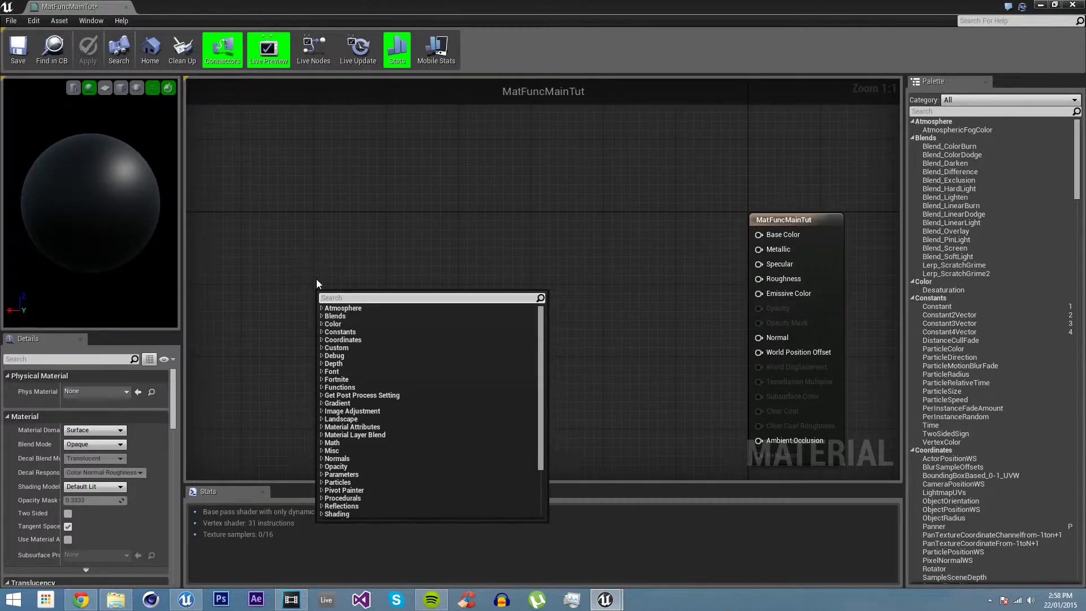
text(texture2)
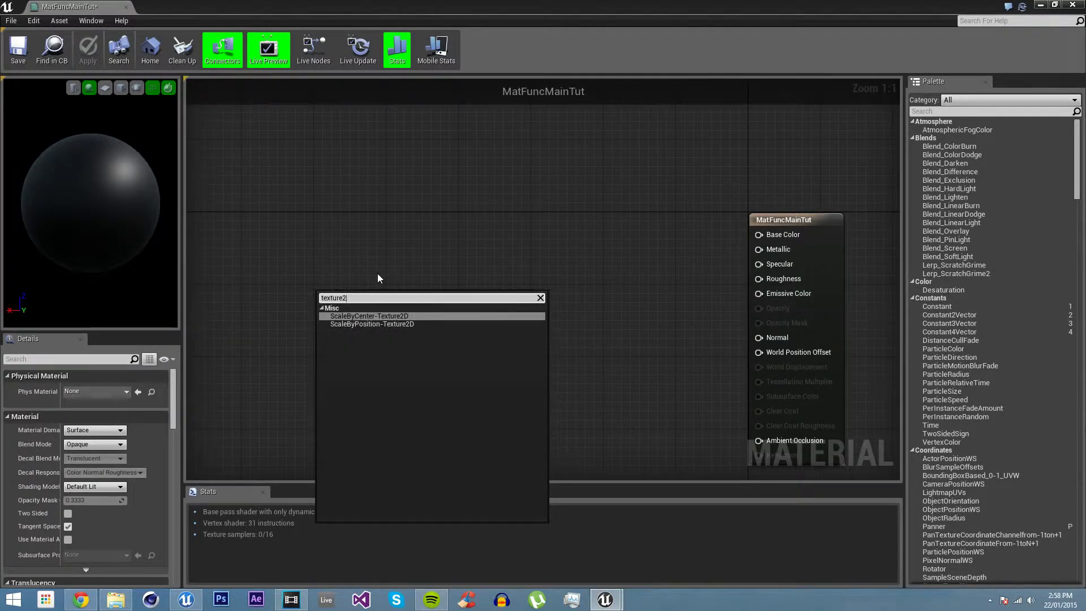
key(BackSpace)
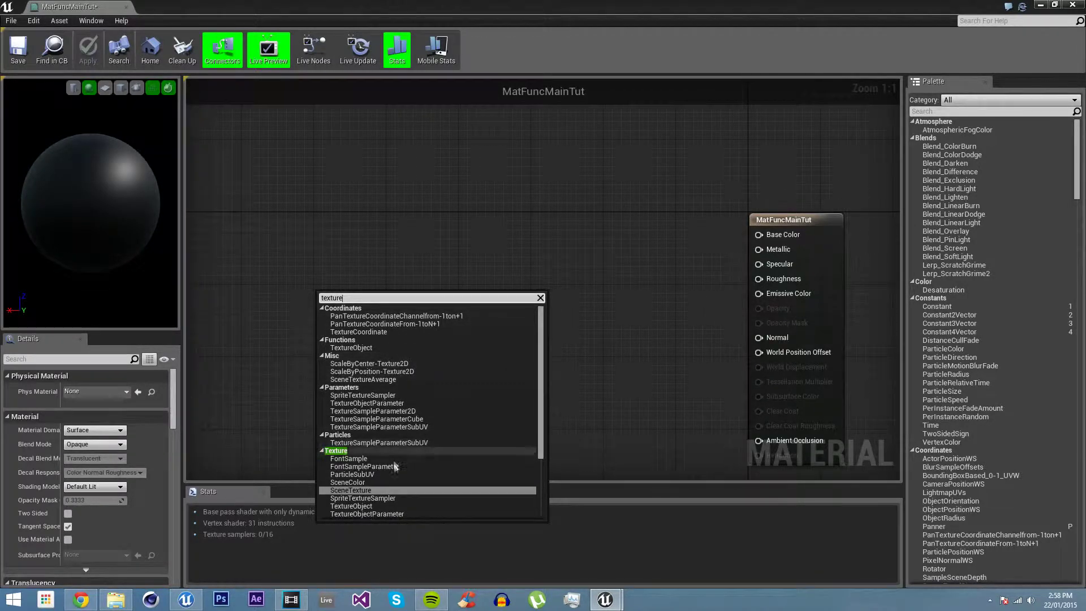
scroll(394, 464, down, 3)
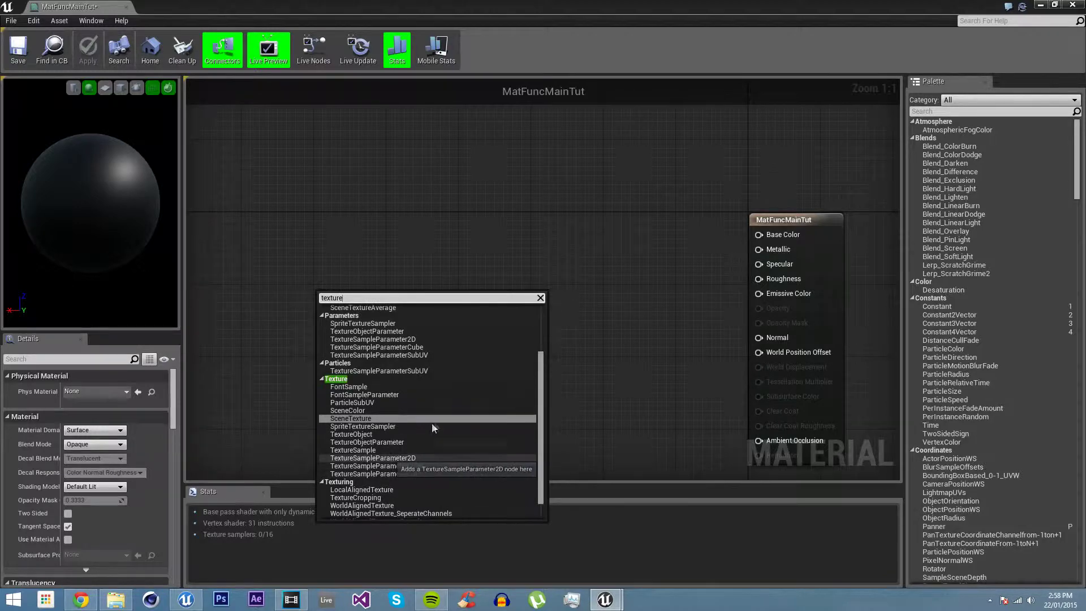
text(2d)
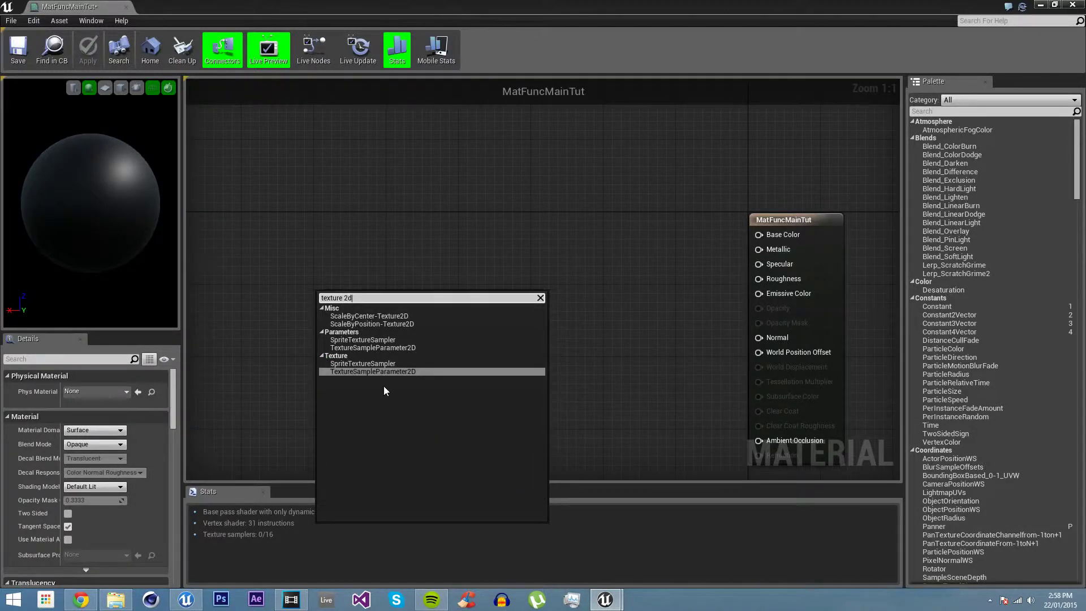
key(BackSpace)
key(BackSpace)
key(BackSpace)
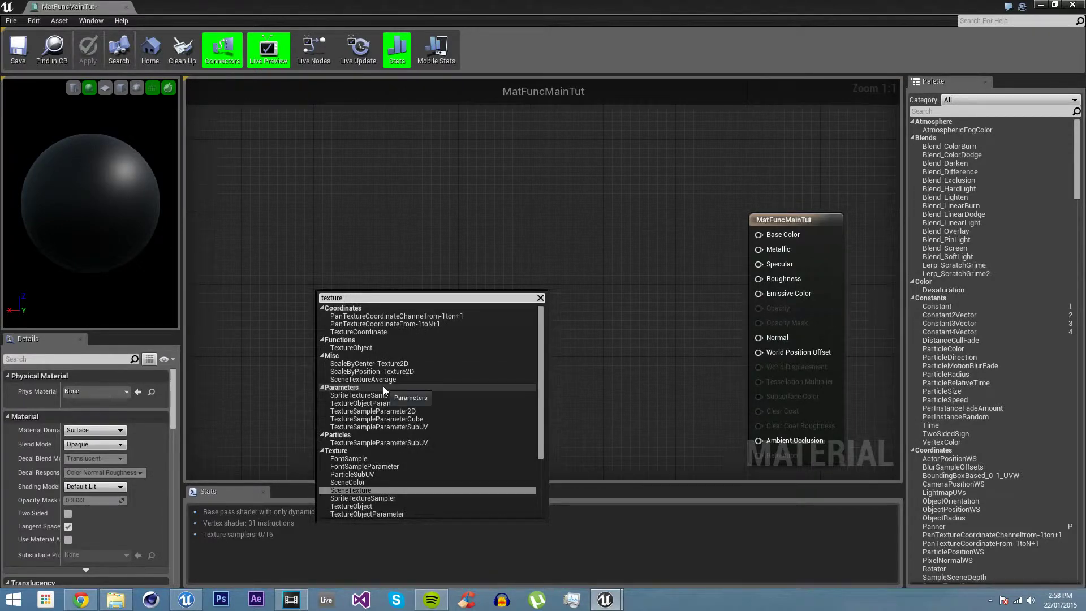
click(406, 507)
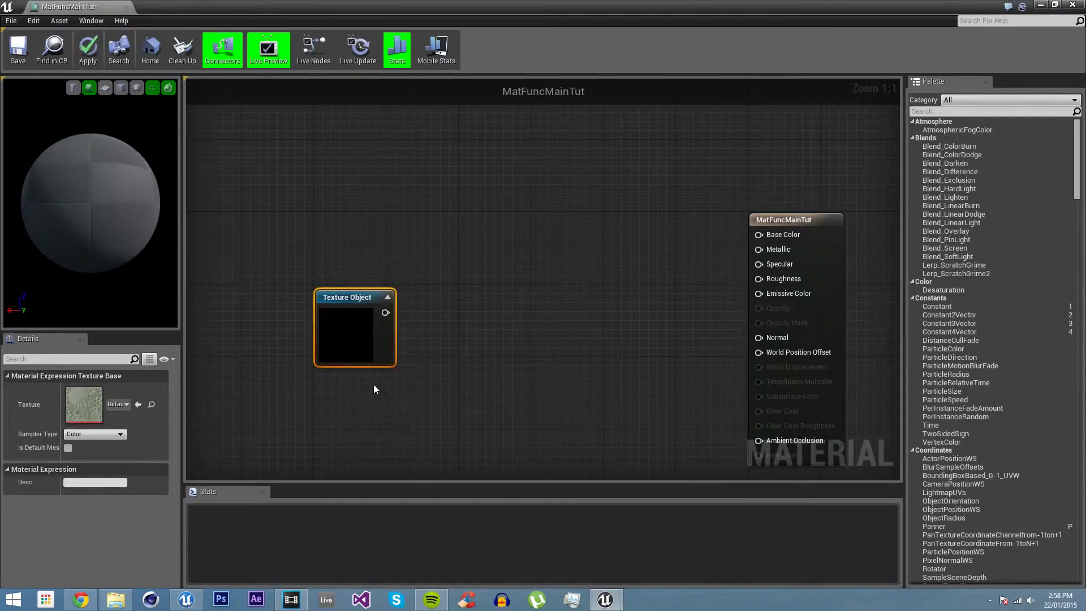
key(Delete)
Add a TextureSample node and place it level with the main material node, well ahead of its inputs.
right_click(362, 311)
text(tex)
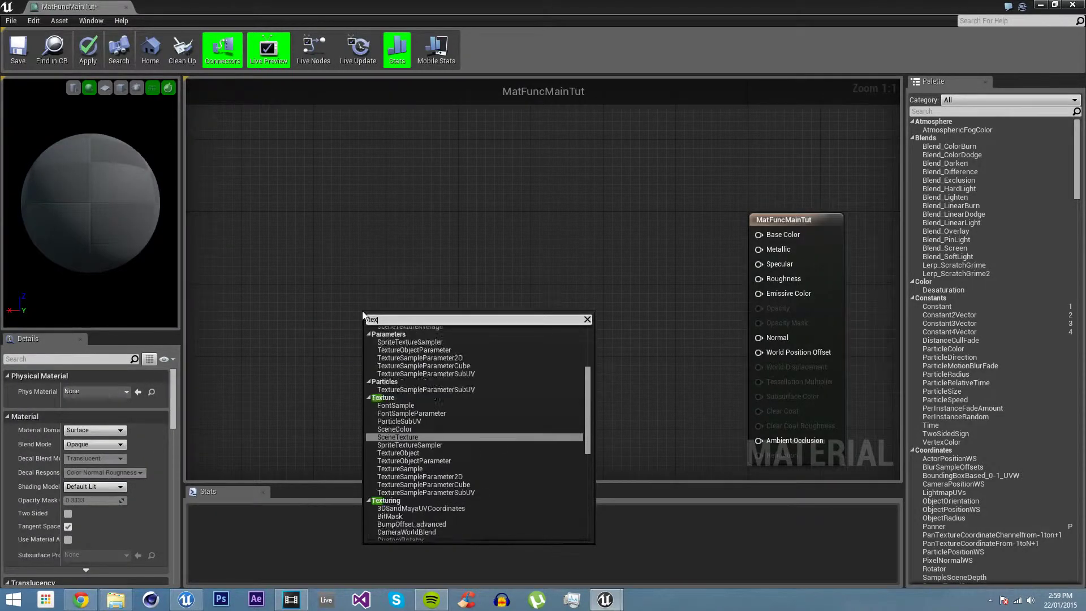
text(ture sampl)
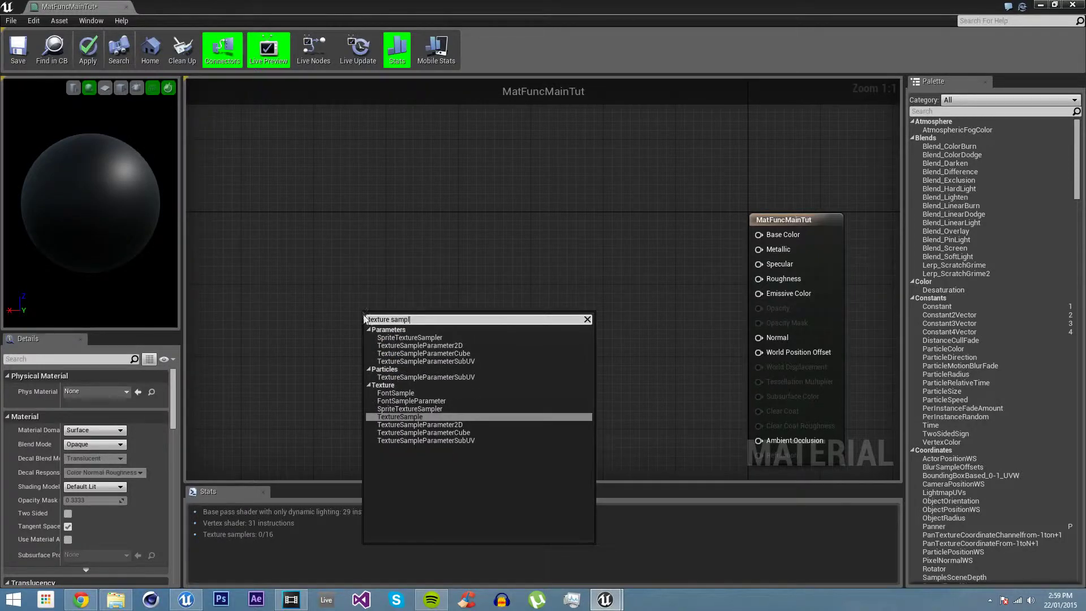
click(421, 416)
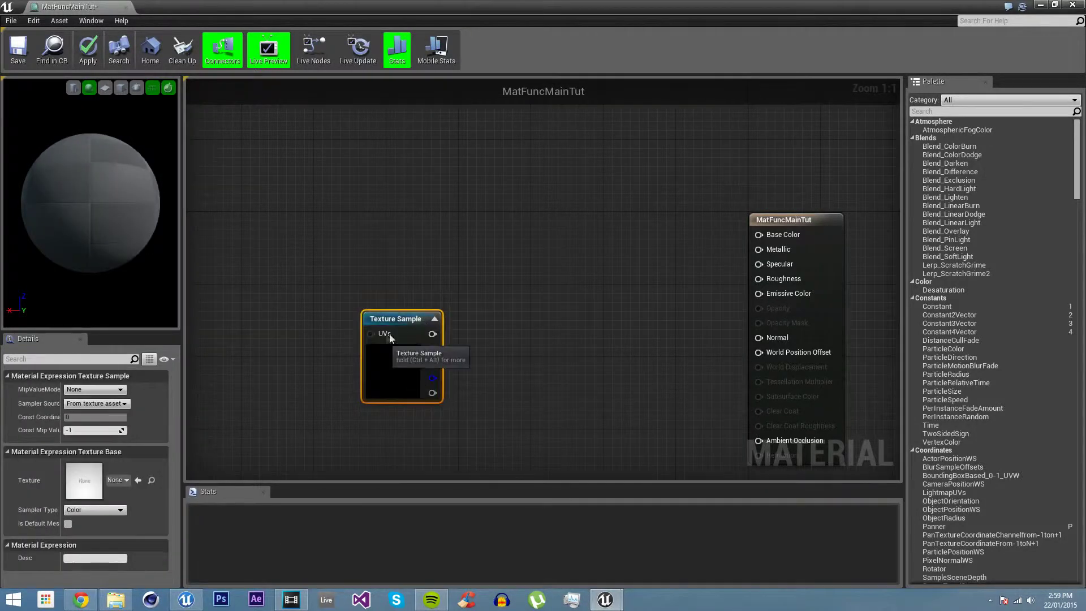
drag(393, 308, 364, 229)
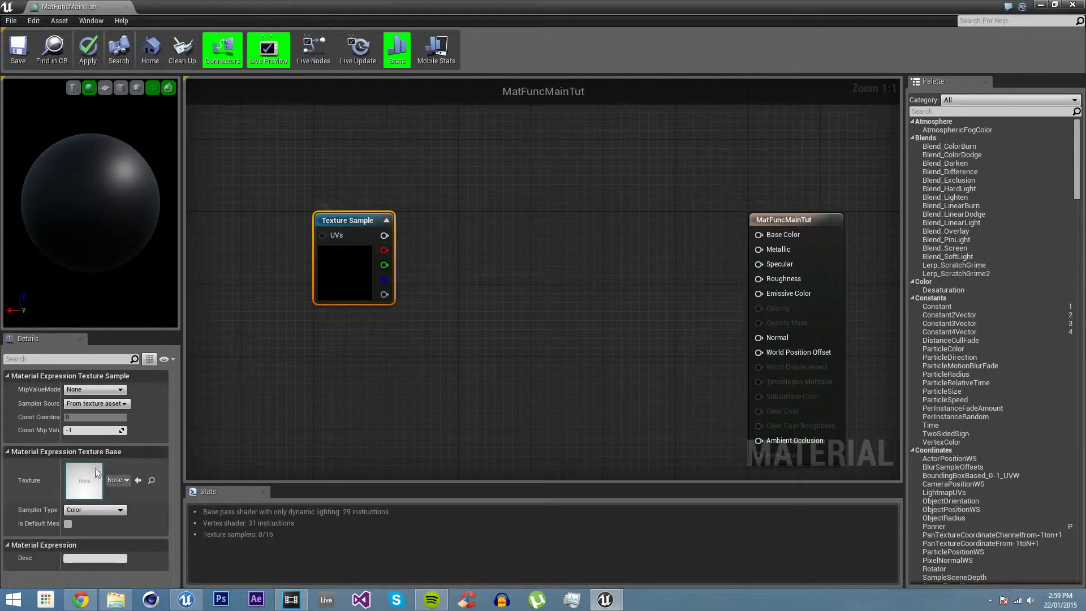
Set the Texture Sample node's texture to Heightmap_Rock.
click(118, 476)
text(h)
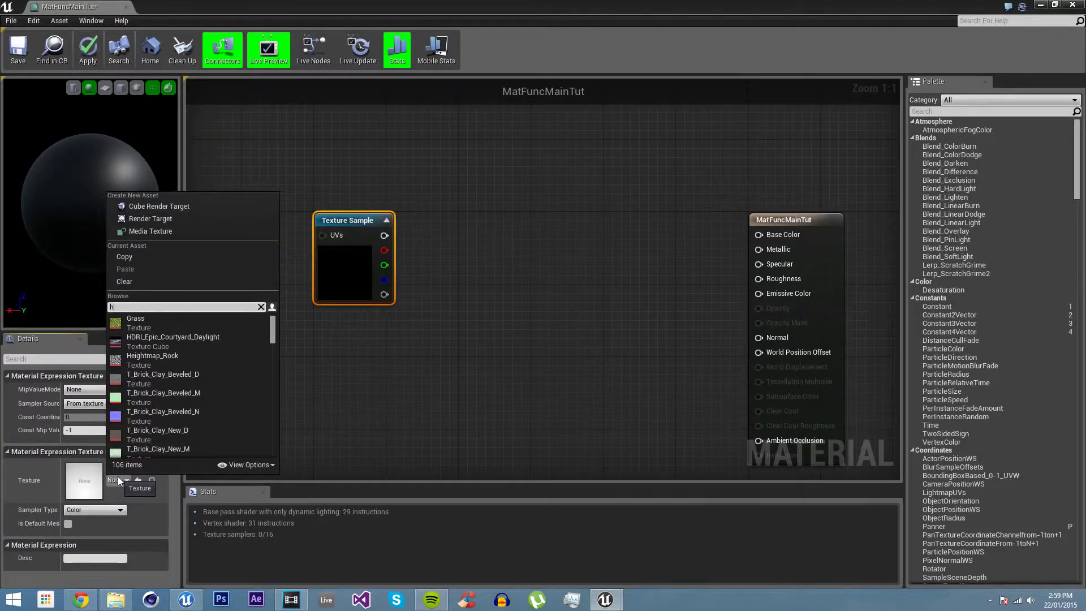
text(eightmap)
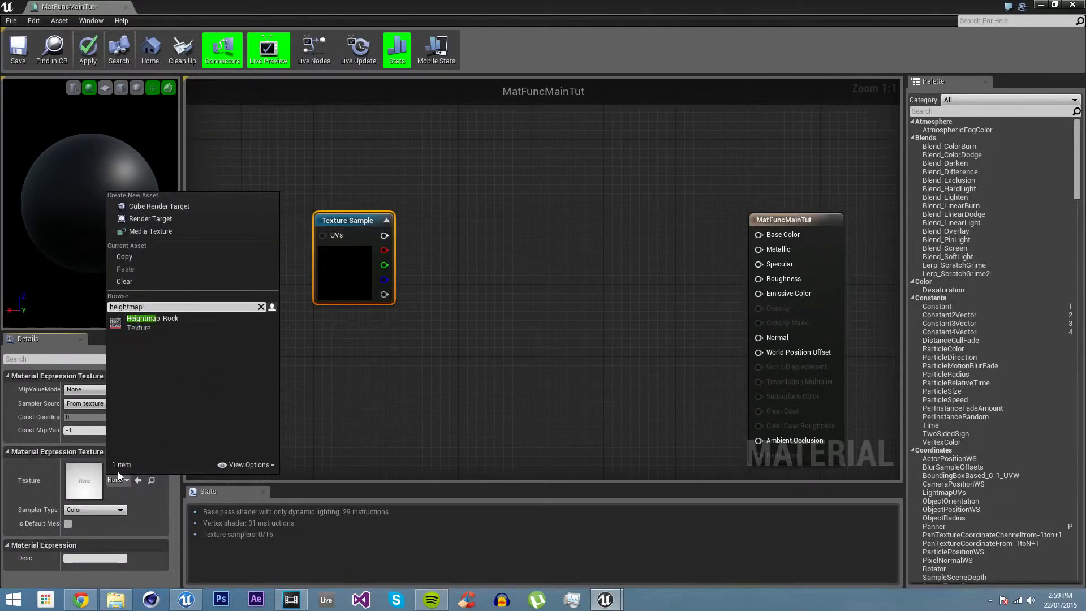
click(135, 320)
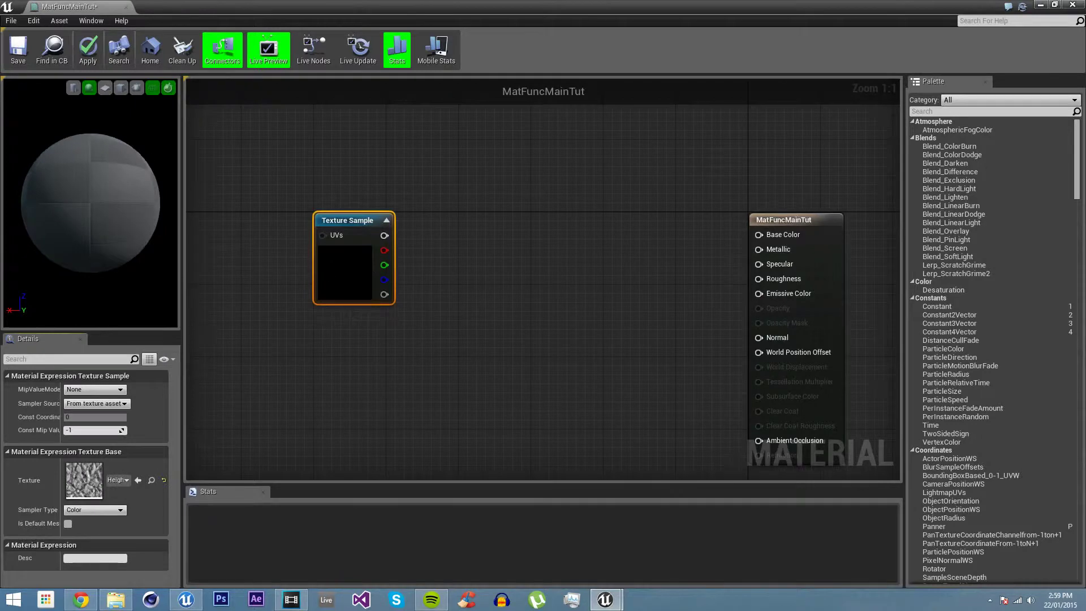
right_drag(472, 239, 492, 311)
right_drag(482, 376, 465, 310)
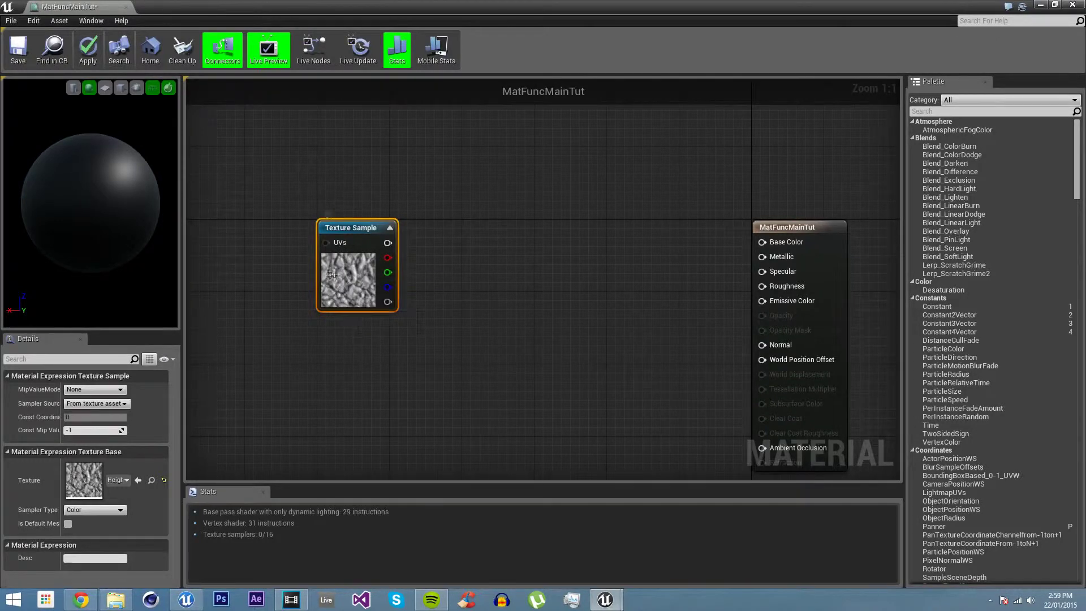
right_drag(419, 301, 422, 304)
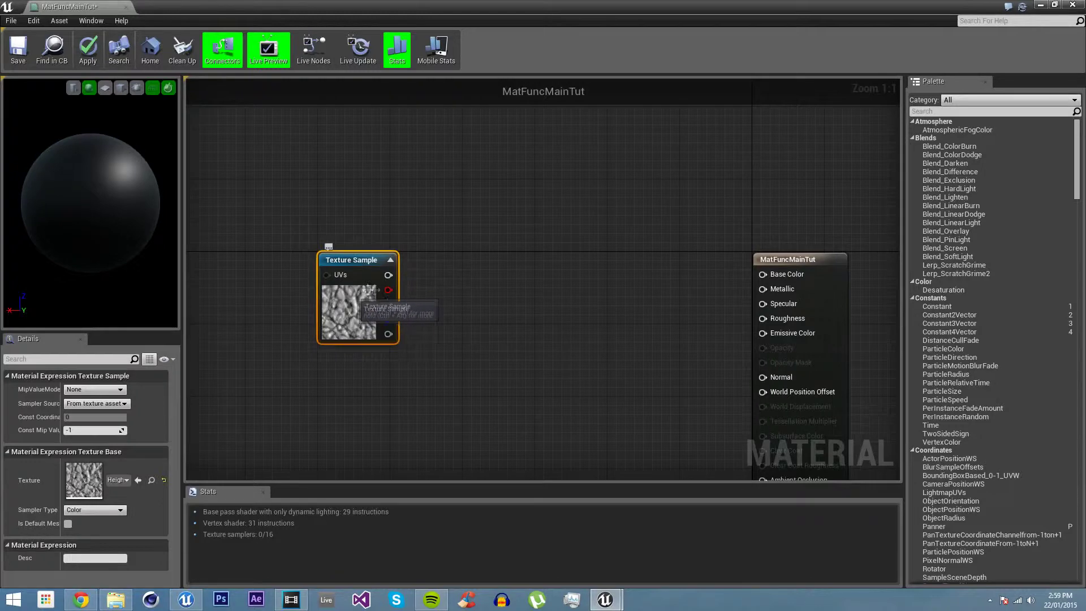
drag(388, 289, 447, 291)
click(443, 309)
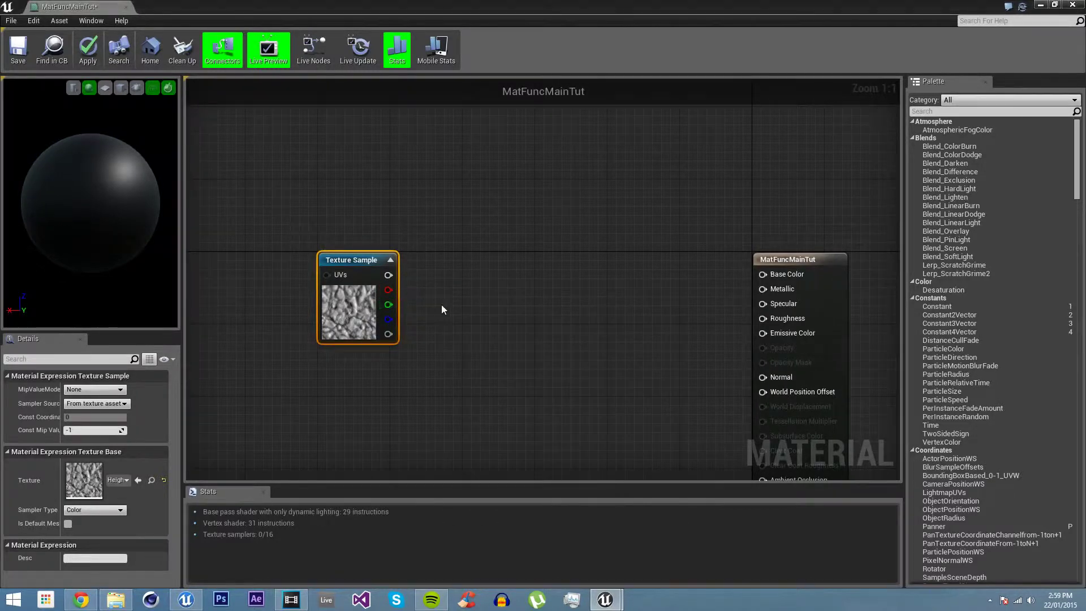
click(411, 321)
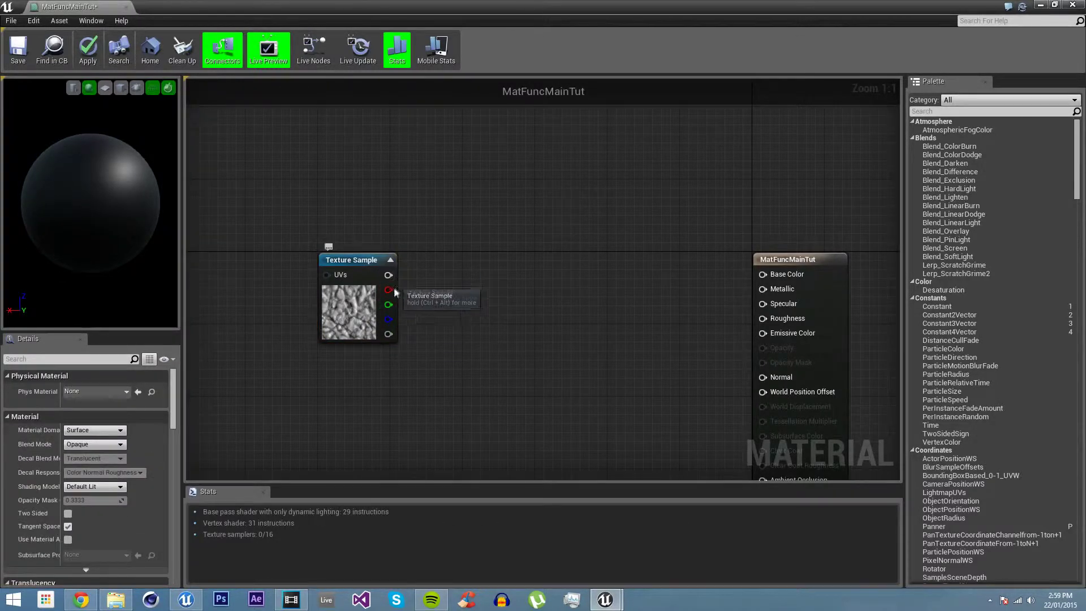
Add a Multiply node beside the Texture Sample and connect the sample's red output to its B input.
drag(388, 291, 441, 291)
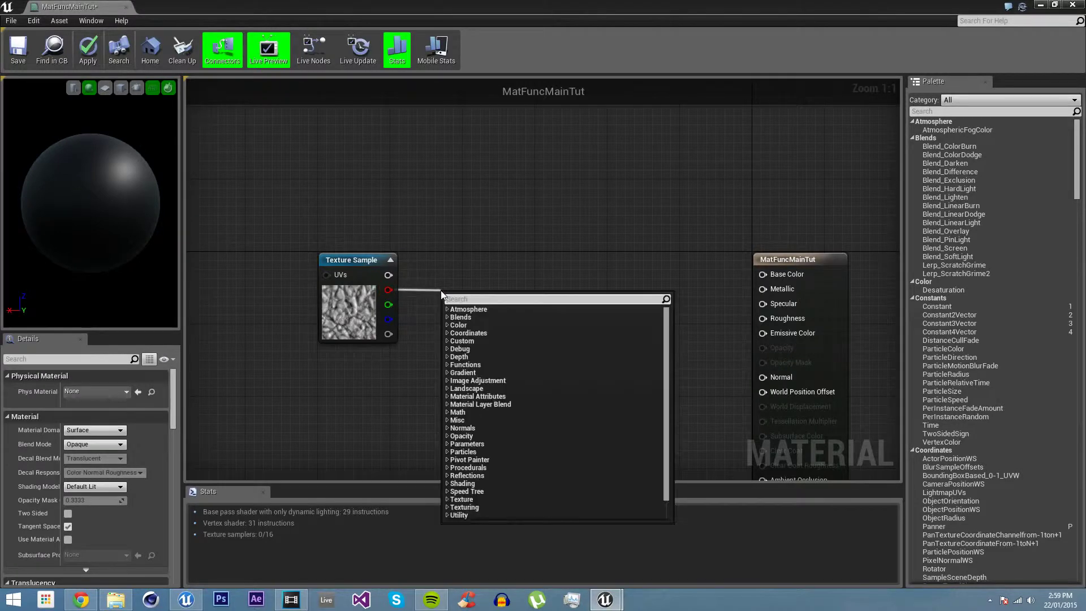
text(multiply)
click(459, 311)
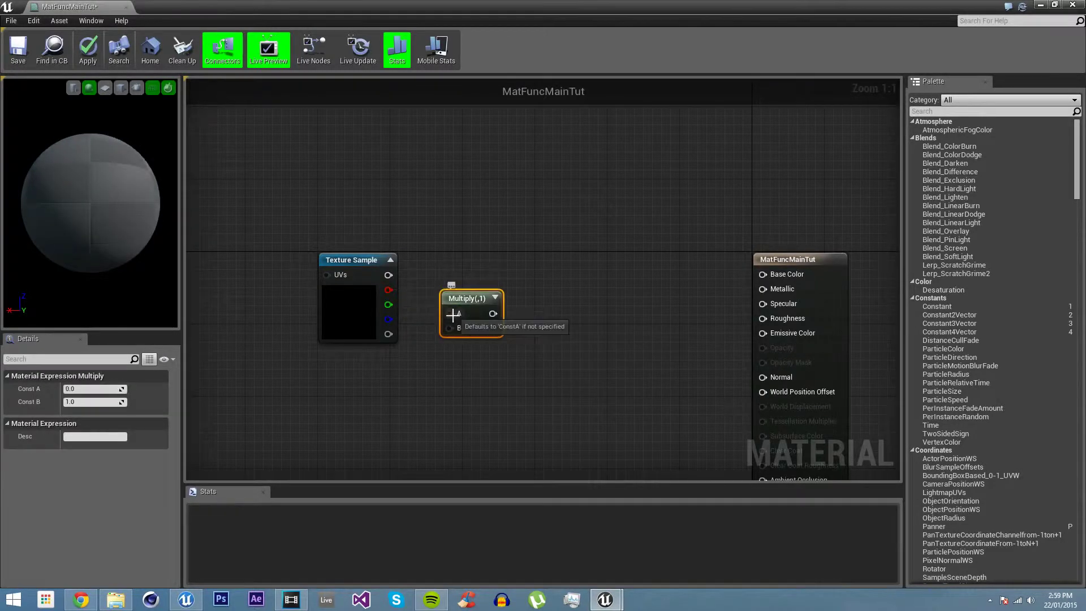
drag(453, 315, 388, 290)
drag(470, 298, 492, 262)
Add a ScalarParameter node to the graph and wire it to the Multiply node's A input.
right_click(427, 232)
text(sc)
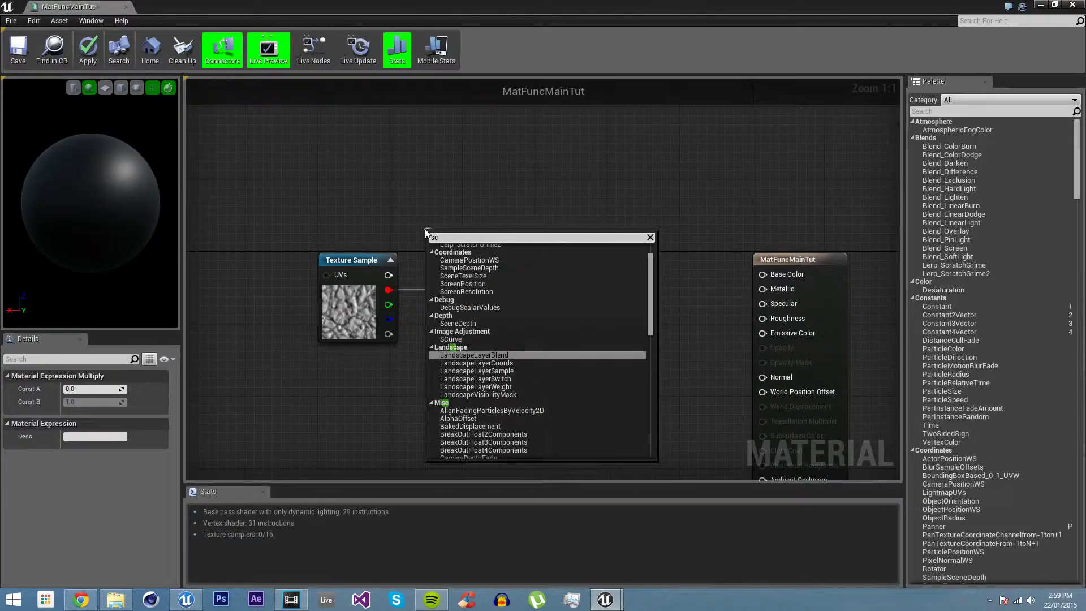
text(al p)
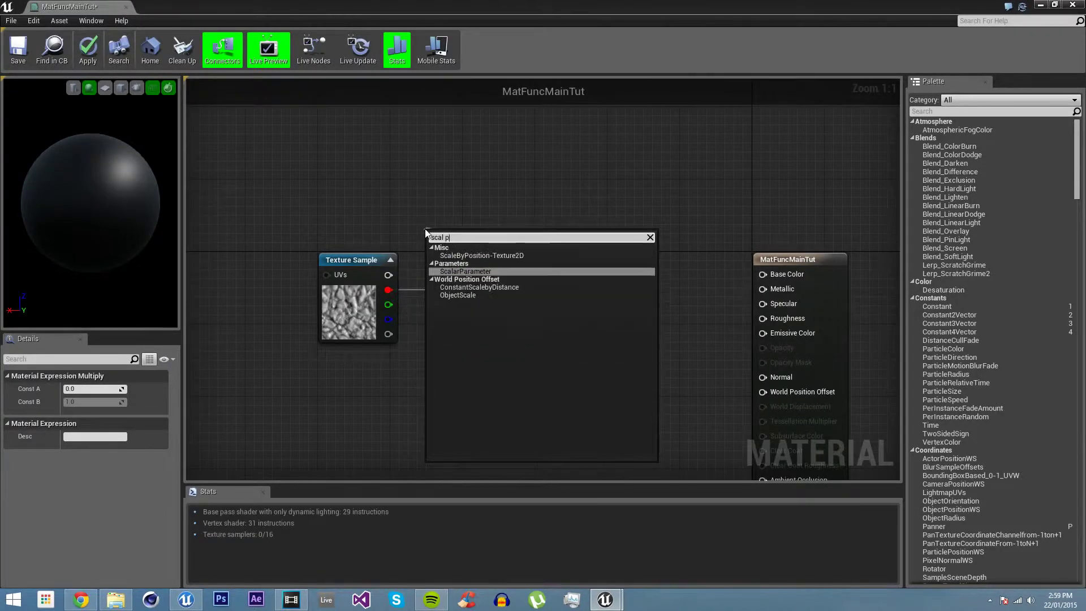
click(461, 271)
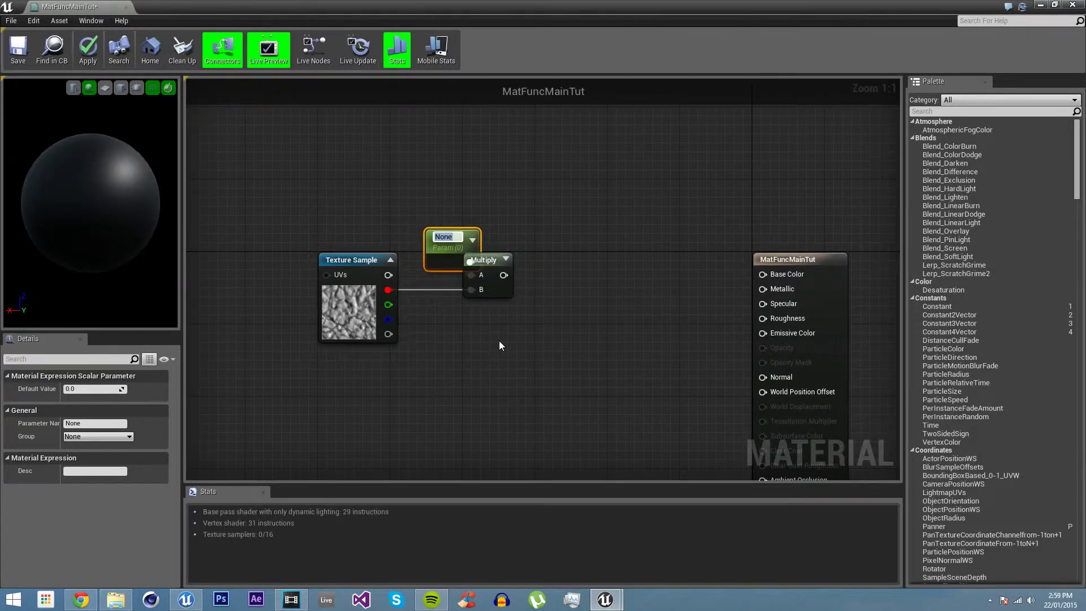
Name the scalar parameter HeightmapIntensity and place it directly above the Texture Sample node.
text(Heightmap)
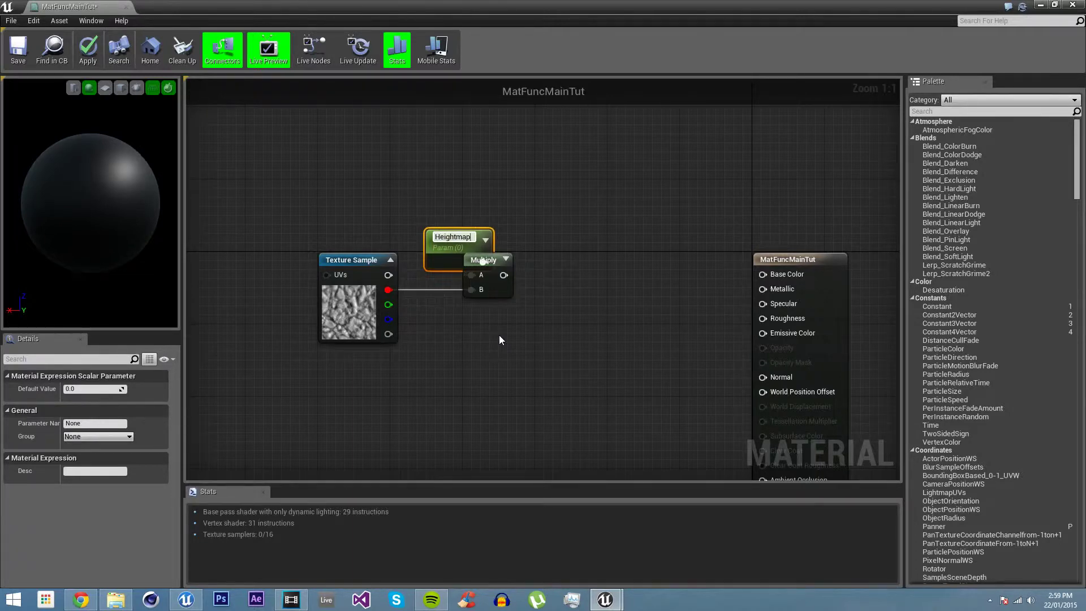
text(Inte)
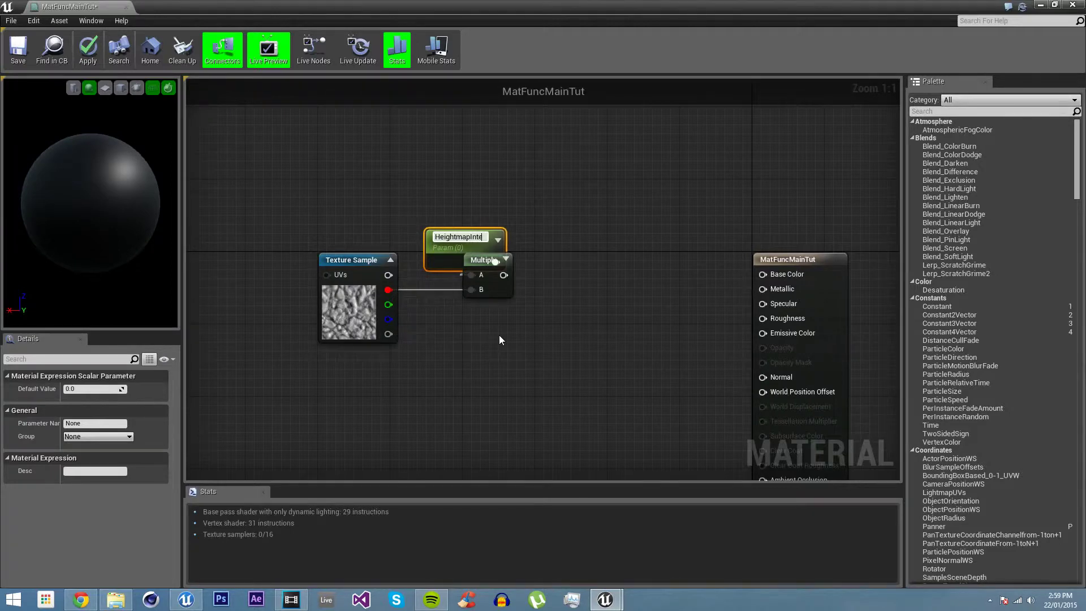
text(nsity)
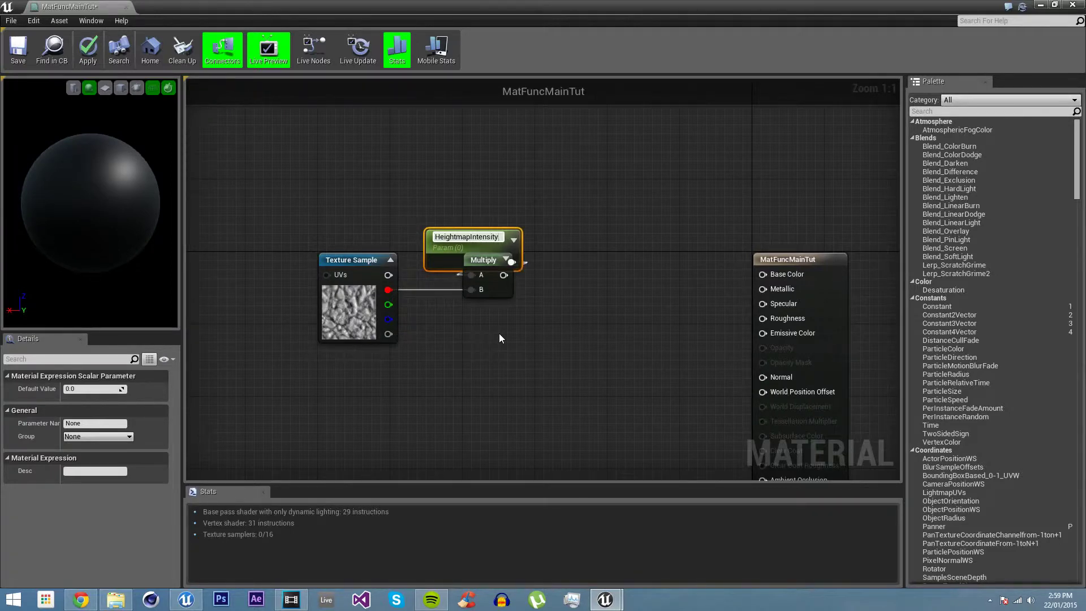
key(Return)
drag(471, 243, 364, 194)
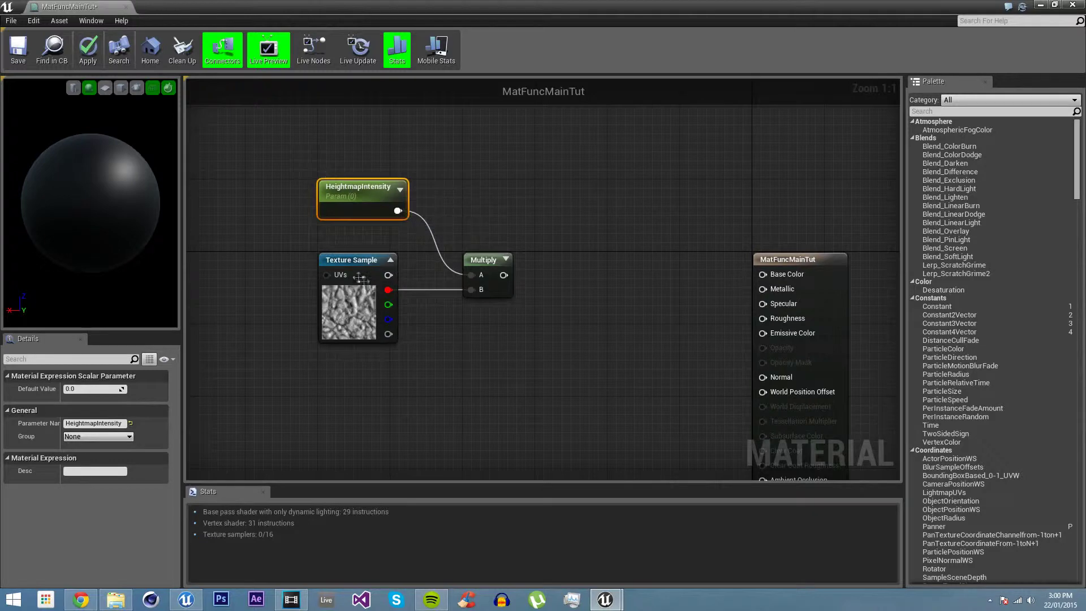
Set the HeightmapIntensity parameter's default value to 1.0.
click(86, 389)
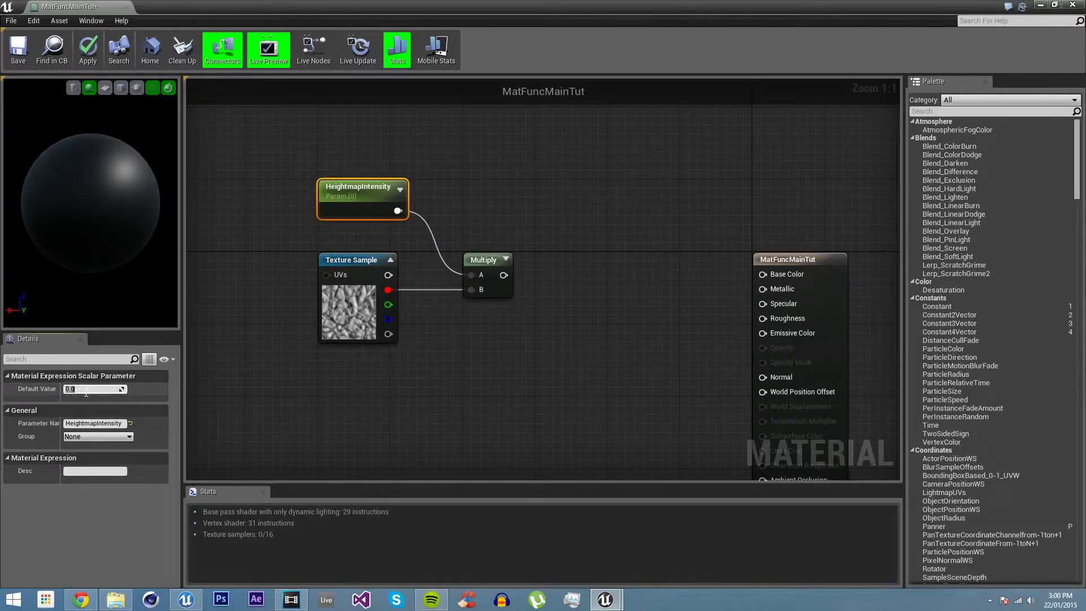
key(Return)
right_drag(439, 298, 419, 343)
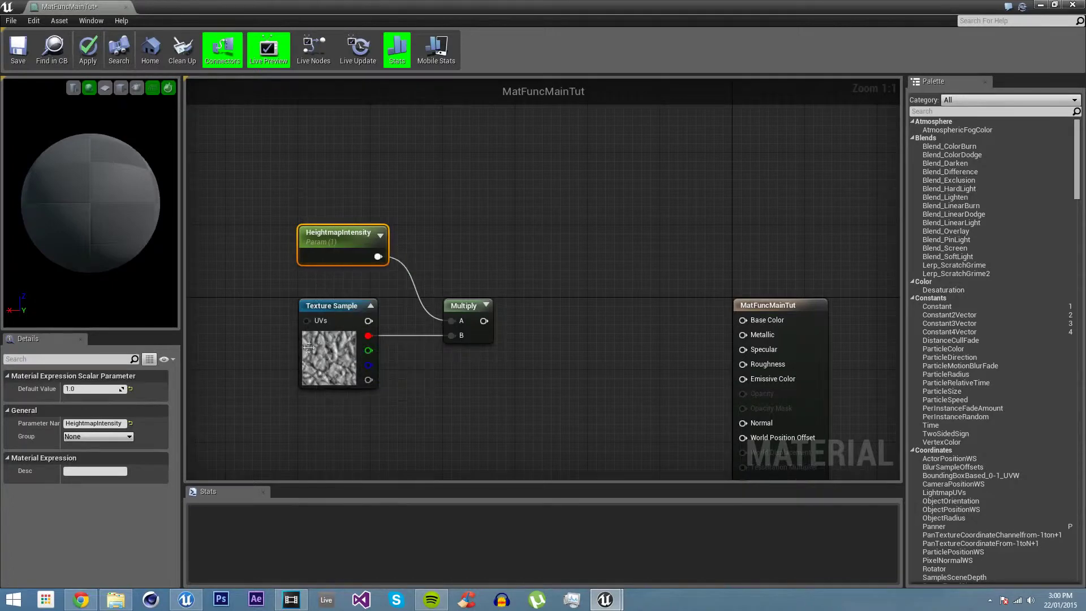
click(472, 223)
Add a MatLayerBlend_Standard node between Multiply and the main material node, fed by Multiply's output into its Alpha input.
right_drag(443, 271, 474, 309)
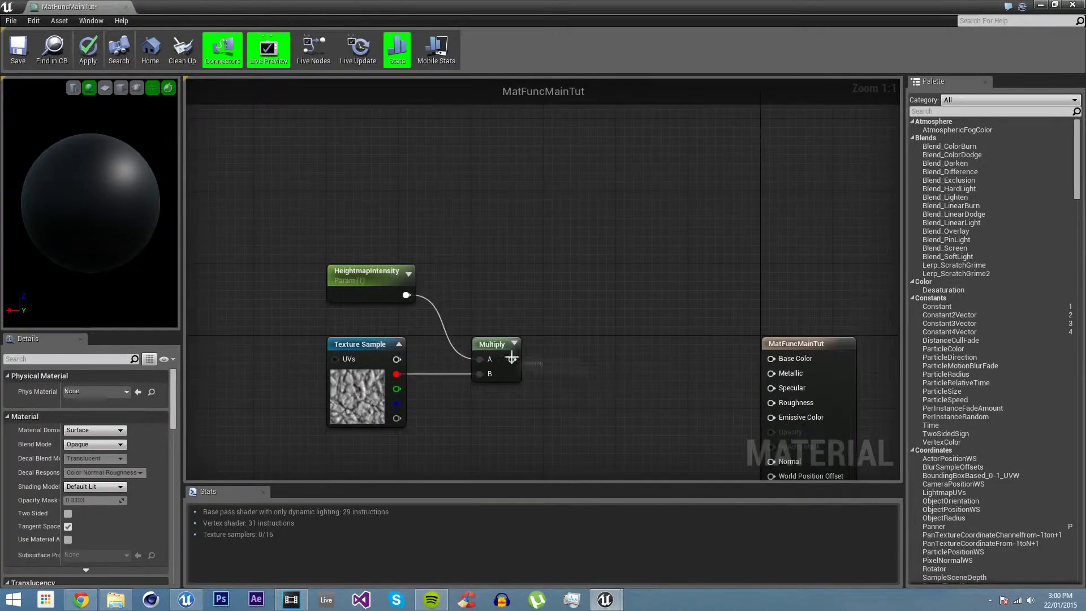
right_drag(536, 321, 501, 288)
drag(487, 331, 539, 334)
text(mat l)
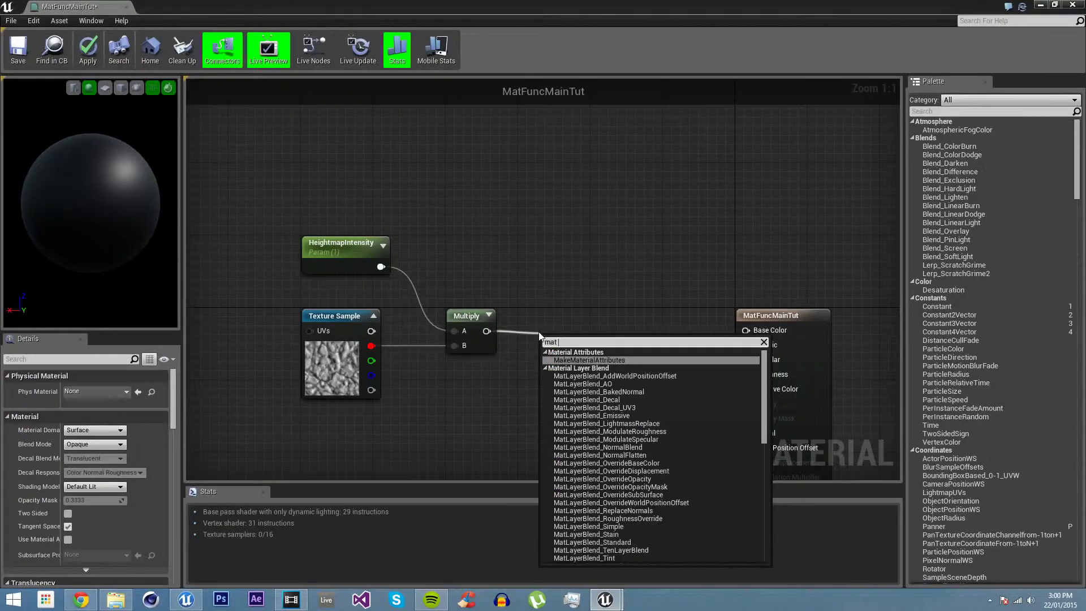
text(ayer b)
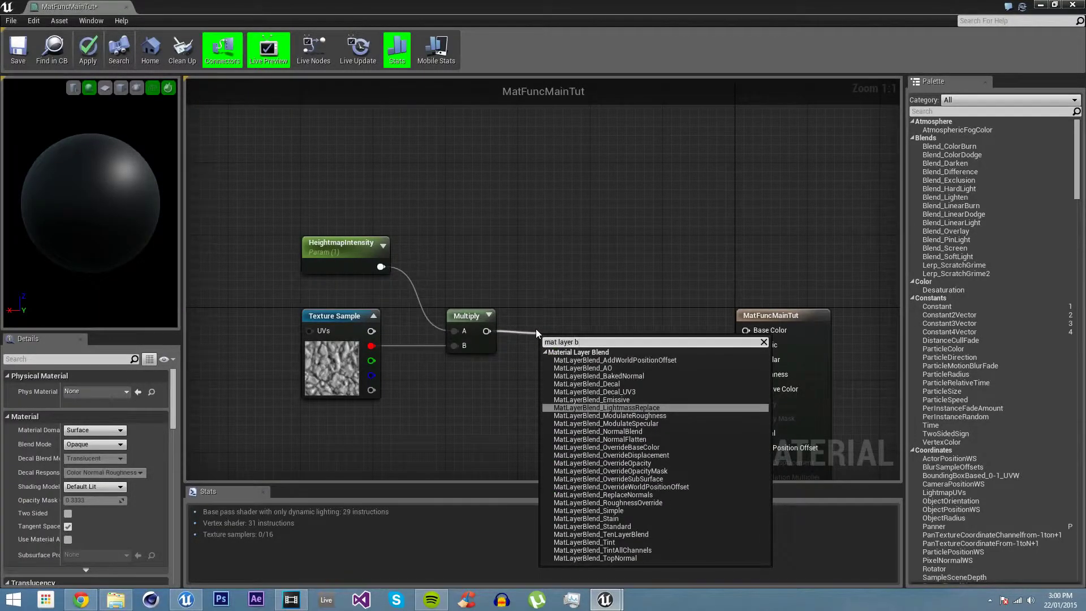
text(lend)
click(622, 526)
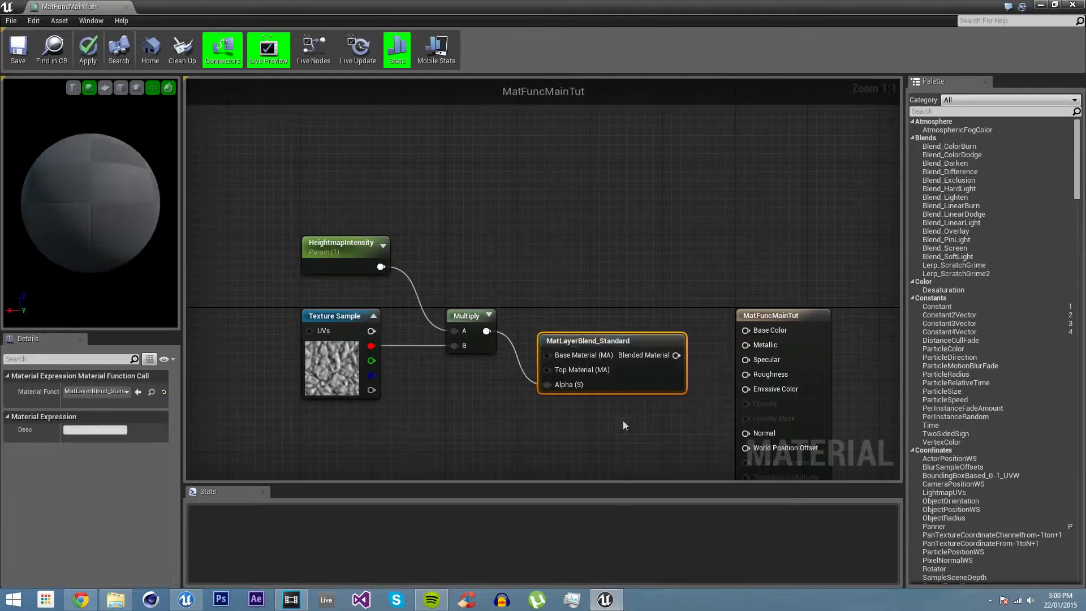
Align MatLayerBlend_Standard level with the main material node and move the HeightmapIntensity, Texture Sample and Multiply group below it.
drag(566, 341, 546, 315)
right_drag(477, 243, 515, 253)
drag(336, 214, 509, 407)
drag(515, 327, 516, 470)
click(744, 102)
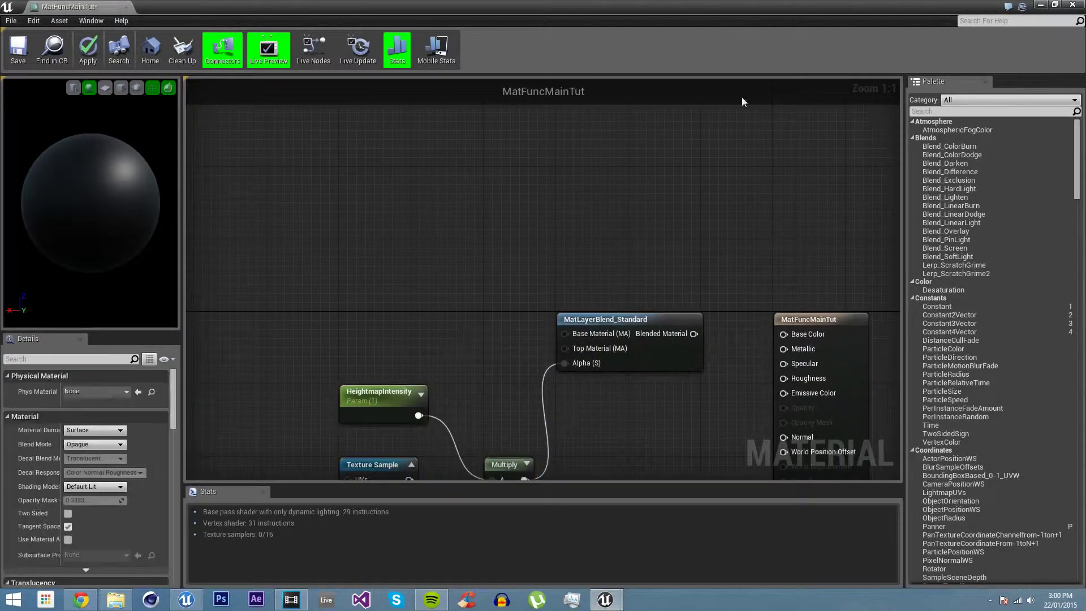
Enable Expose to Library for the MatFuncTut material function and save the function.
click(1040, 4)
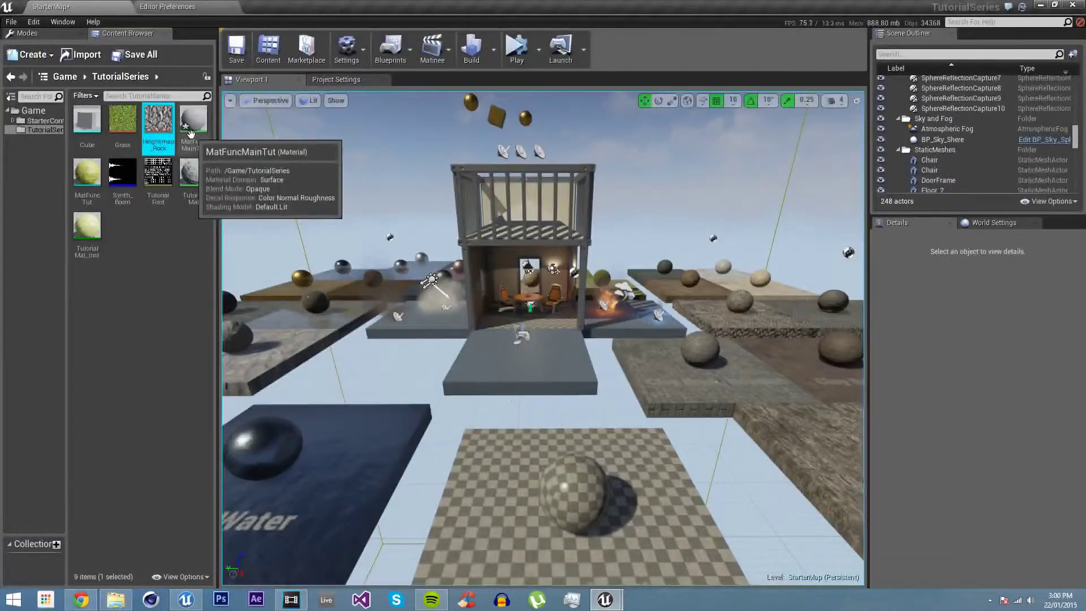
double_click(86, 173)
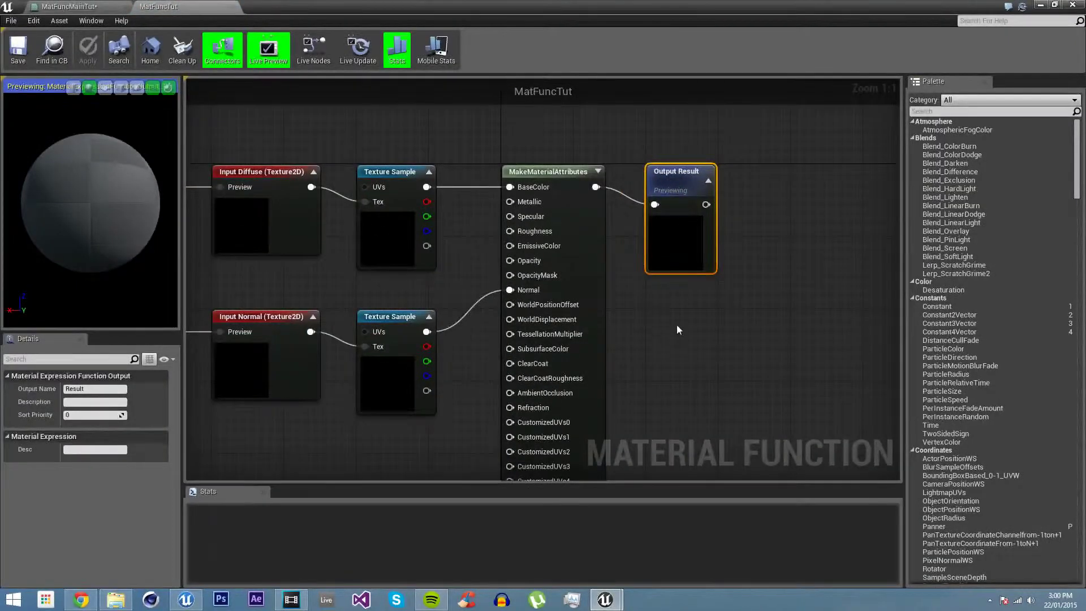
click(678, 327)
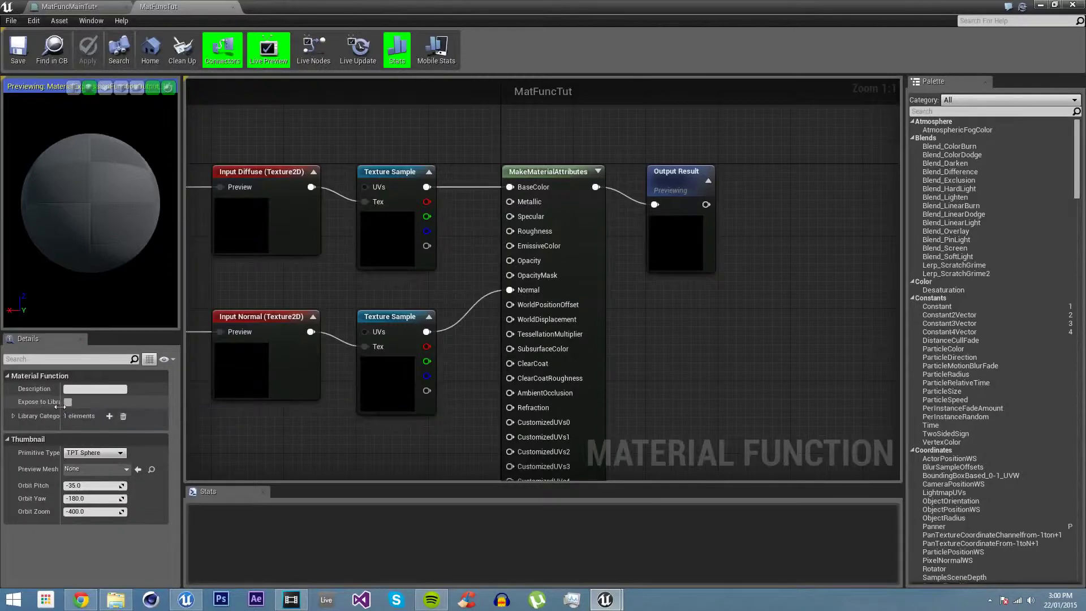
drag(59, 403, 76, 405)
click(84, 401)
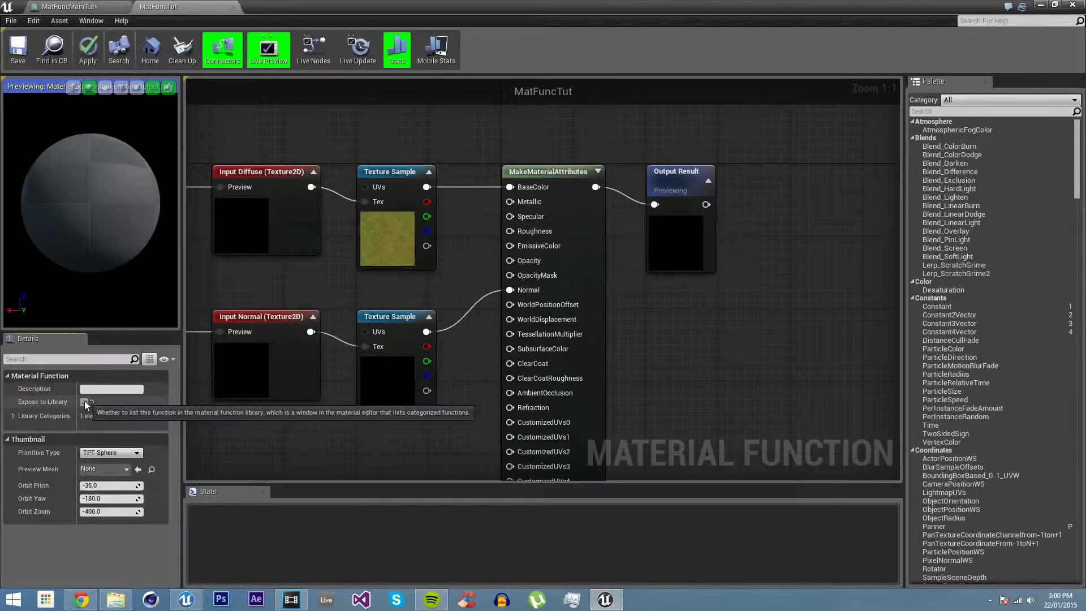
click(22, 57)
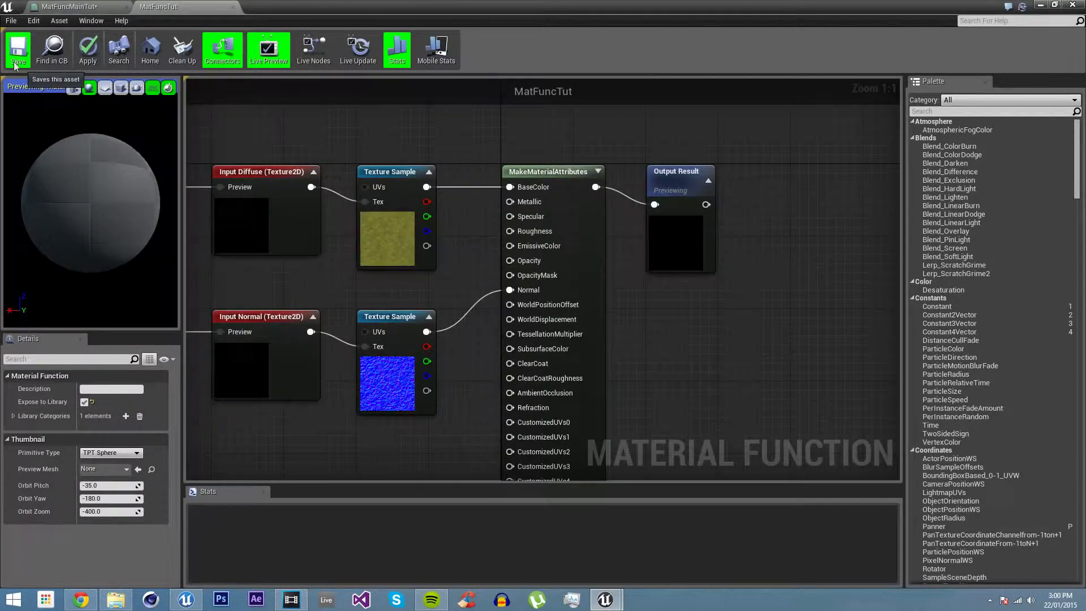
click(233, 7)
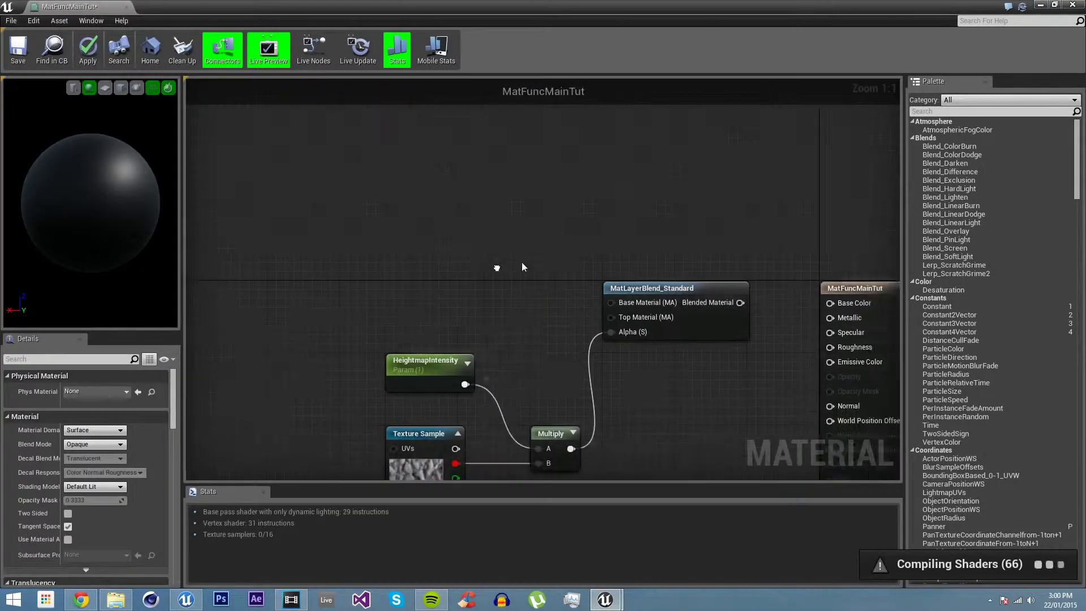
Add the MatFuncTut function node to the MatFuncMainTut graph, in the free space above HeightmapIntensity.
right_drag(523, 264, 547, 259)
right_click(416, 172)
text(ma)
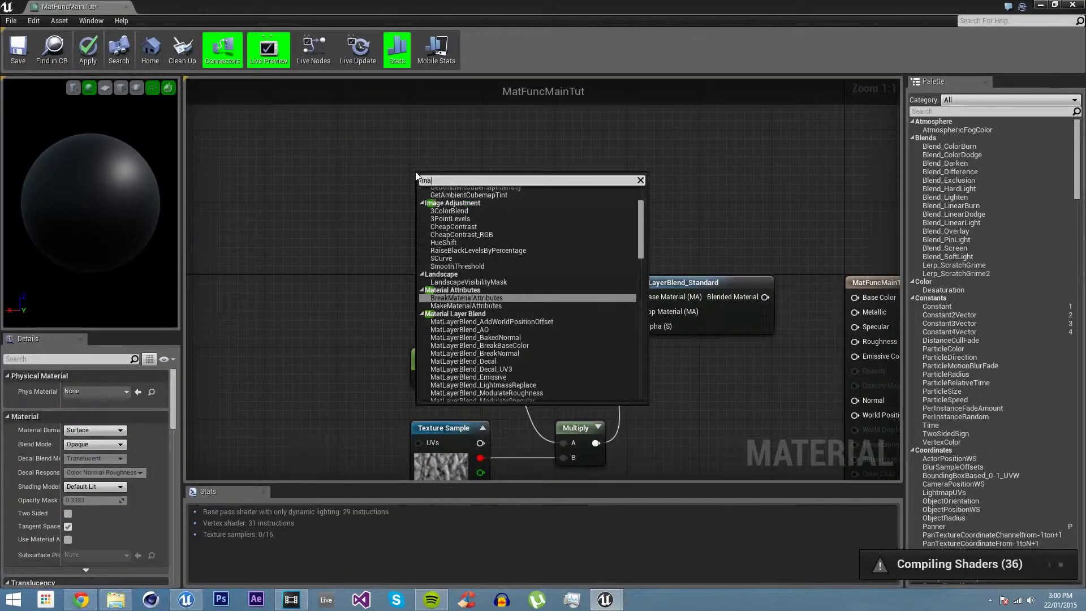
text(tf)
click(440, 199)
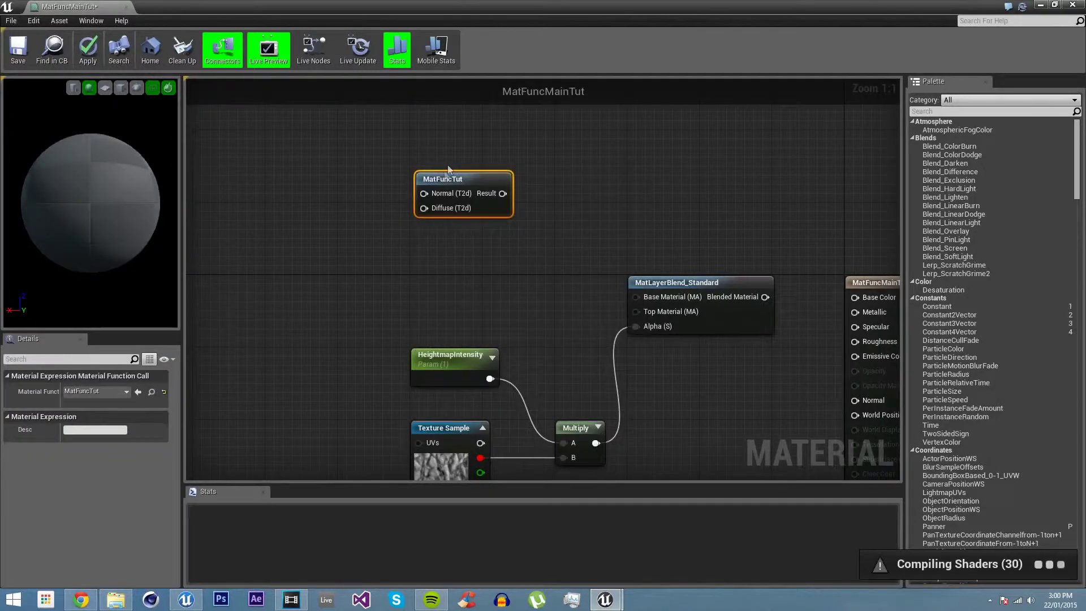
Add a TextureObject node connected to MatFuncTut's Normal input and place it ahead of and slightly above the function node.
drag(443, 194, 333, 169)
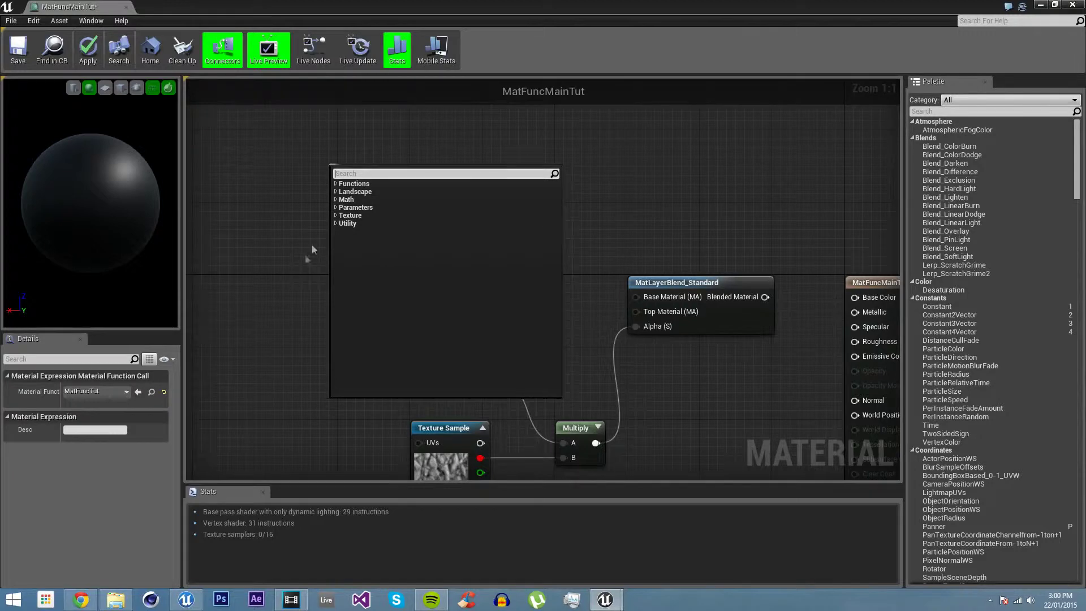
text(textur)
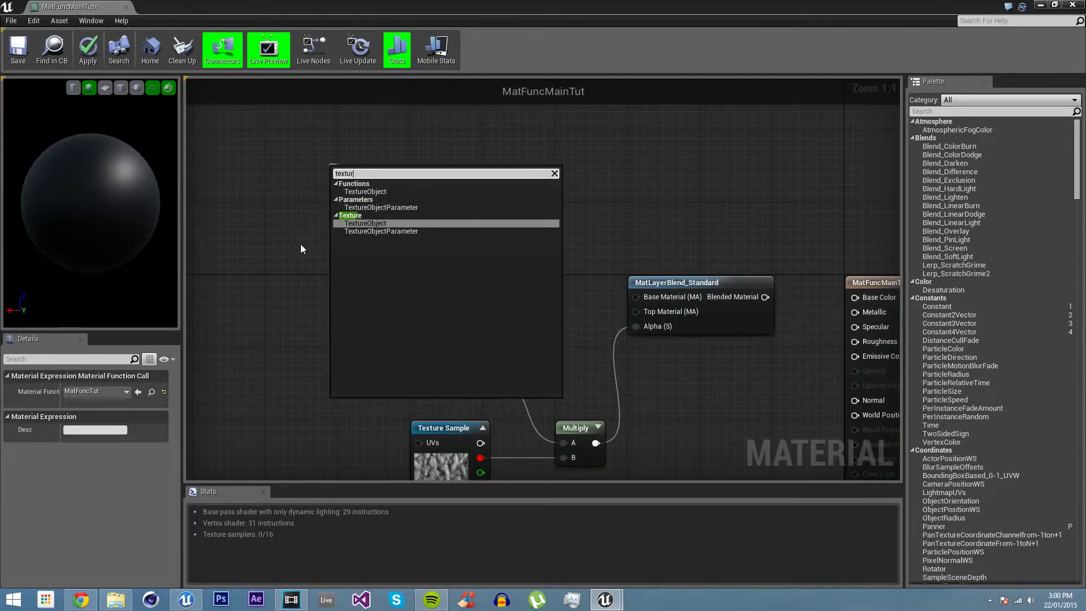
text(e)
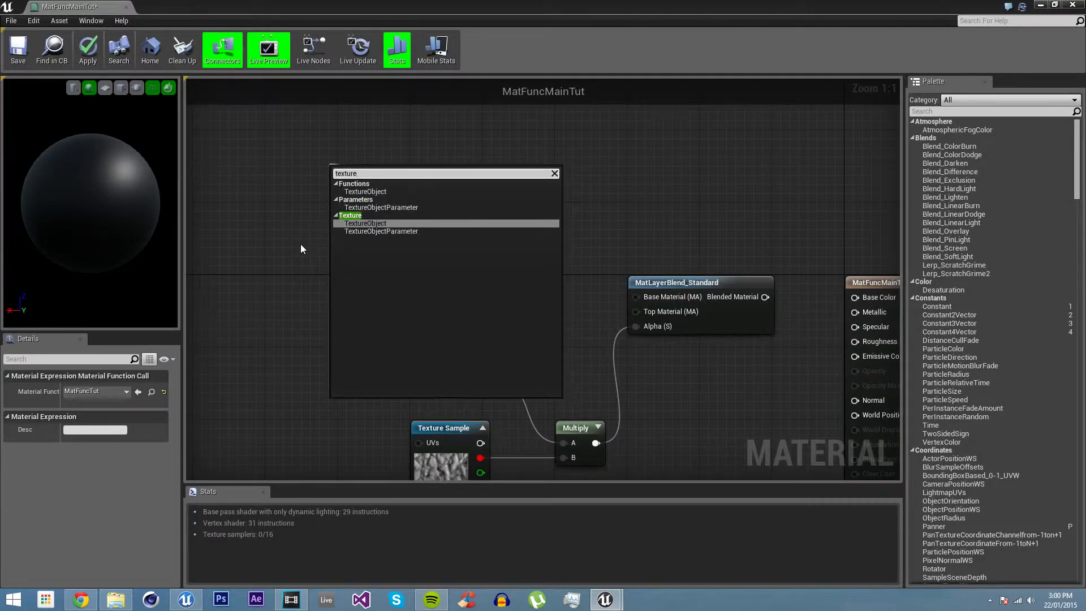
click(385, 223)
right_drag(315, 213, 359, 249)
drag(407, 201, 341, 169)
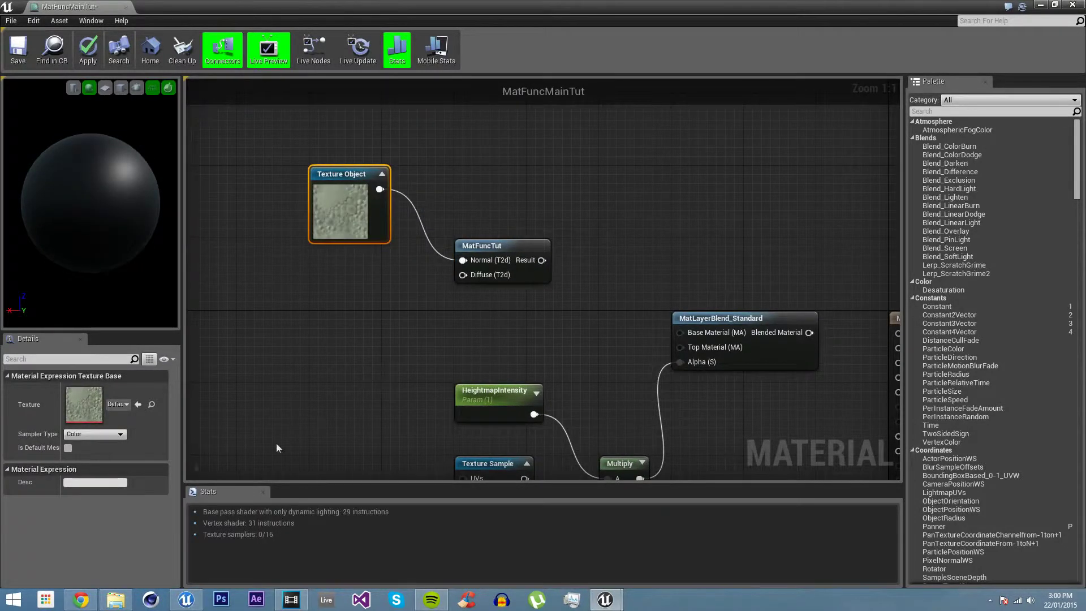
Set the Texture Object feeding the Normal input to the ground moss normal map, T_Ground_Moss_N.
click(115, 404)
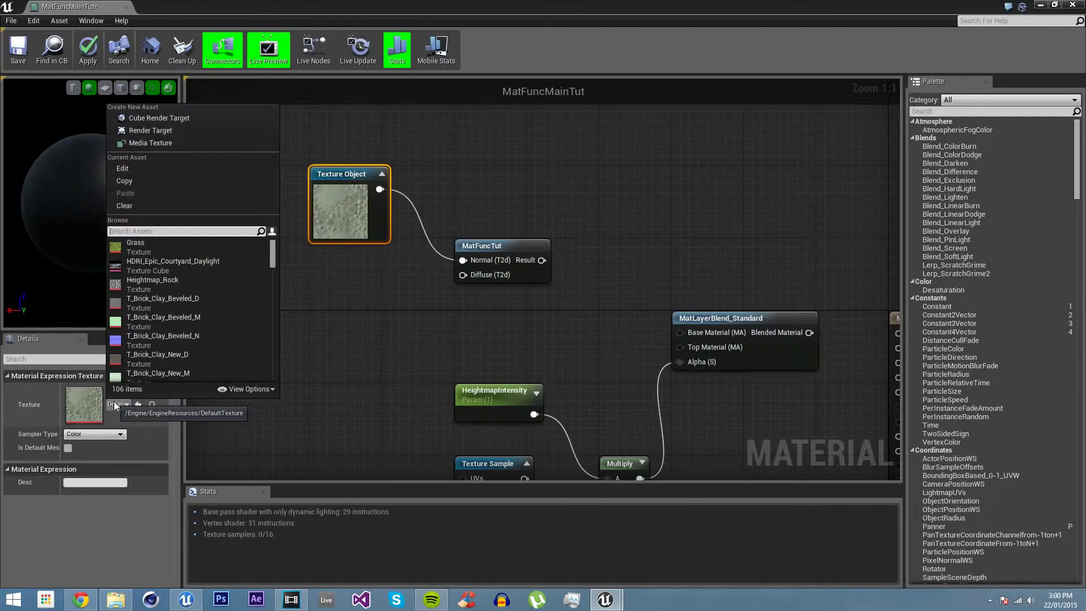
text(grou)
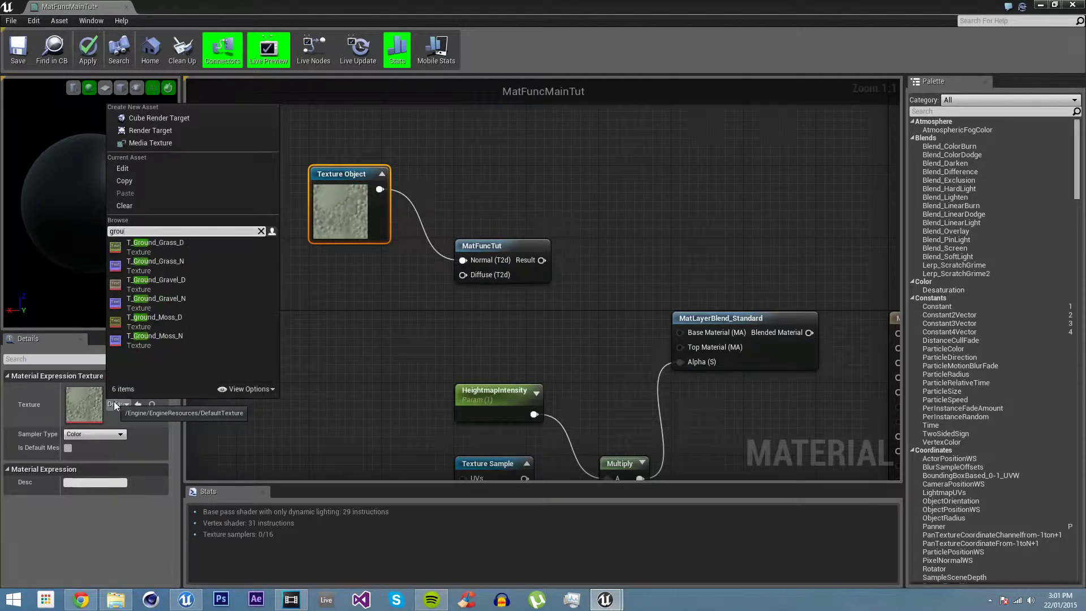
text(nd)
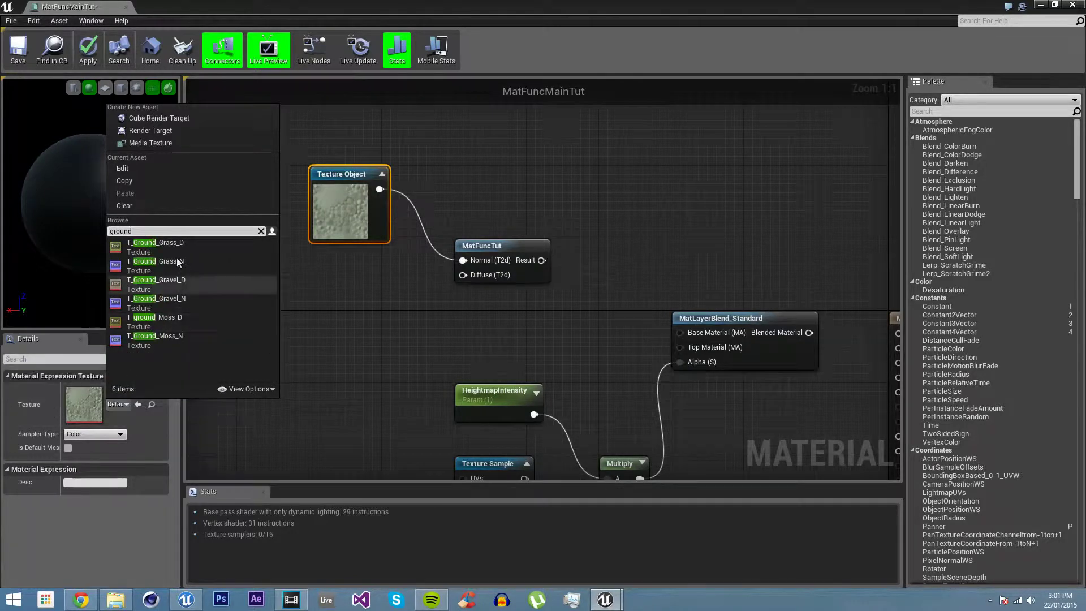
click(192, 318)
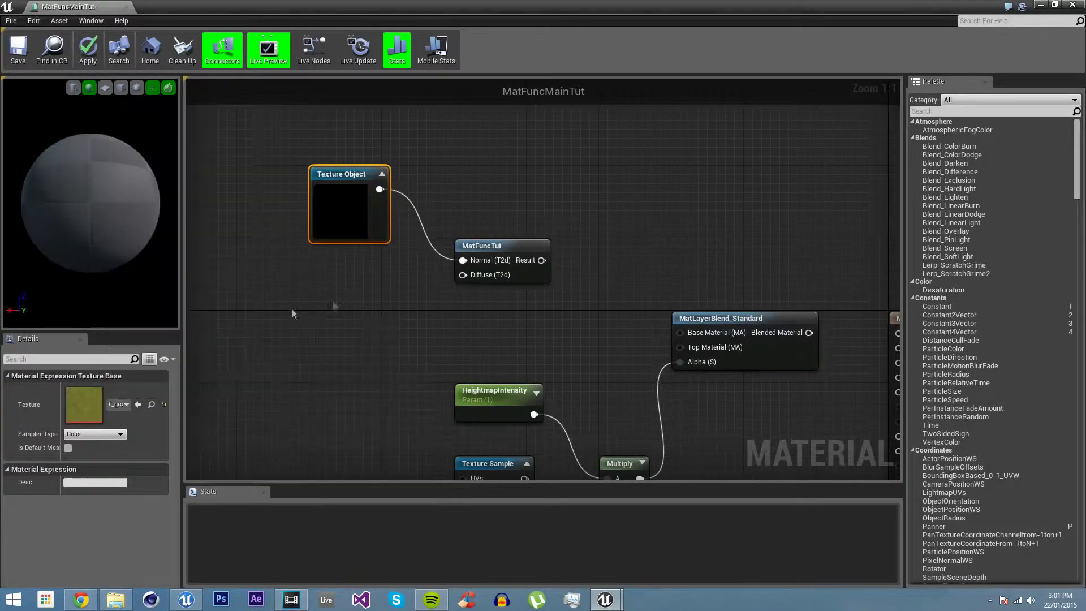
click(126, 402)
click(178, 249)
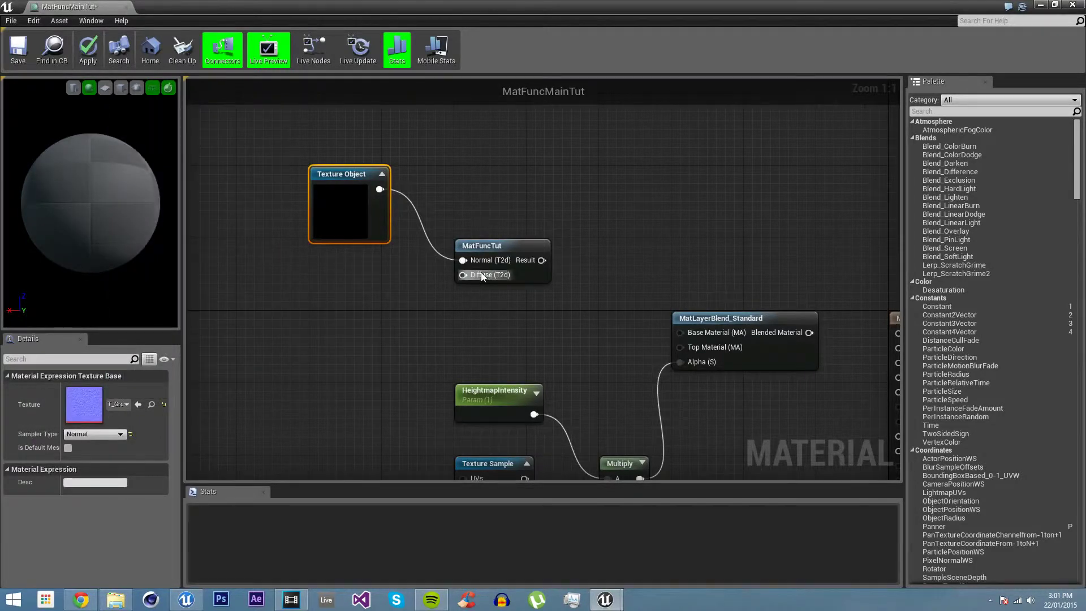
Add a second TextureObject node connected to MatFuncTut's Diffuse input and place it directly beneath the first one.
drag(481, 273, 323, 290)
text(te)
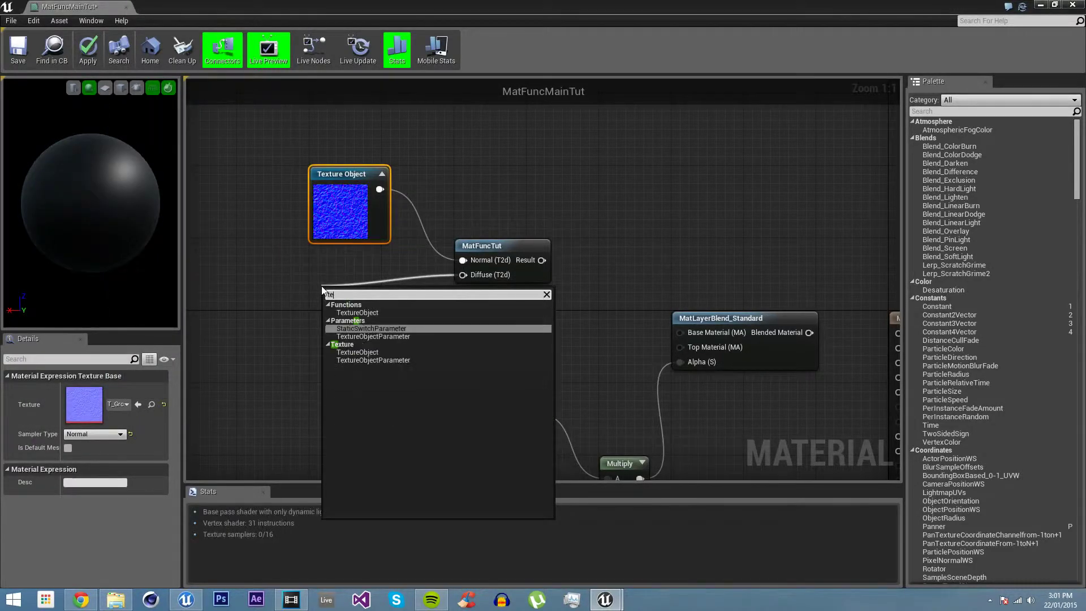
text(xt)
click(355, 344)
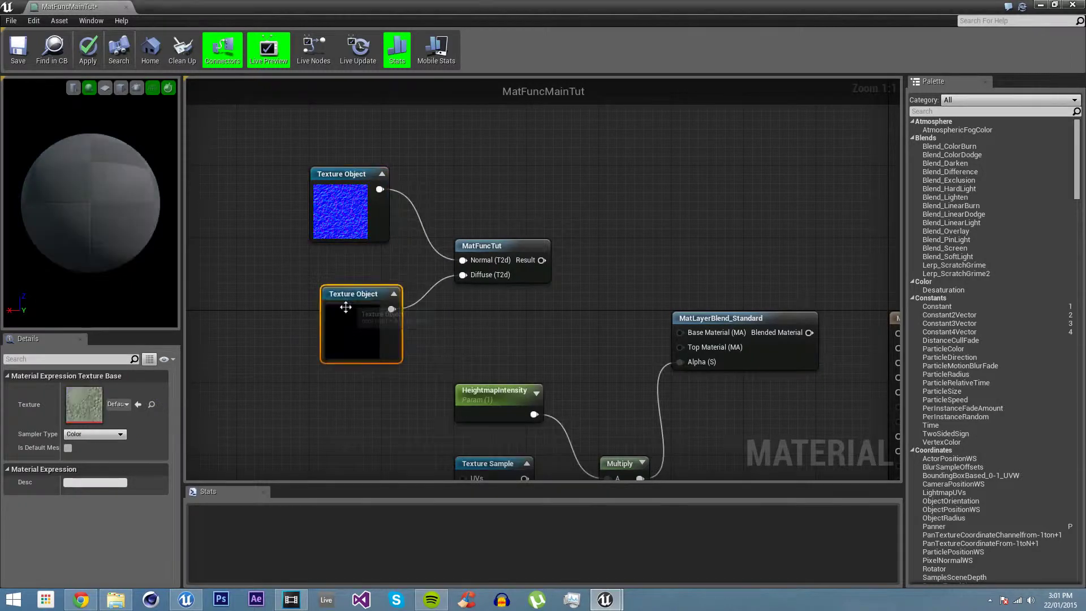
drag(344, 308, 335, 266)
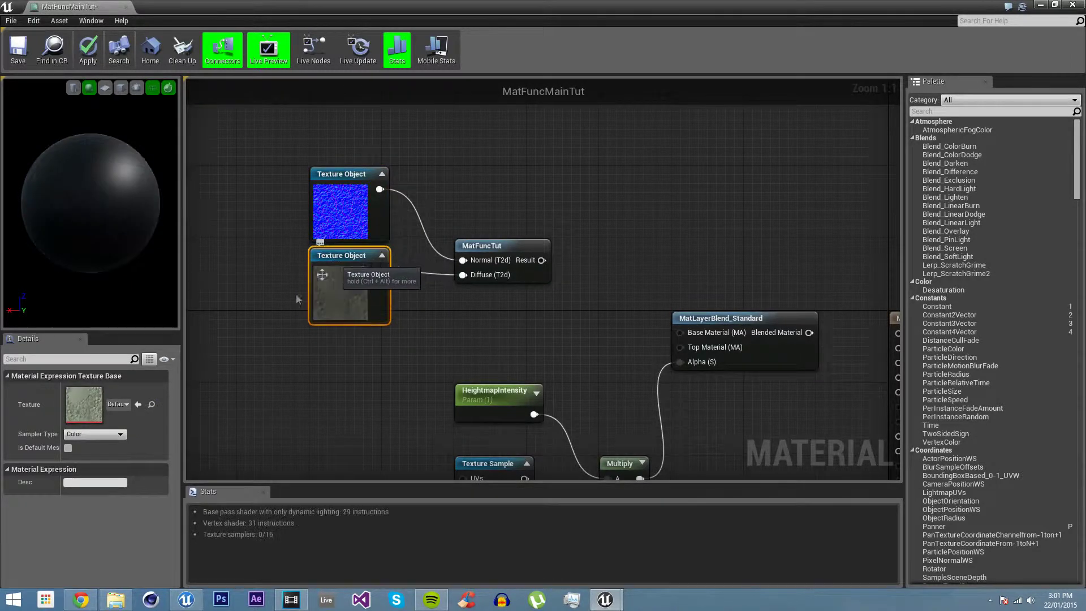
Set the Texture Object feeding MatFuncTut's Diffuse input to the ground moss diffuse texture, T_ground_Moss_D.
click(124, 403)
text(moss)
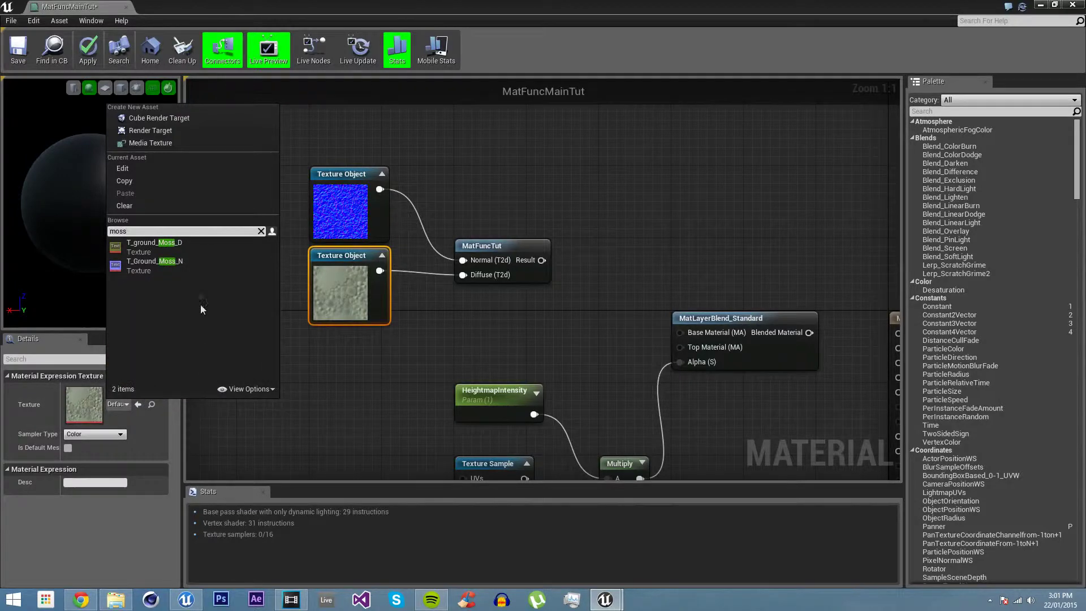
click(191, 246)
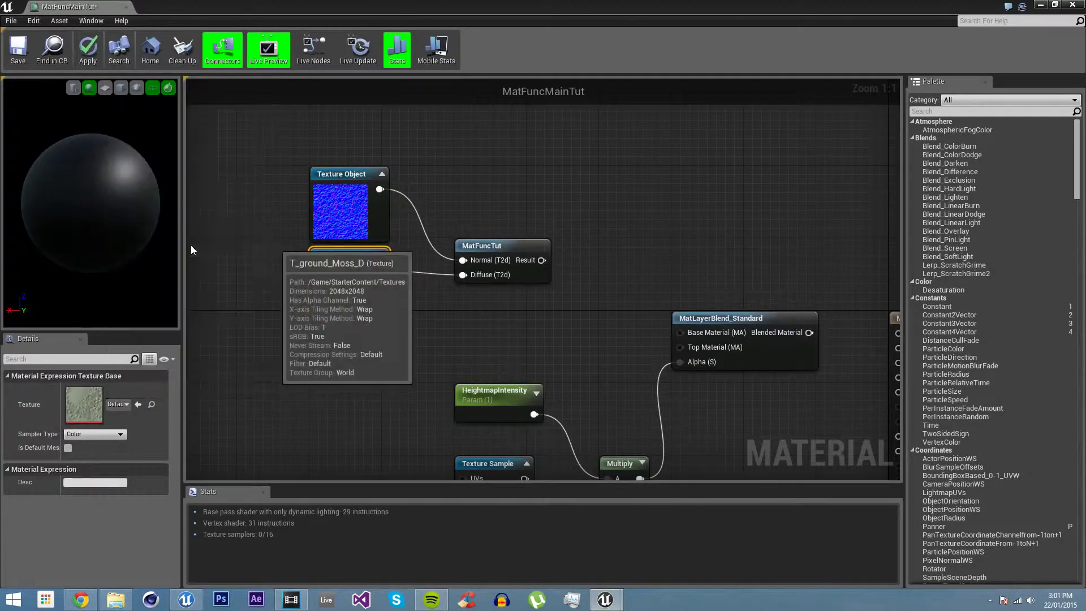
right_drag(235, 136, 191, 134)
drag(262, 148, 406, 301)
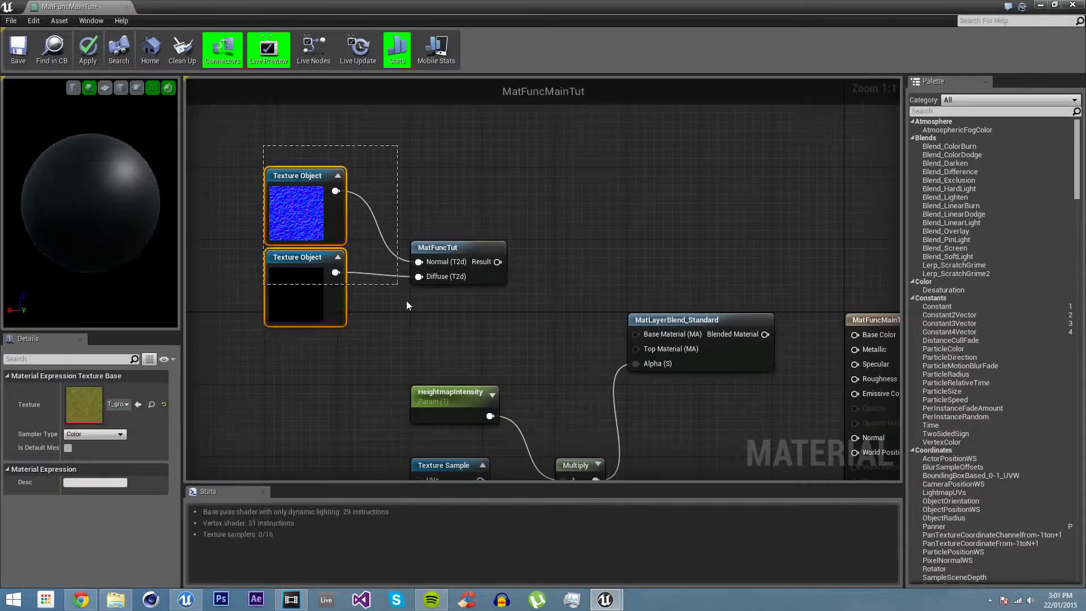
click(607, 216)
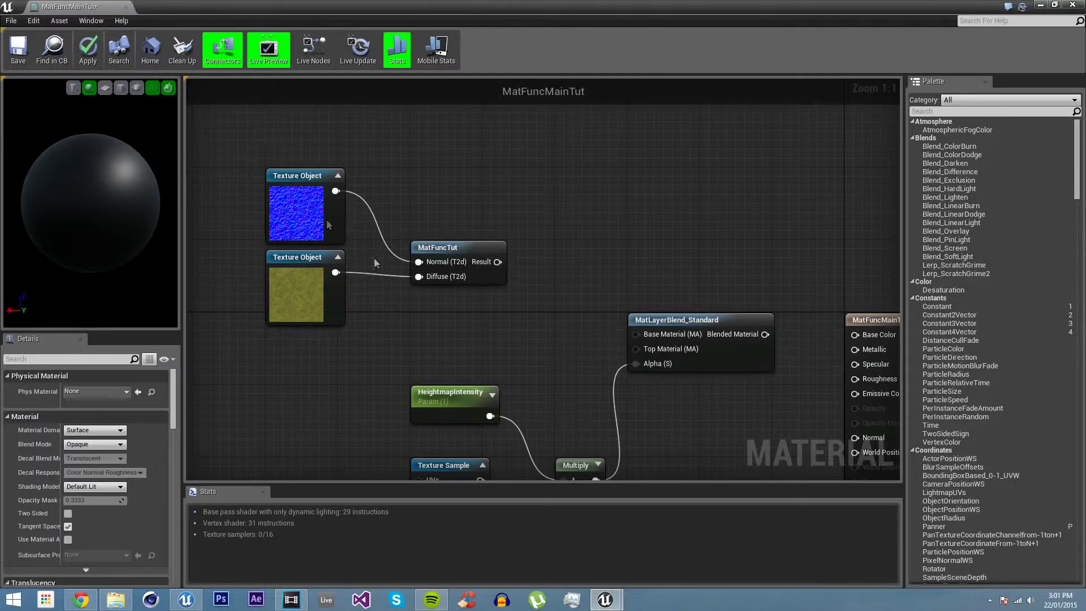
drag(255, 153, 441, 289)
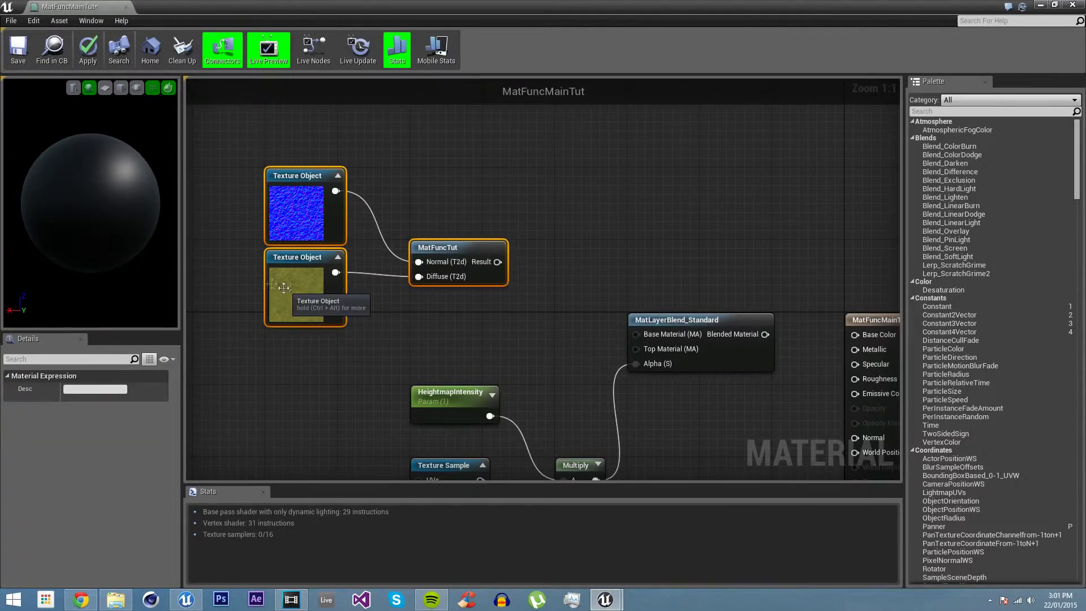
click(517, 260)
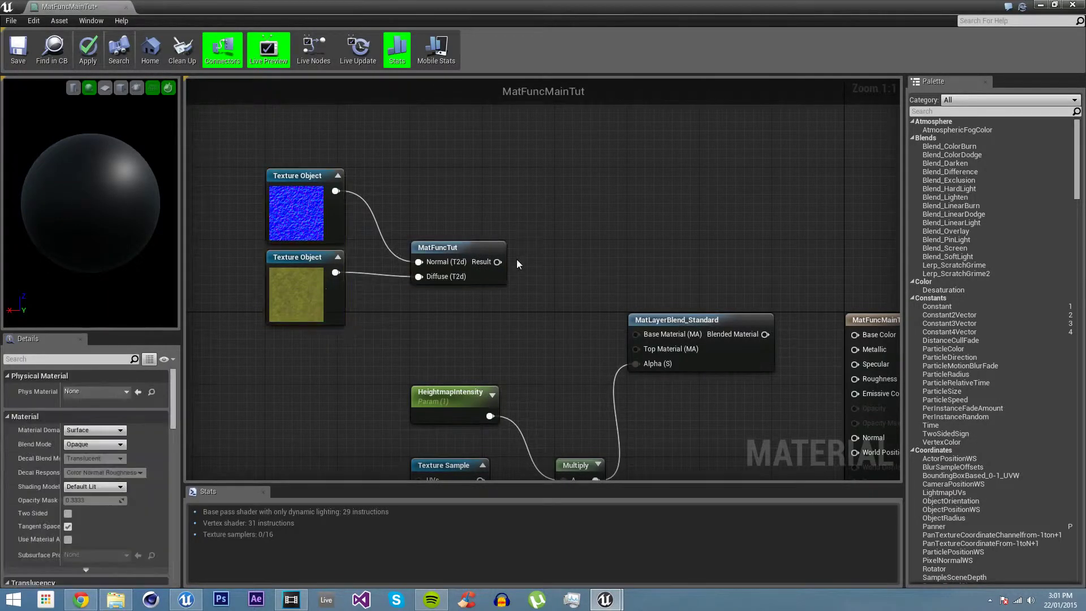
Connect MatFuncTut's Result output to the Top Material input of MatLayerBlend_Standard.
right_drag(522, 264, 432, 230)
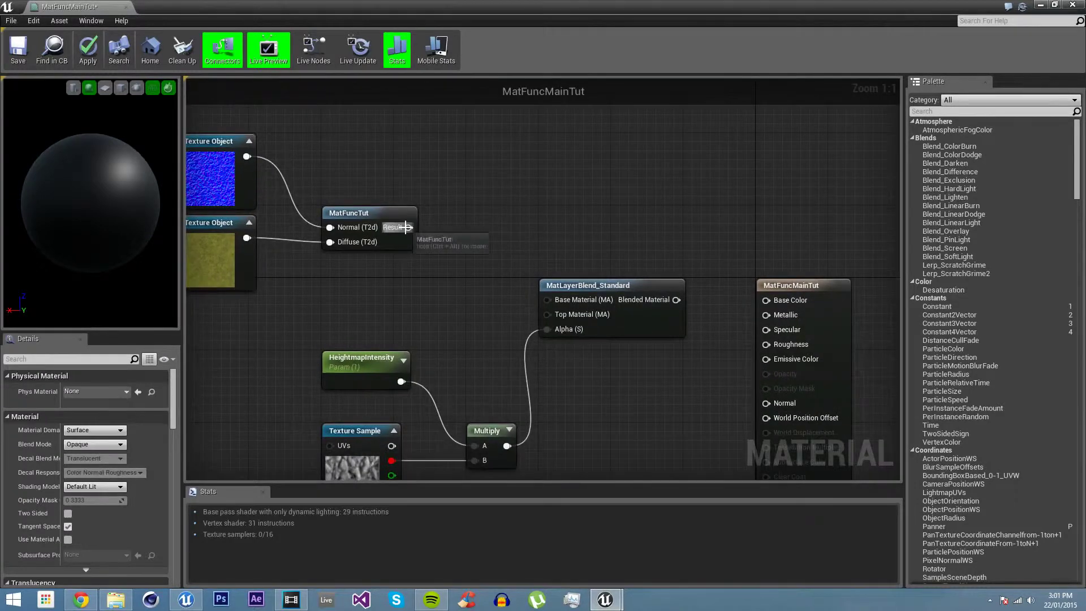
drag(407, 229, 556, 318)
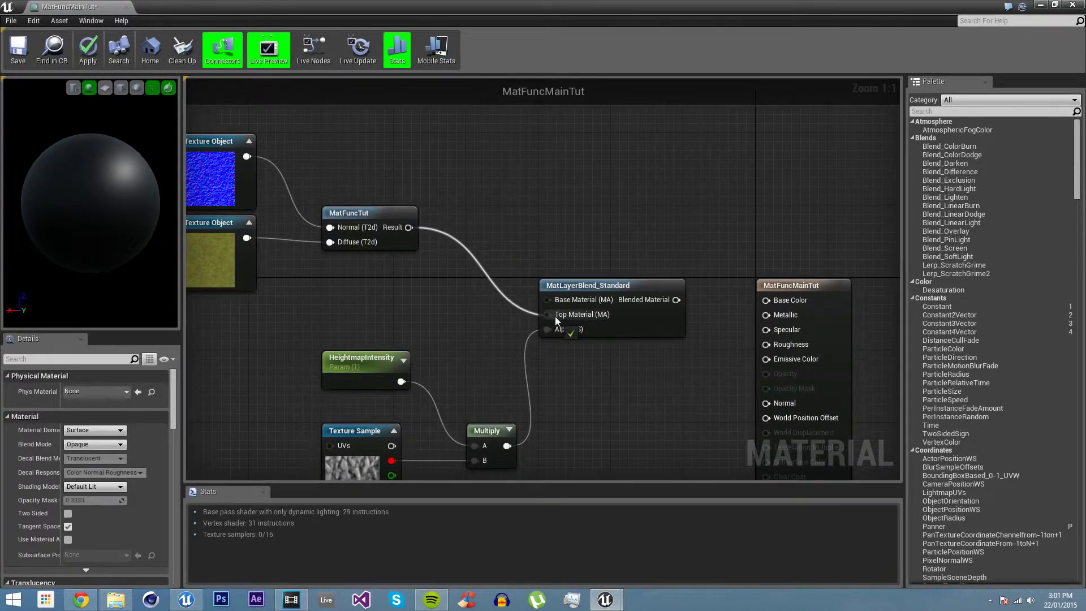
drag(555, 317, 555, 316)
Duplicate MatFuncTut together with its two Texture Object nodes and place the copies in the free space above the originals.
right_drag(569, 264, 730, 298)
drag(317, 152, 513, 354)
right_click(383, 286)
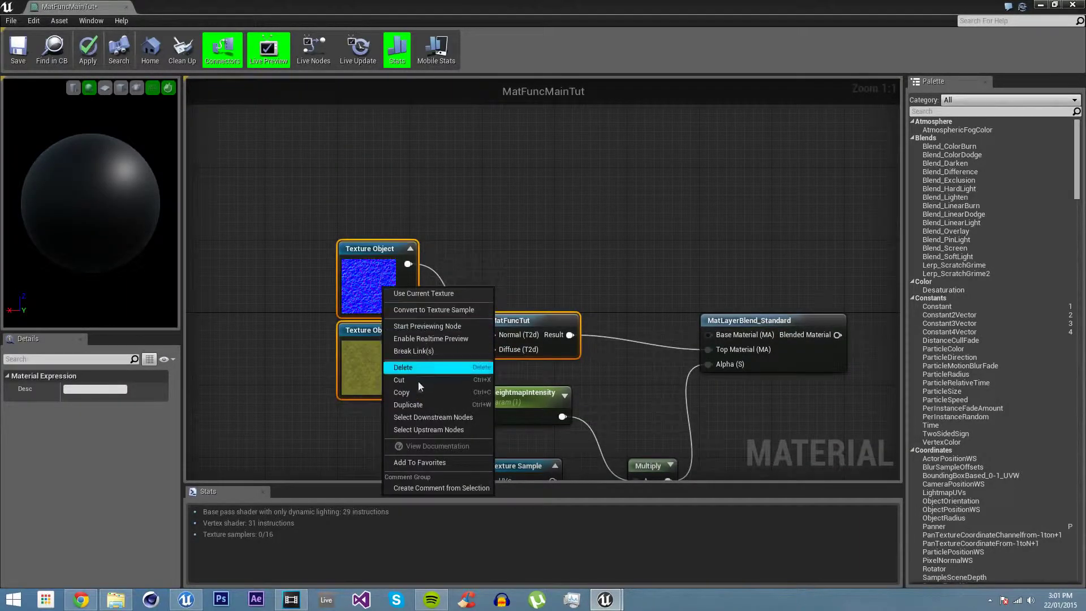
click(418, 404)
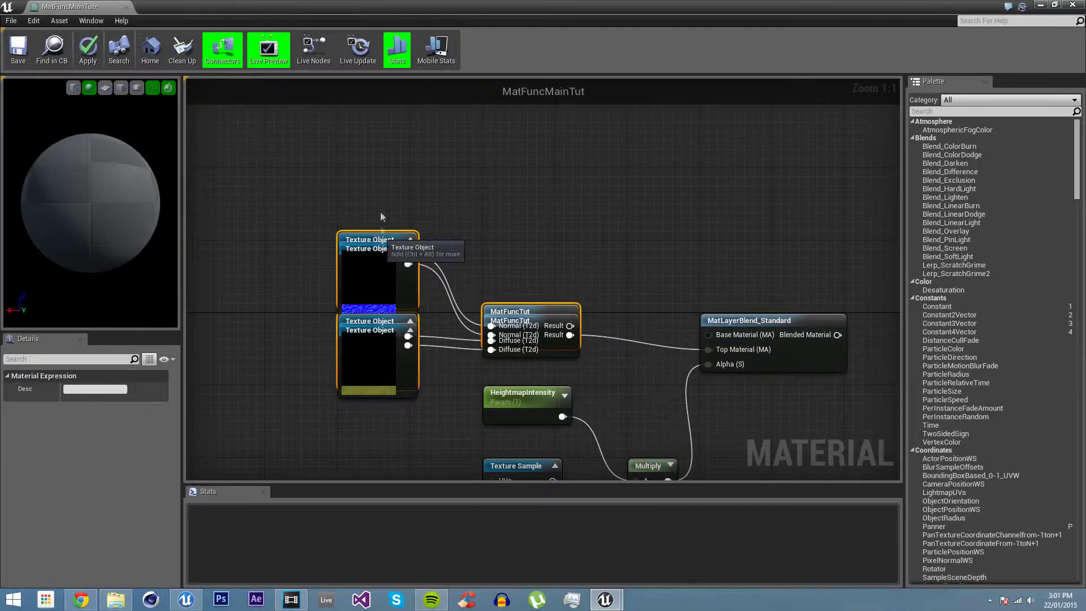
drag(380, 373, 365, 265)
click(413, 229)
right_drag(518, 355, 520, 324)
right_drag(395, 194, 416, 179)
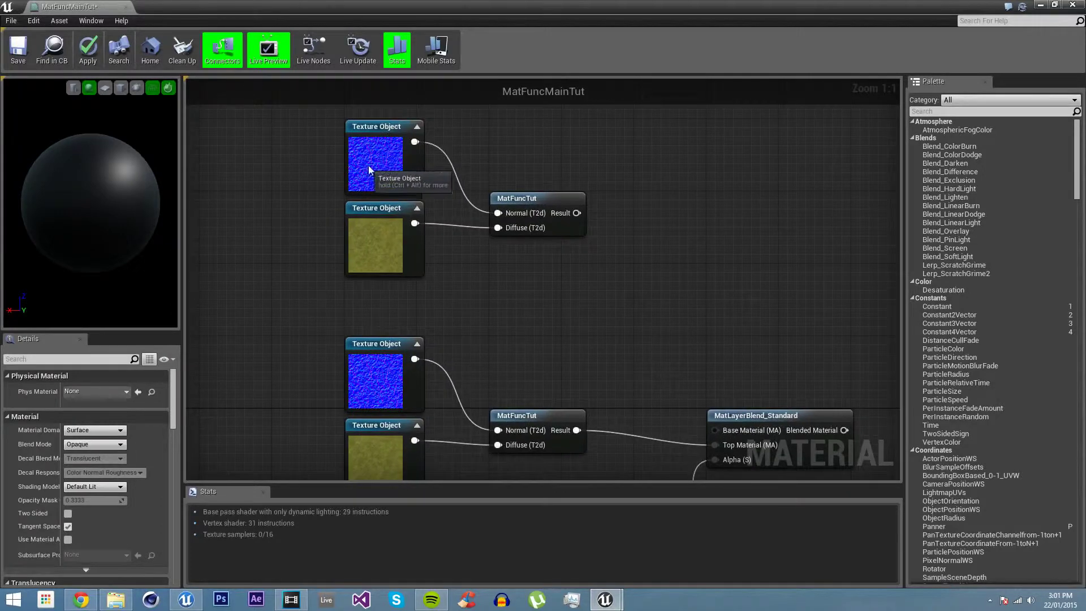
Set the duplicated Texture Object feeding the Normal input to the basalt normal map, T_Rock_Basalt_N.
click(368, 170)
click(121, 409)
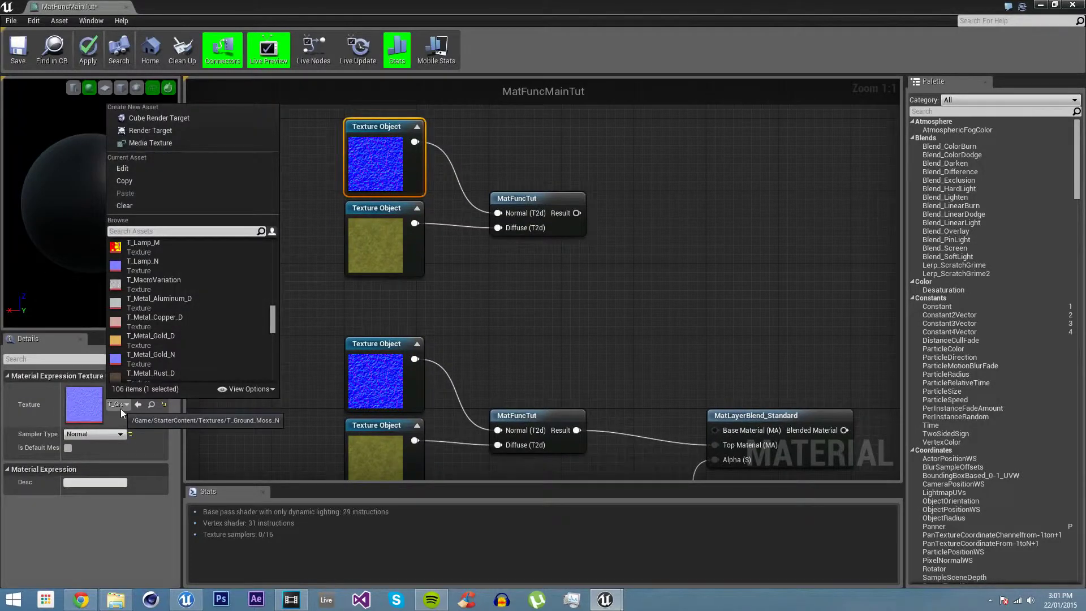
text(basalt)
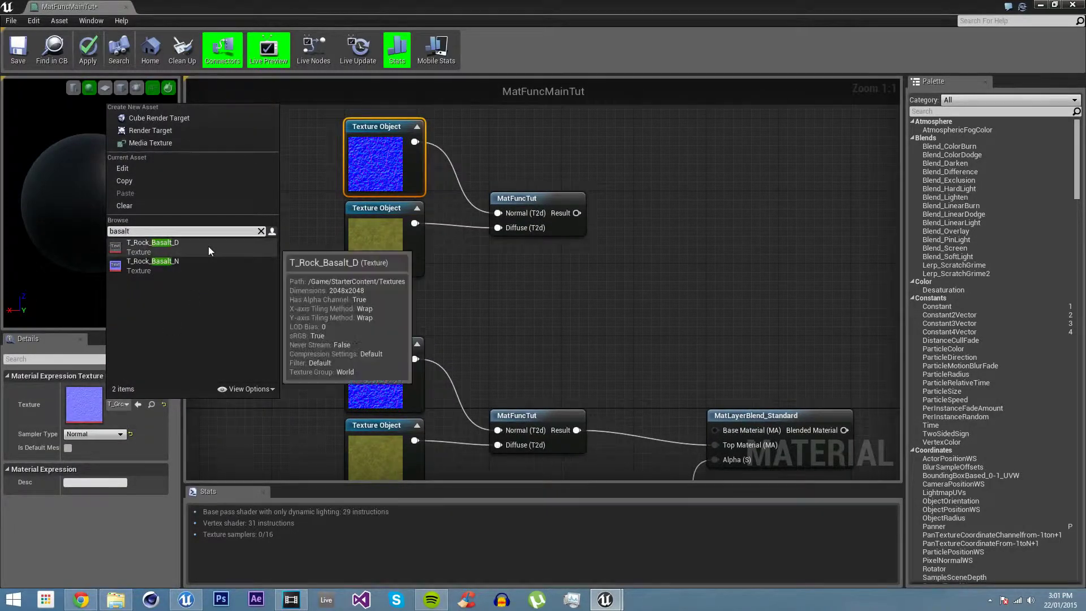
key(Escape)
Set the duplicated Texture Object feeding the Diffuse input to the basalt diffuse texture, T_Rock_Basalt_D.
click(419, 252)
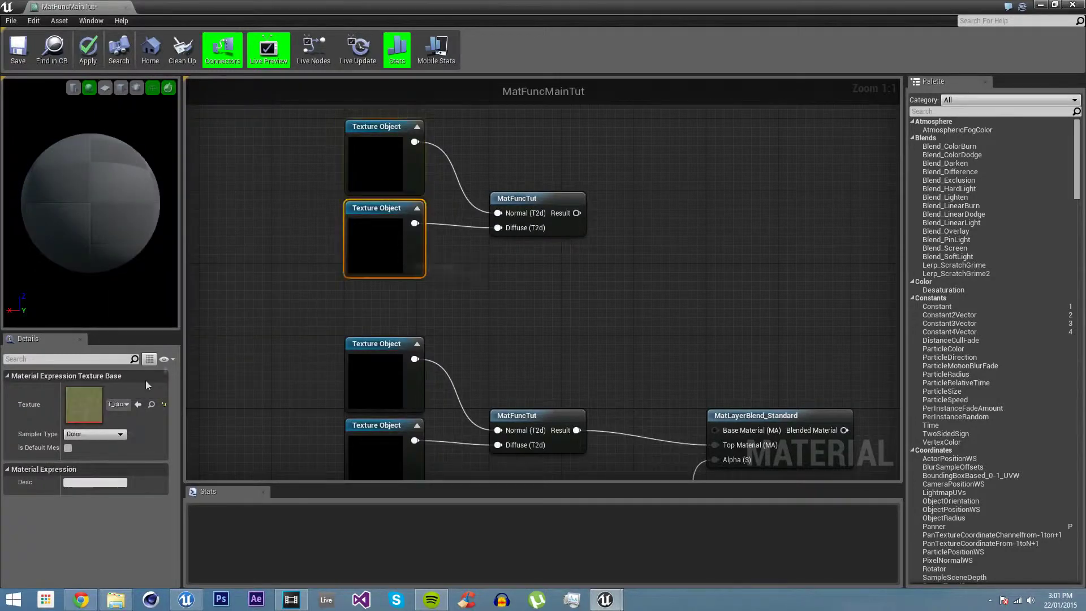
click(118, 404)
text(basalt)
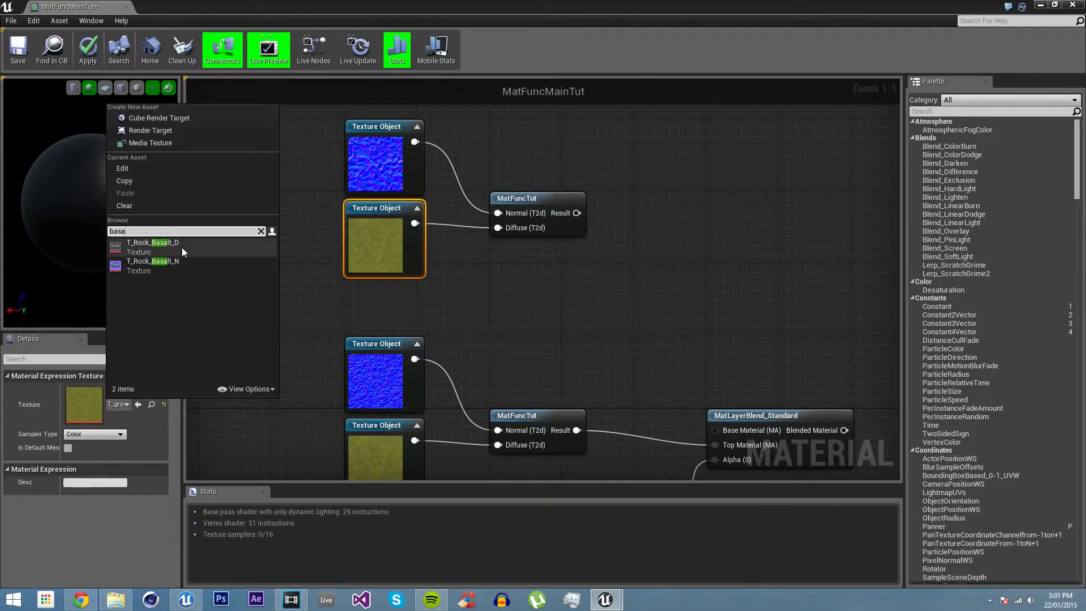
click(182, 246)
Connect the Result output of the basalt MatFuncTut node to the Base Material input of MatLayerBlend_Standard.
right_drag(568, 309, 504, 274)
drag(513, 180, 651, 410)
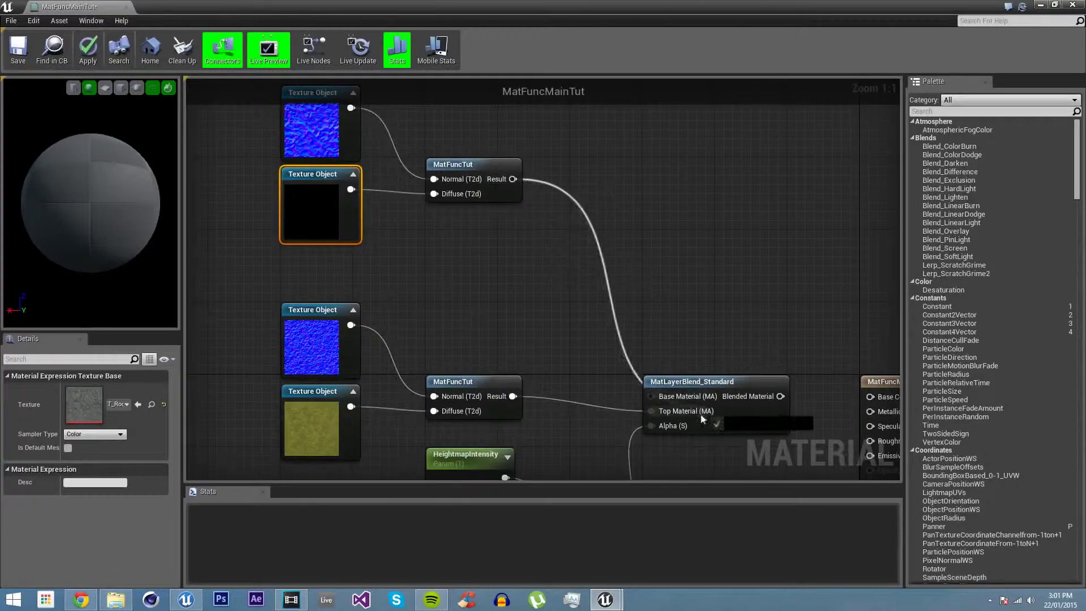
right_drag(679, 324, 460, 204)
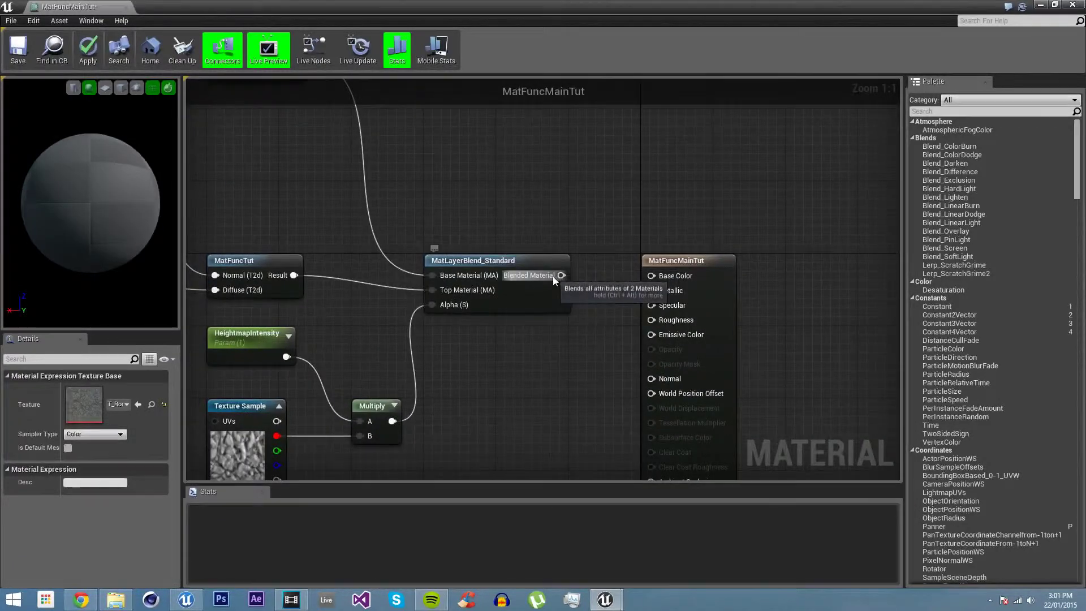
Select the MatFuncMainTut output node and enable Use Material Attributes for the material.
drag(552, 276, 623, 271)
click(623, 237)
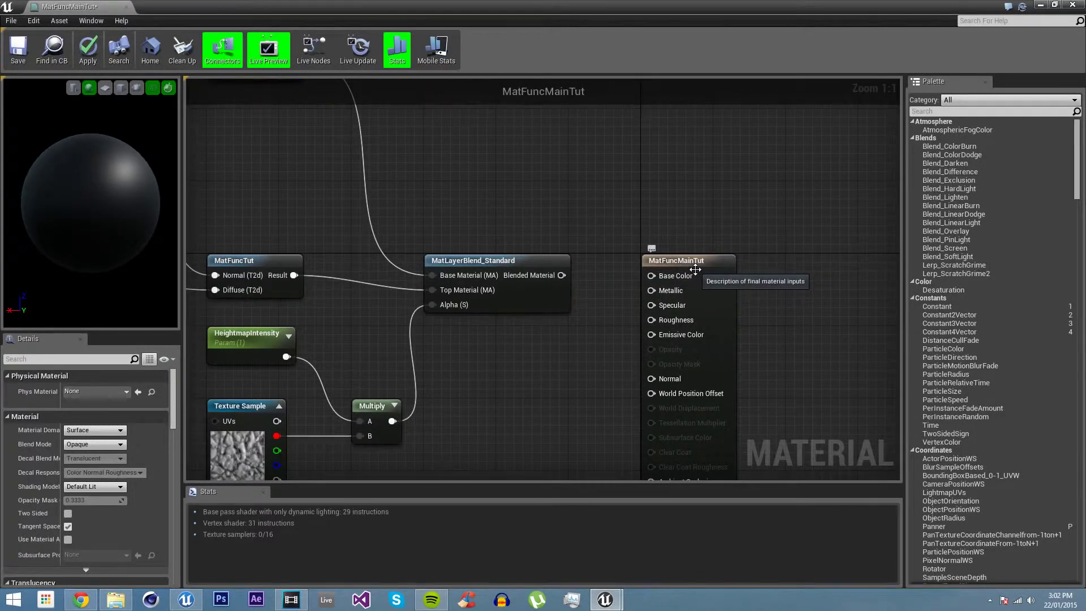
click(713, 271)
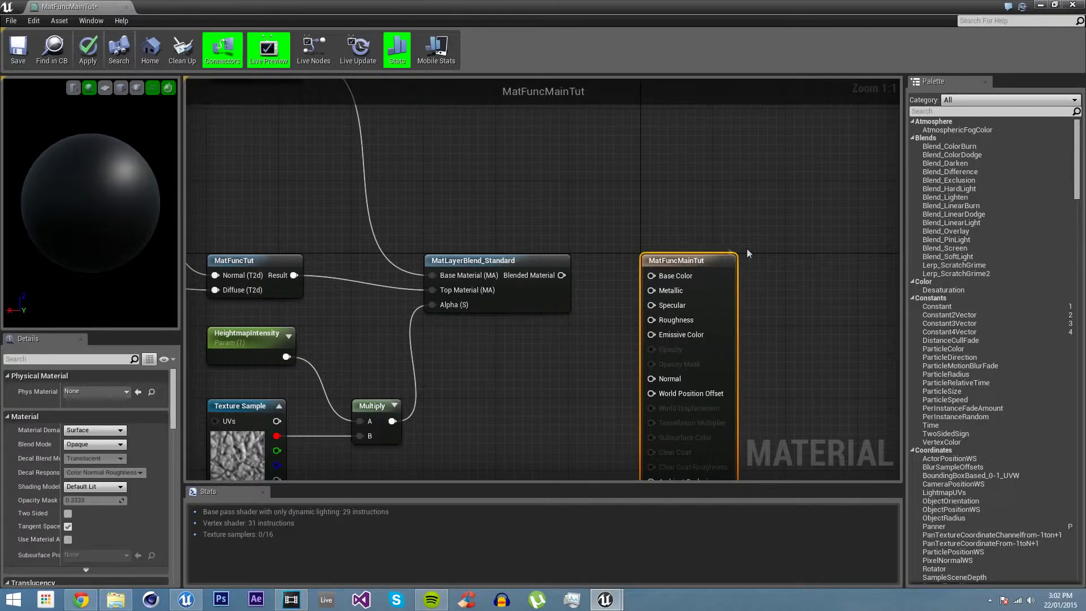
right_drag(780, 322, 749, 254)
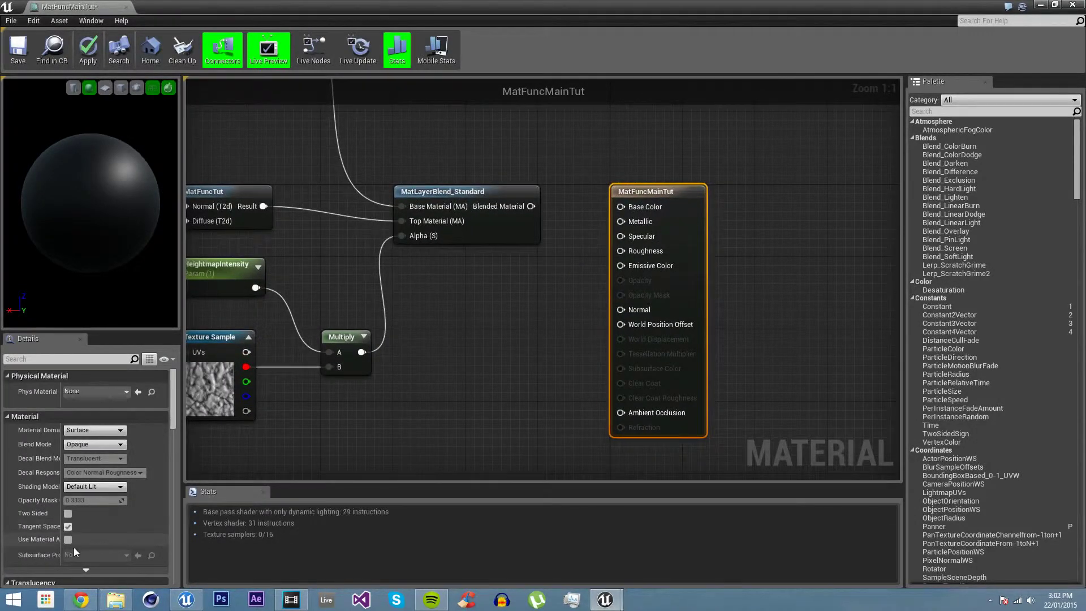
drag(60, 544, 116, 540)
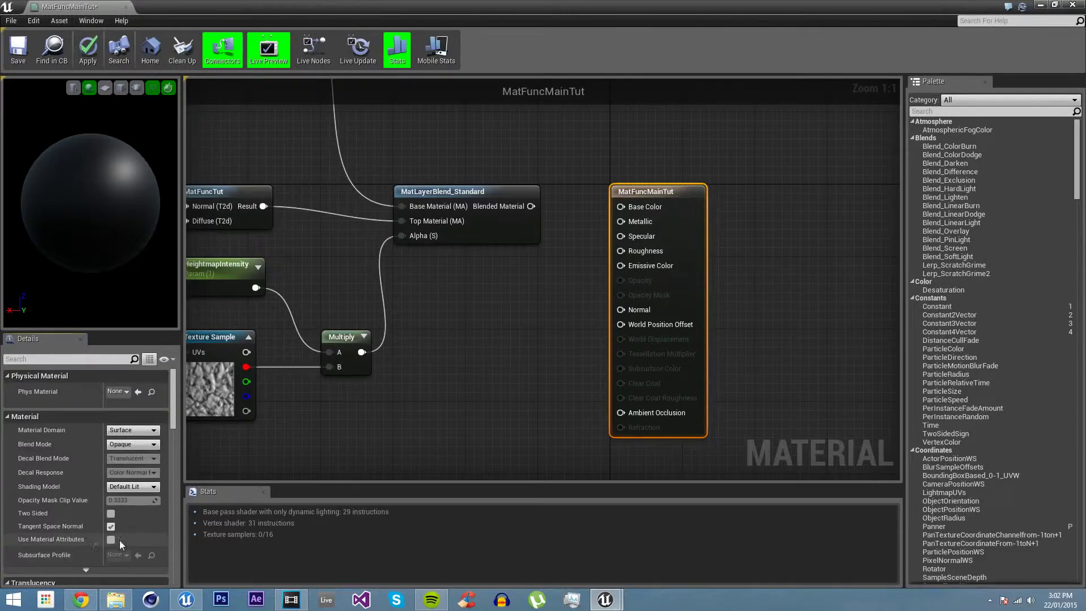
click(111, 540)
Connect MatLayerBlend_Standard's Blended Material output to MatFuncMainTut's Material Attributes input and save the material.
right_drag(656, 231, 659, 280)
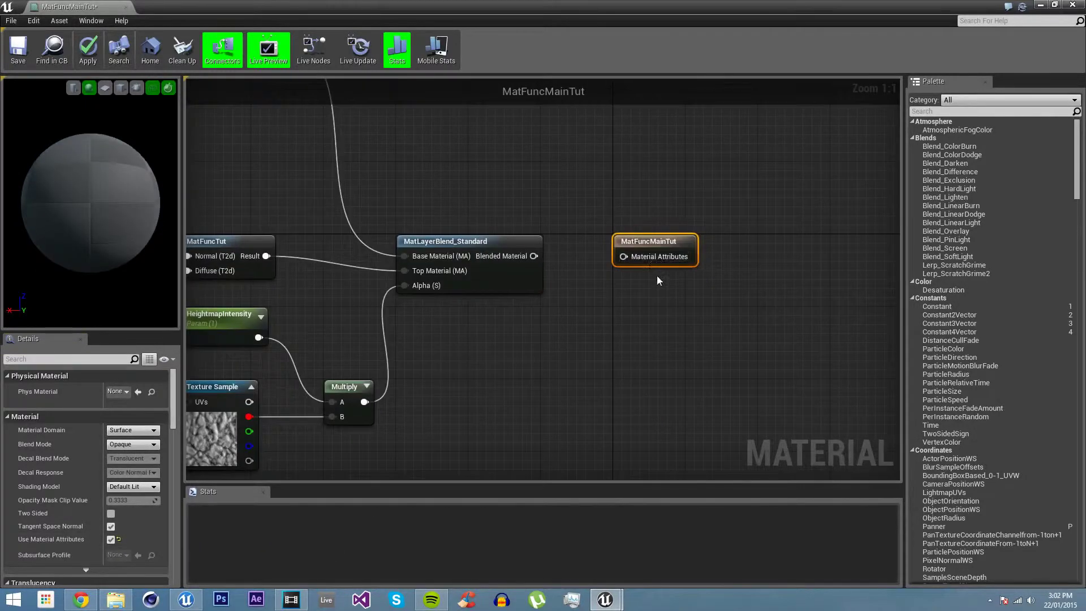
click(659, 281)
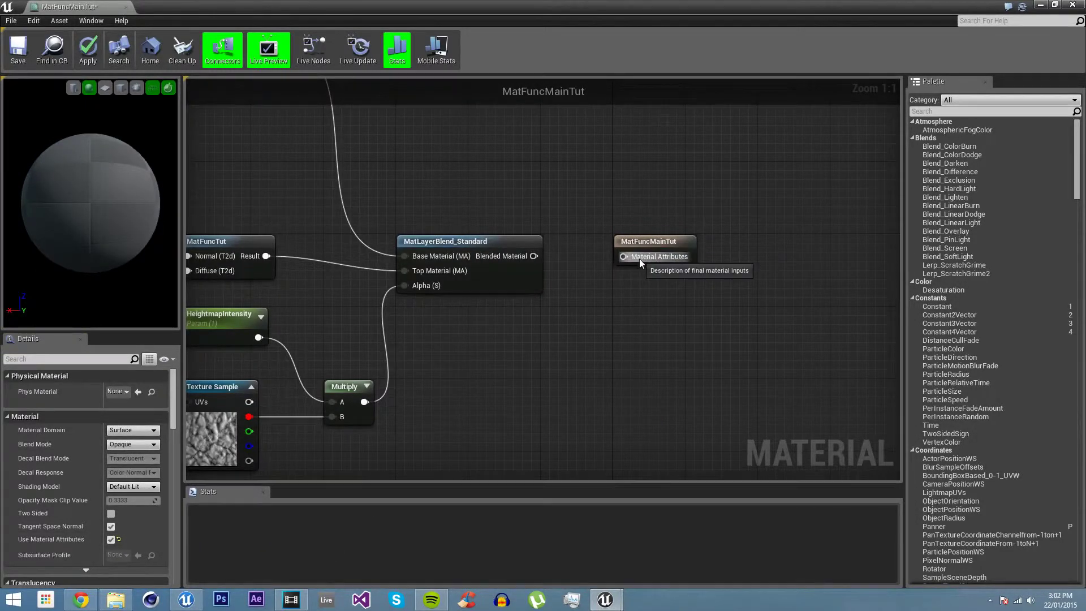
drag(657, 258, 533, 256)
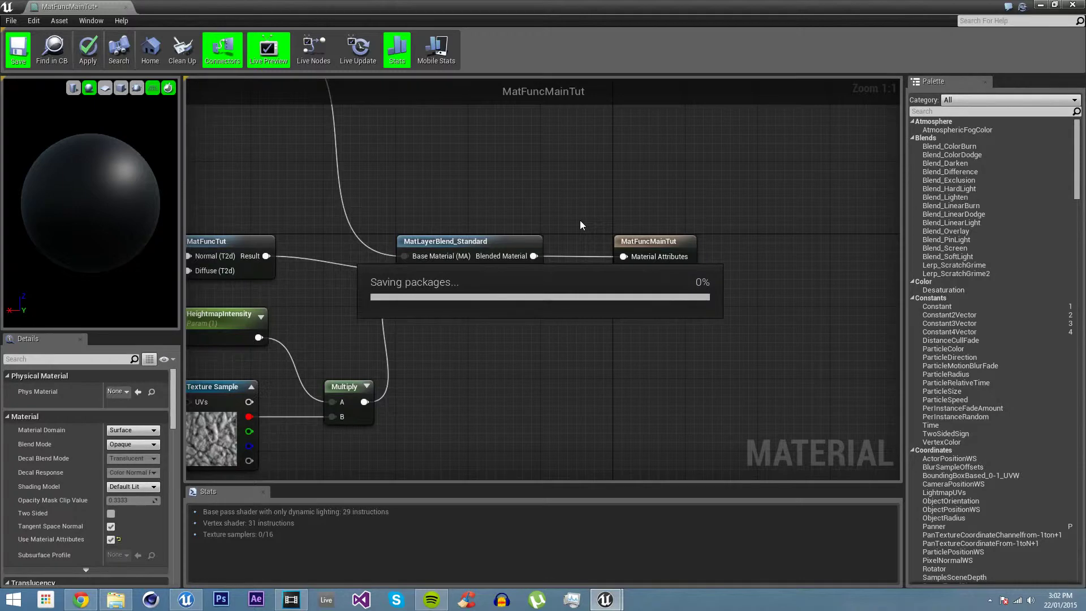
drag(87, 202, 87, 203)
Return to the level editor and create a material instance of MatFuncMainTut in the TutorialSeries folder, keeping the default name.
click(1039, 6)
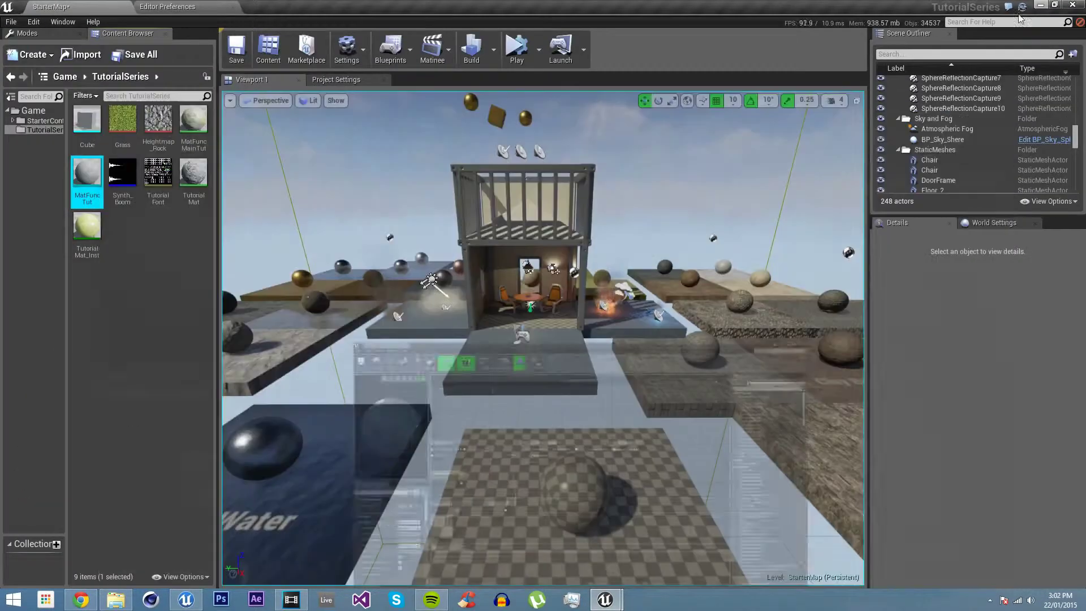
right_drag(519, 318, 519, 318)
key(w)
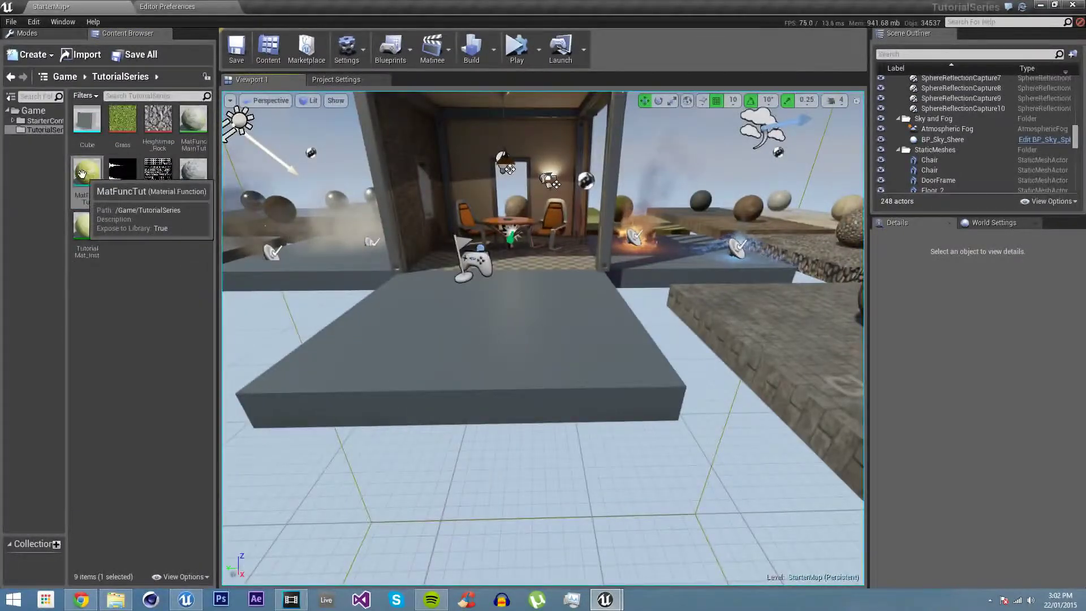
click(189, 121)
right_click(188, 121)
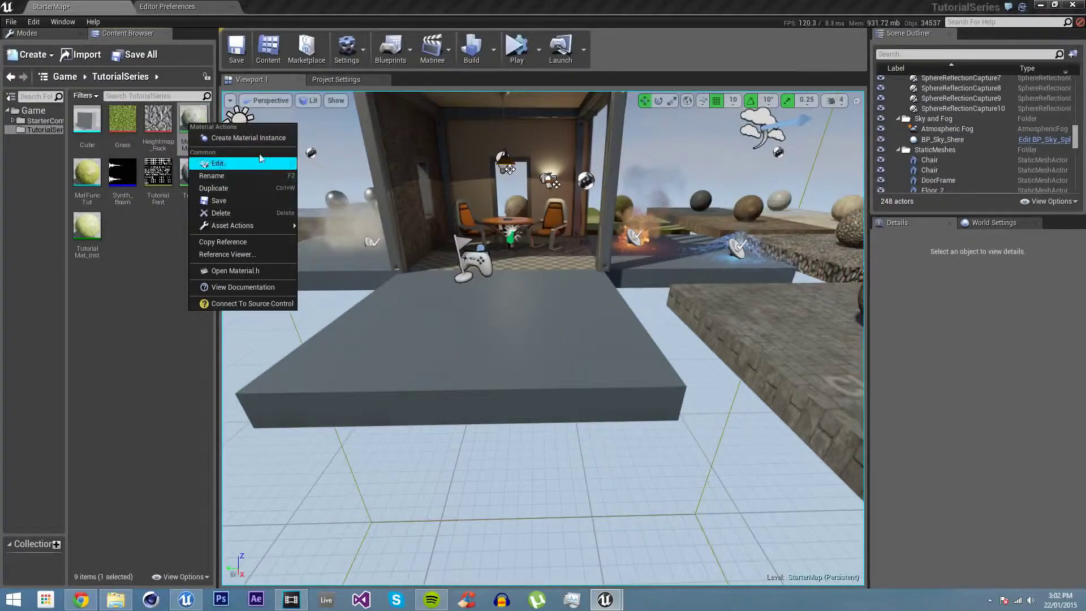
click(215, 135)
key(Return)
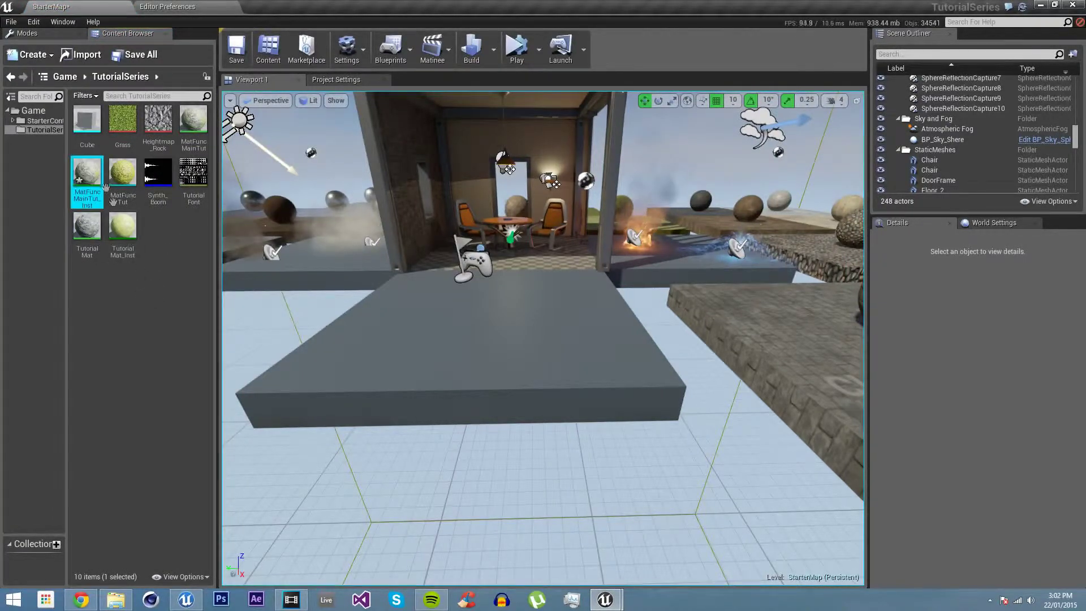
Apply the MatFuncMainTut_Inst material instance to the empty floor platform in front of the house.
drag(125, 196, 529, 305)
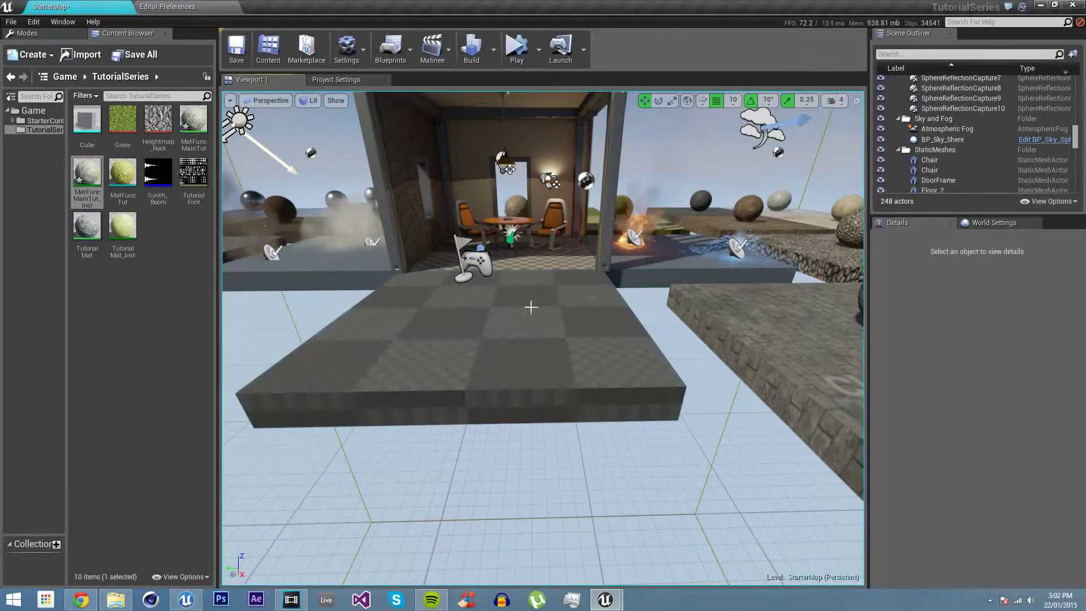
right_drag(529, 306, 289, 193)
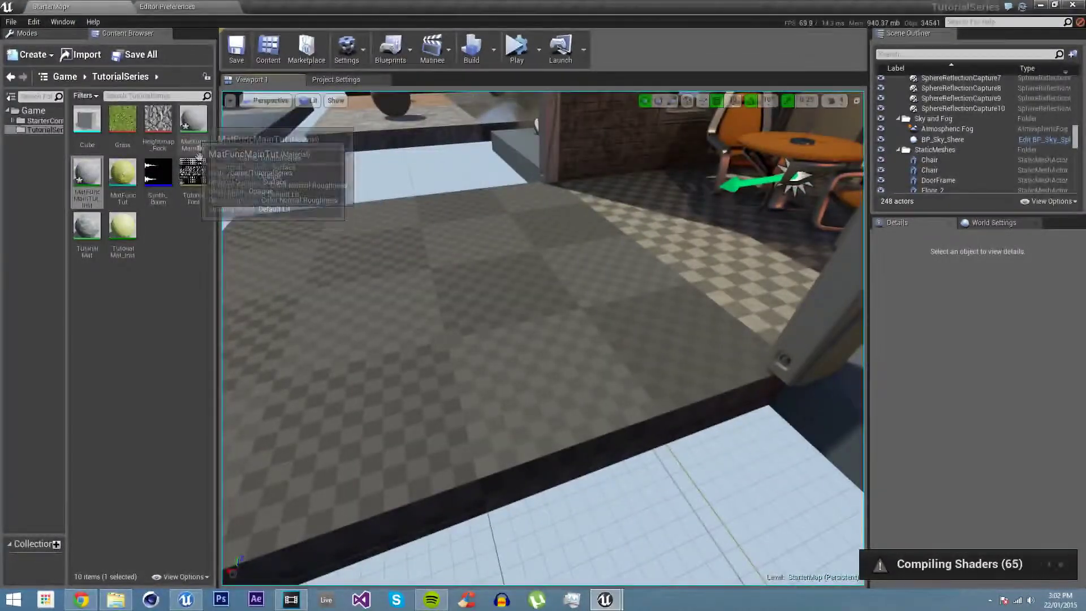
right_drag(391, 271, 305, 266)
Hide the viewport's editor icons with game view and examine the blended moss and basalt surface on the platform up close.
right_drag(476, 266, 447, 239)
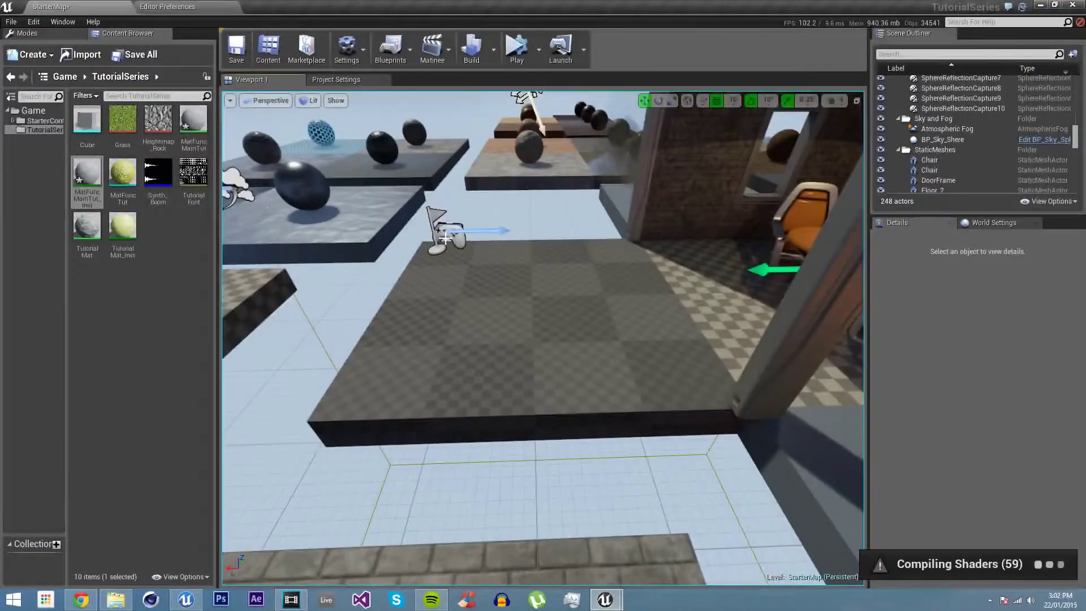
key(g)
right_drag(555, 286, 521, 262)
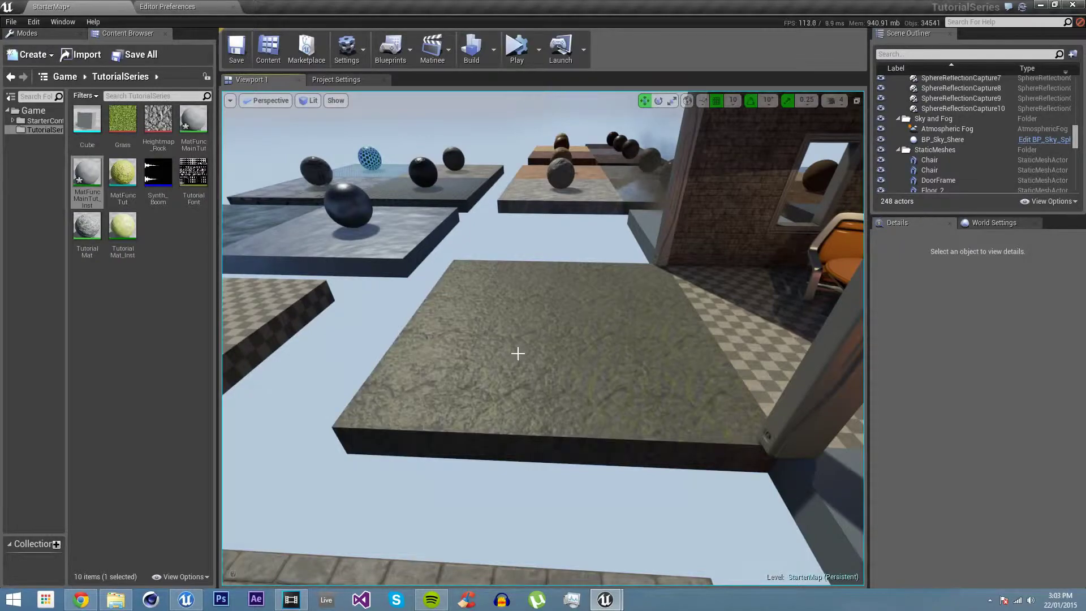
right_drag(519, 354, 560, 452)
key(w)
key(s)
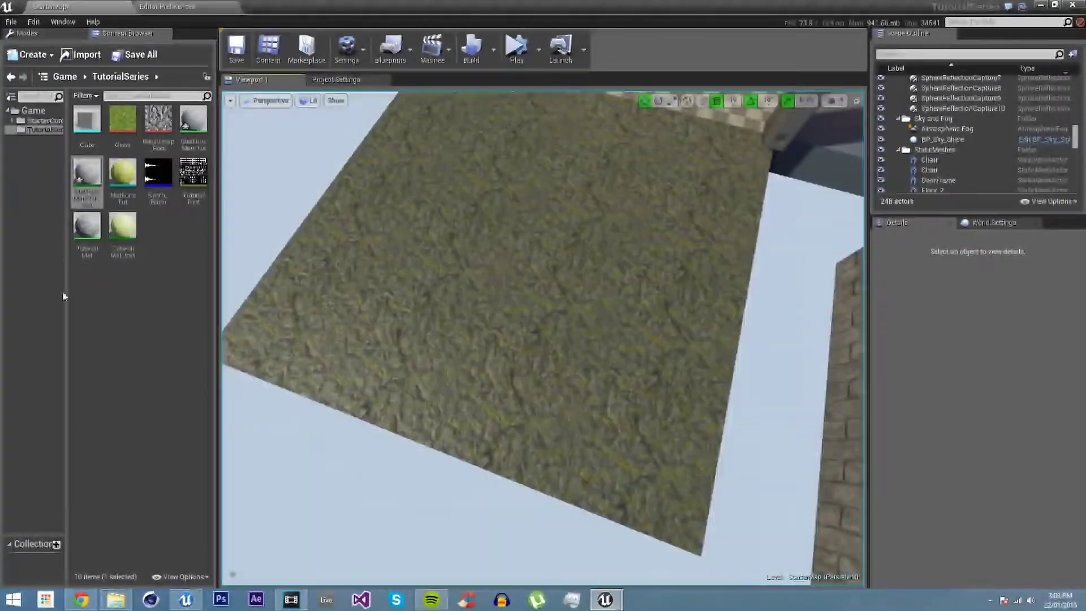
Open MatFuncMainTut_Inst for editing, position its window beside the textured platform, and bring its scalar parameter into view.
double_click(87, 176)
drag(423, 8, 307, 156)
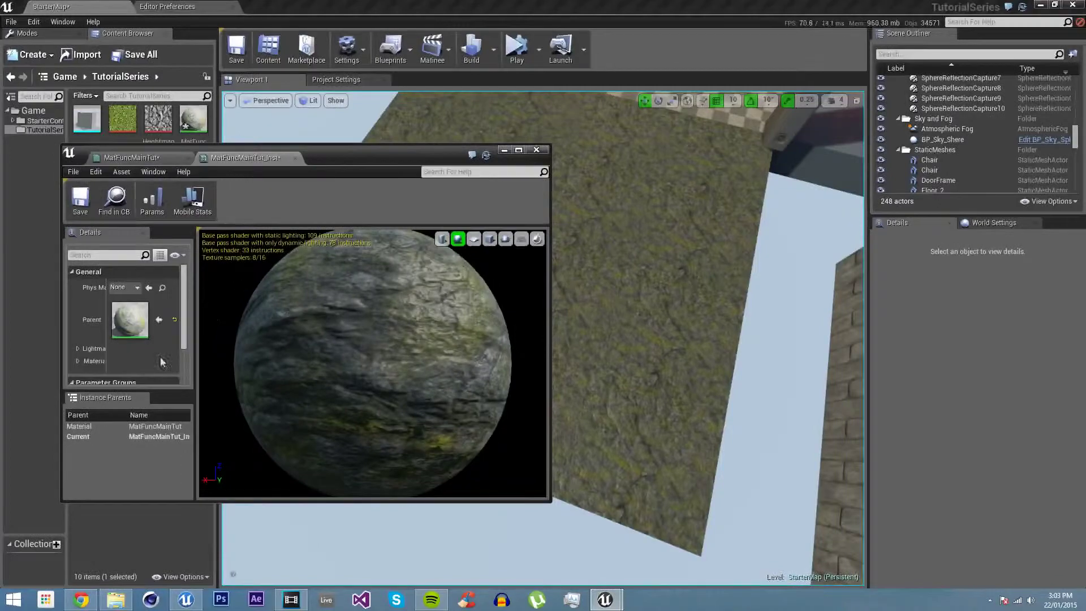
scroll(137, 351, down, 2)
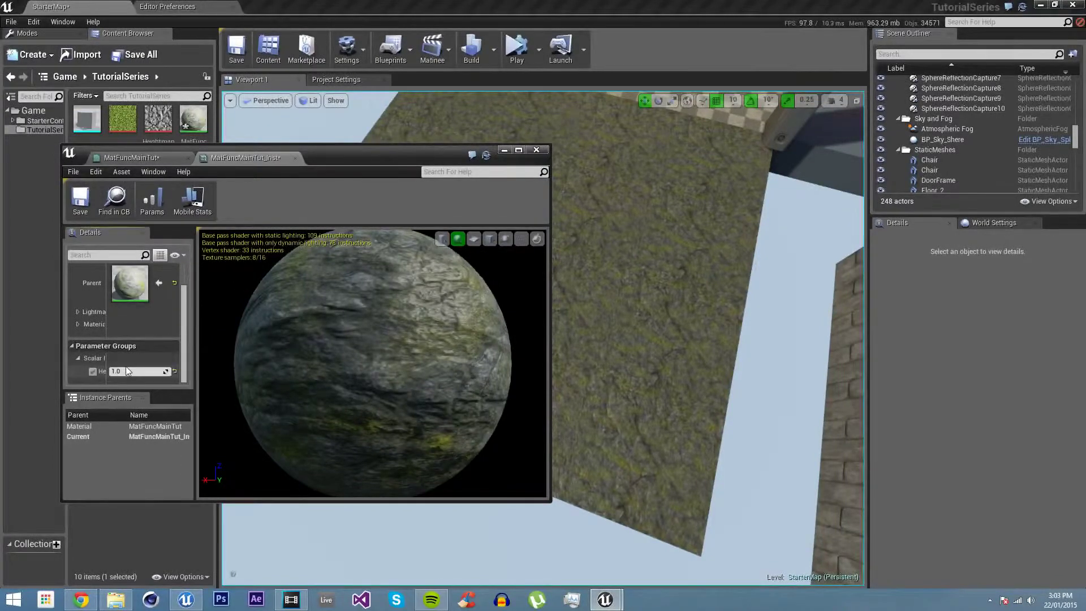
Raise the material instance's HeightmapIntensity to about 4.64 and inspect the moss coverage on the platform from several angles.
drag(126, 371, 201, 371)
right_drag(596, 308, 596, 307)
key(w)
key(s)
right_drag(662, 210, 662, 210)
drag(451, 157, 410, 185)
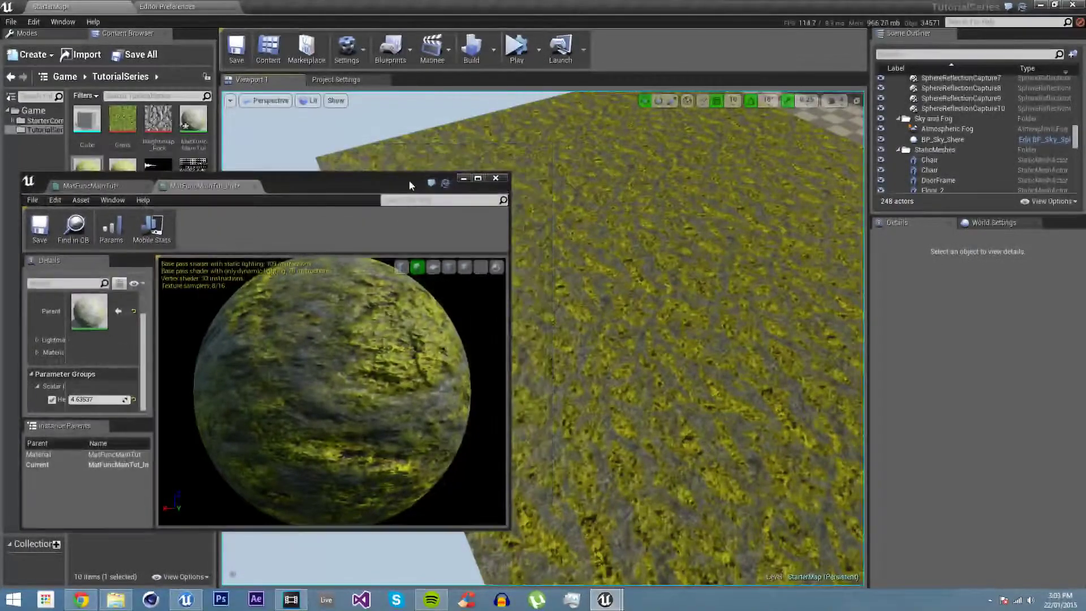
right_drag(626, 198, 627, 198)
key(w)
key(s)
right_drag(525, 214, 525, 214)
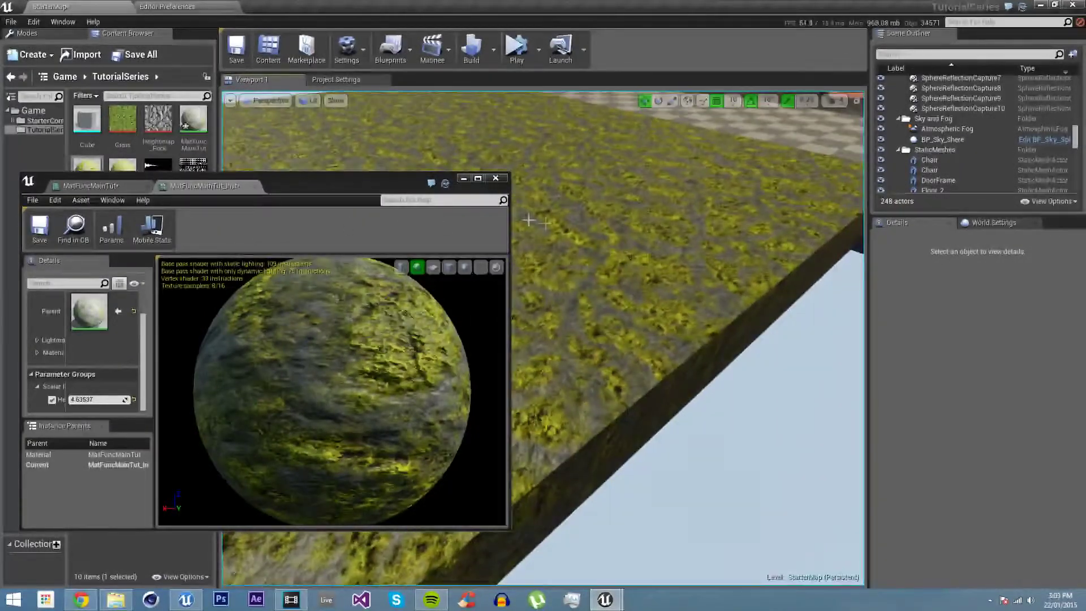
Return to the MatFuncMainTut graph and add a Clamp node fed by the Multiply output, keeping its 0 to 1 range.
click(478, 178)
click(66, 7)
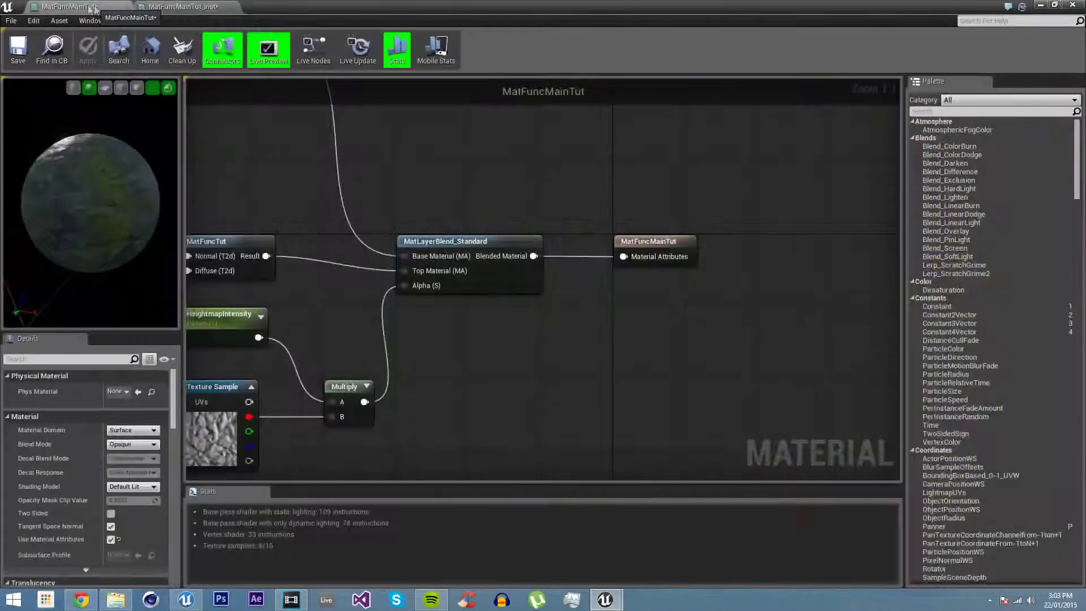
right_drag(505, 241, 460, 197)
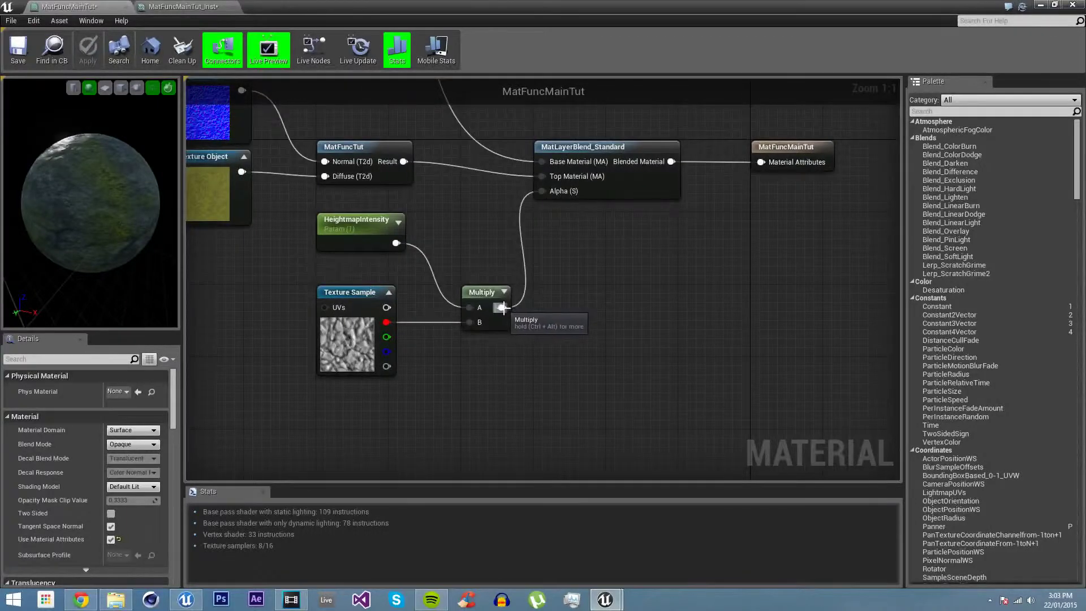
drag(502, 308, 507, 310)
drag(555, 210, 564, 201)
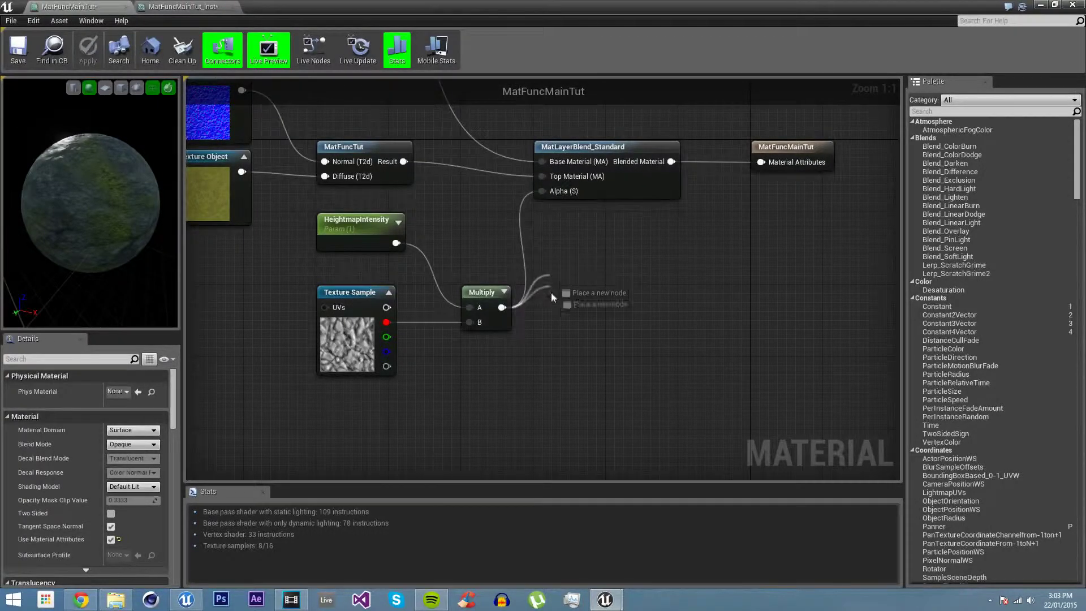
drag(551, 293, 551, 293)
text(clamp)
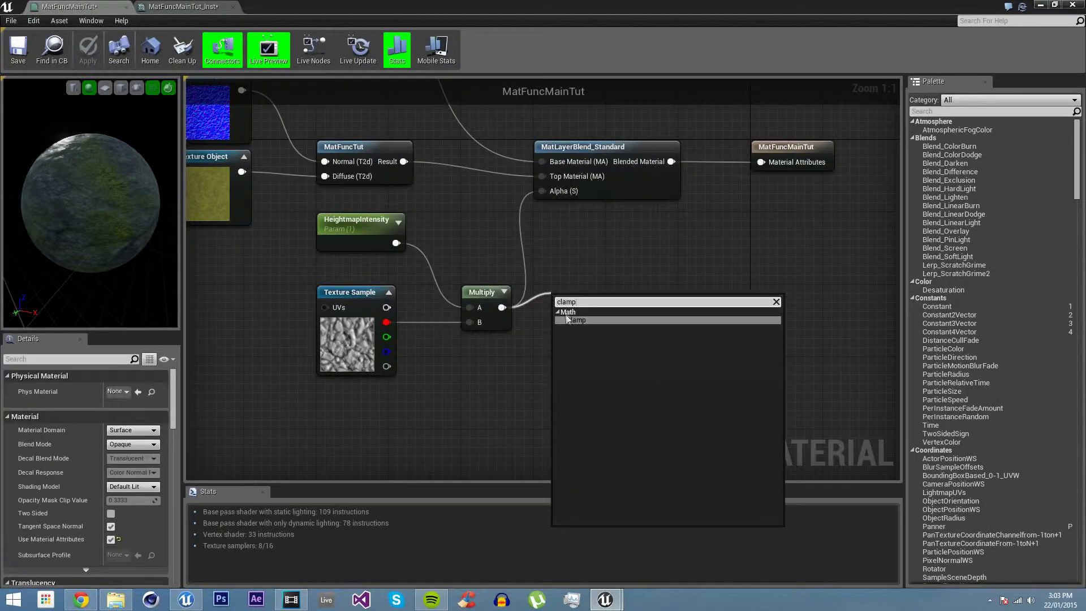
click(568, 320)
drag(570, 300, 560, 290)
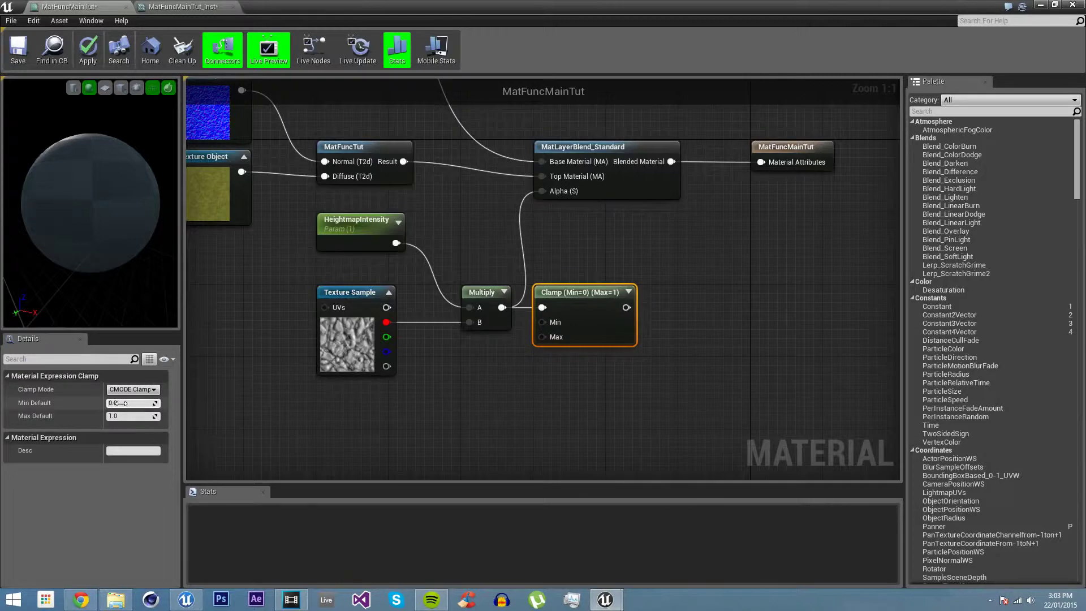
Connect the Clamp output to the Alpha input of MatLayerBlend_Standard and save the material.
right_drag(658, 383, 638, 397)
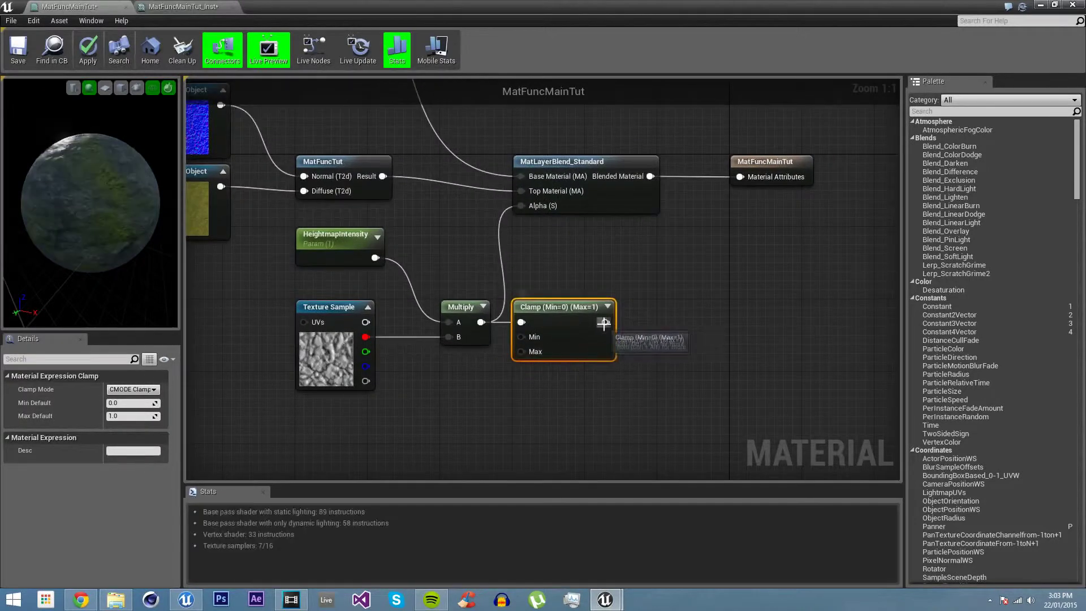
drag(604, 324, 545, 208)
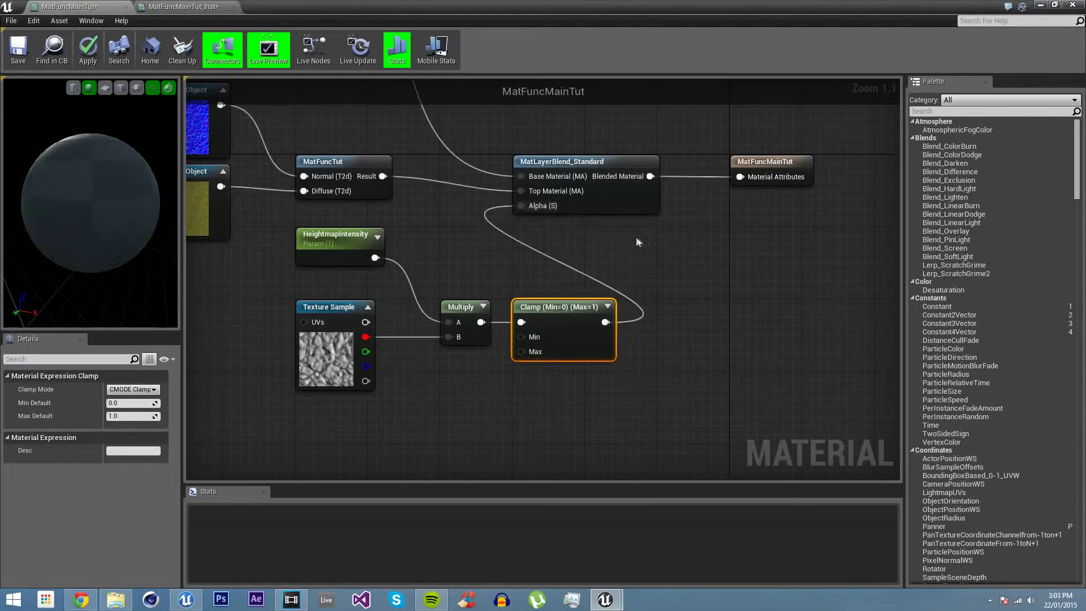
right_drag(457, 233, 433, 246)
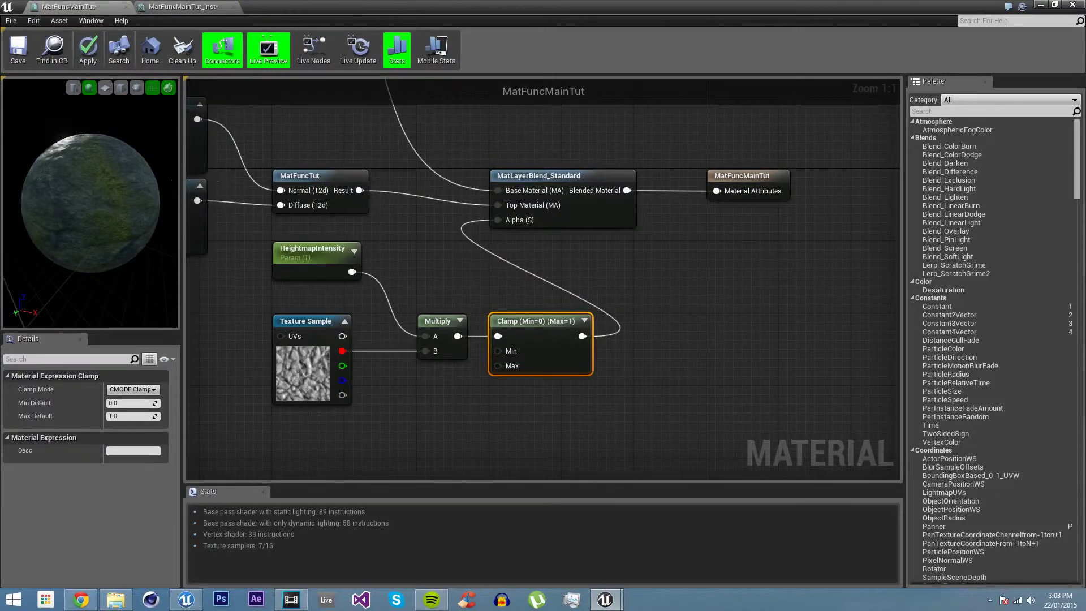
right_drag(543, 232, 546, 278)
click(1040, 6)
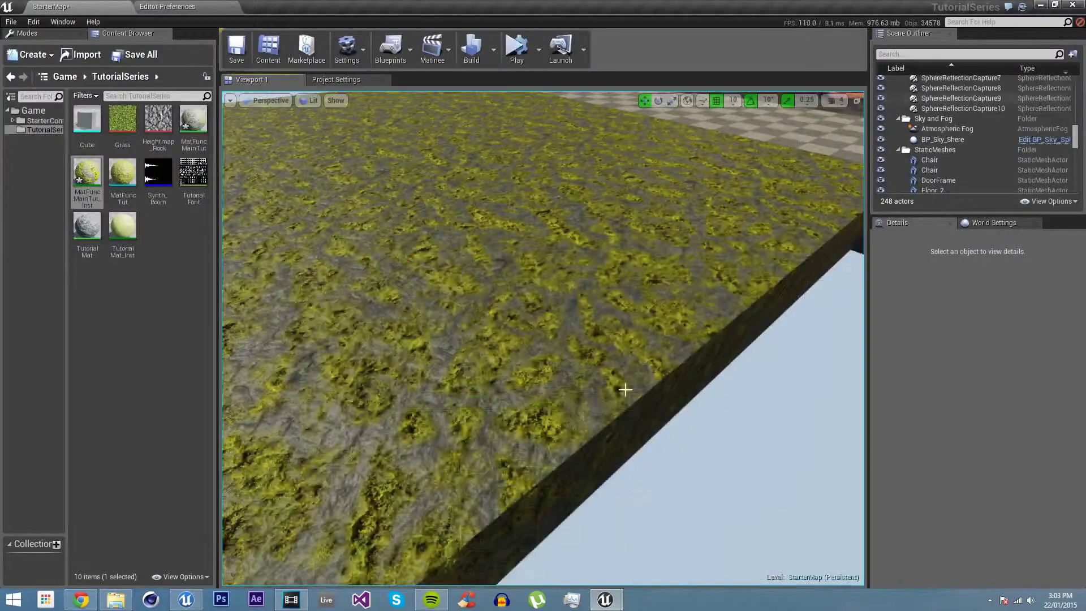
mouse_move(607, 600)
click(671, 535)
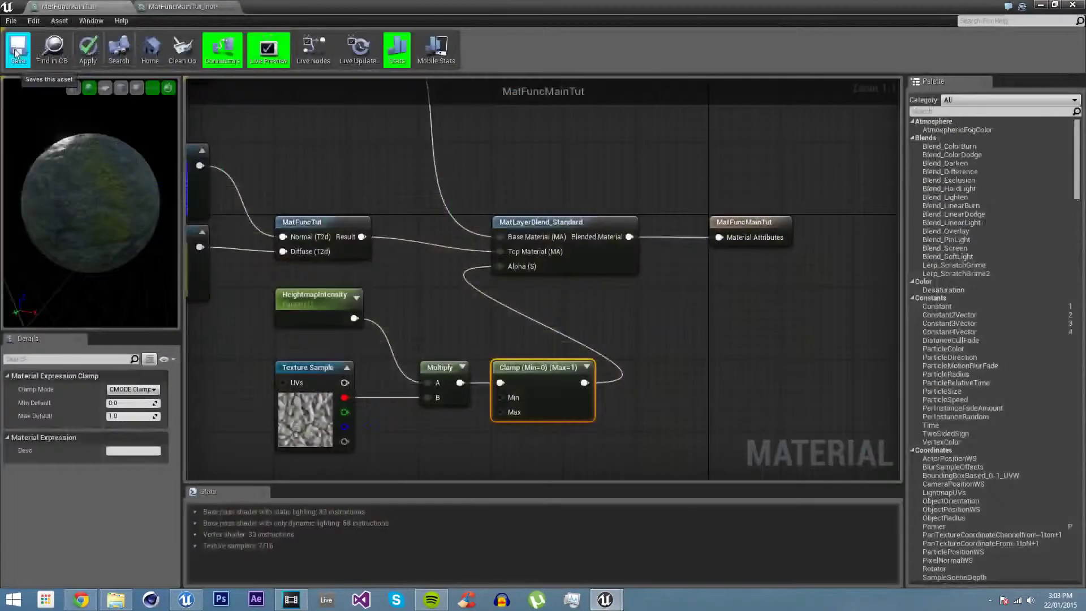
key(ctrl+s)
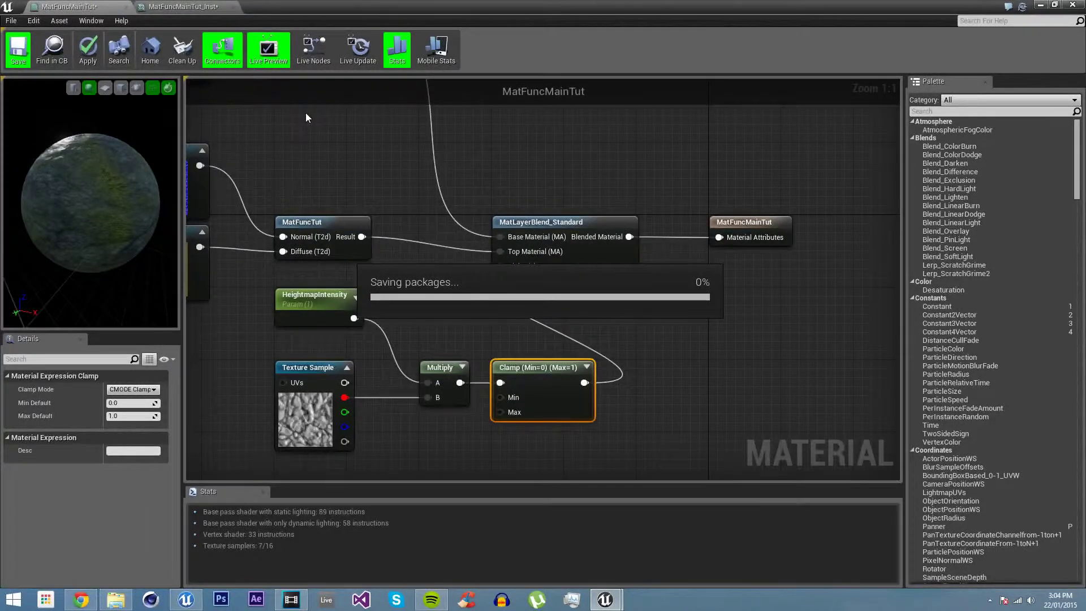
Return to the level editor and examine the clamped moss and basalt blend on the platform.
click(1041, 6)
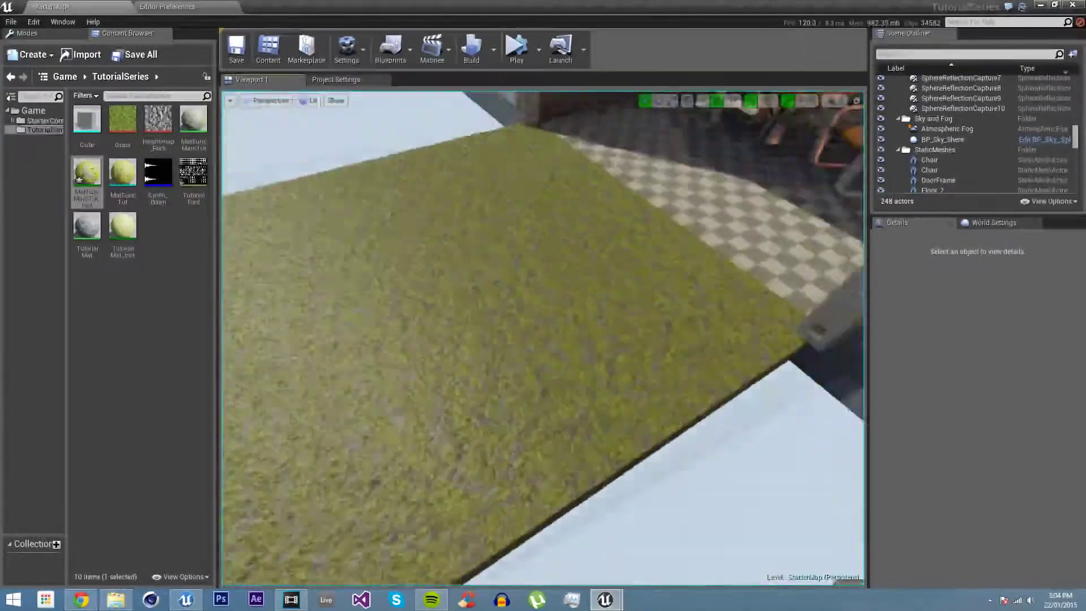
right_drag(544, 338, 498, 334)
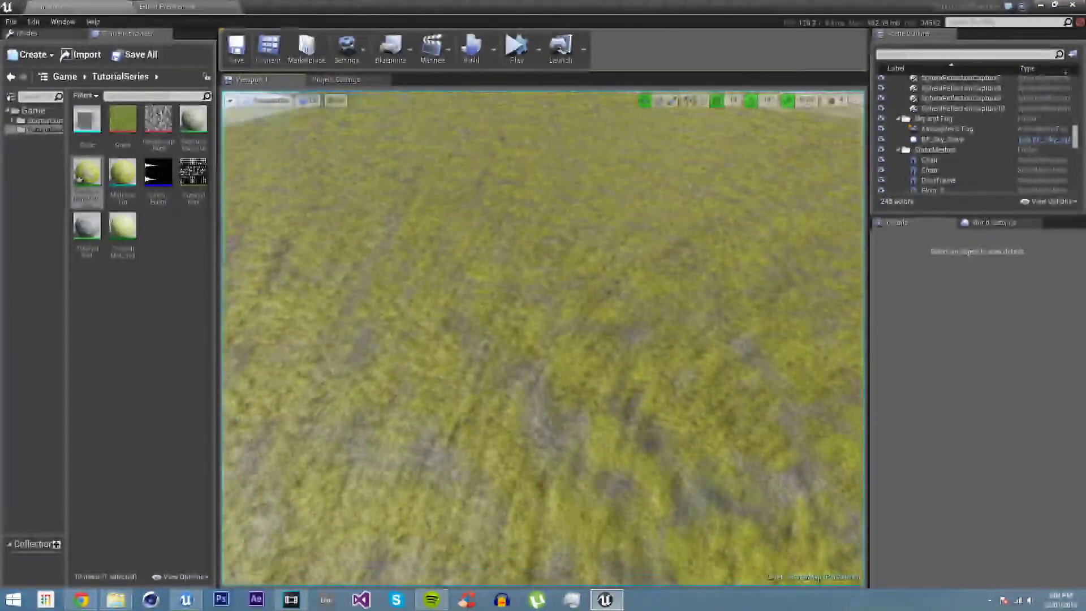
mouse_move(702, 200)
right_down()
mouse_move(702, 181)
mouse_move(702, 227)
mouse_move(702, 200)
right_up()
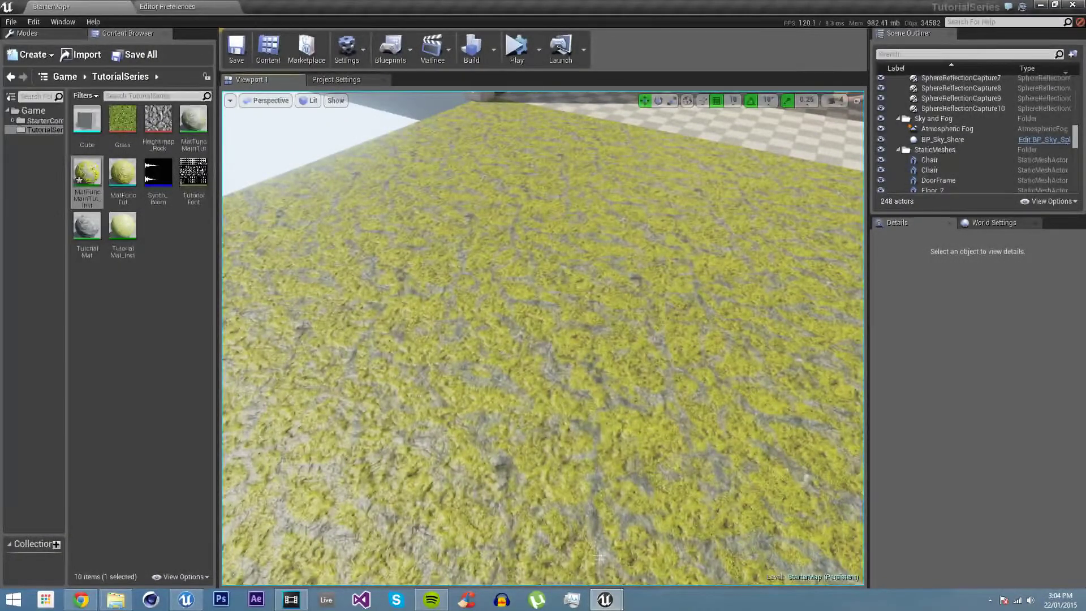
Swap the blend layers in MatFuncMainTut, feeding basalt into Top Material and moss into Base Material, and save the material.
mouse_move(606, 601)
click(658, 544)
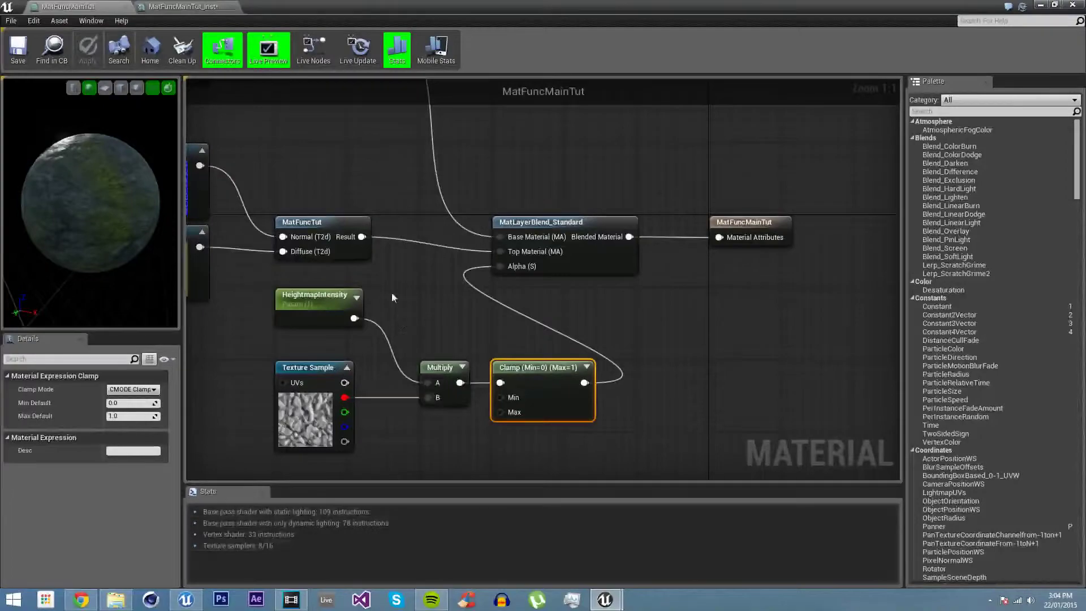
right_drag(518, 179, 507, 315)
drag(606, 398, 467, 172)
drag(611, 384, 467, 384)
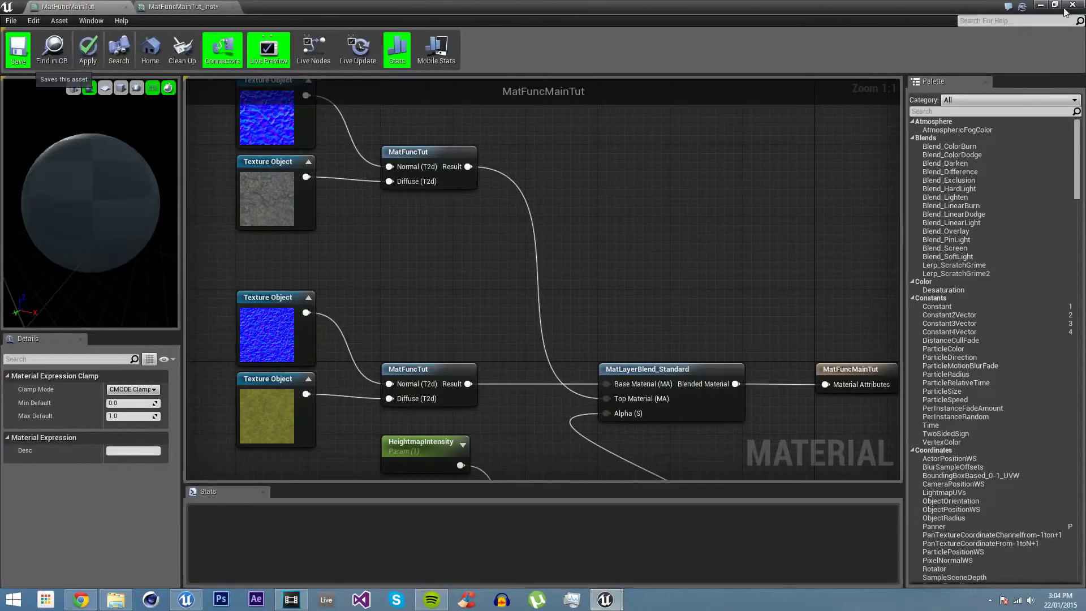
key(ctrl+s)
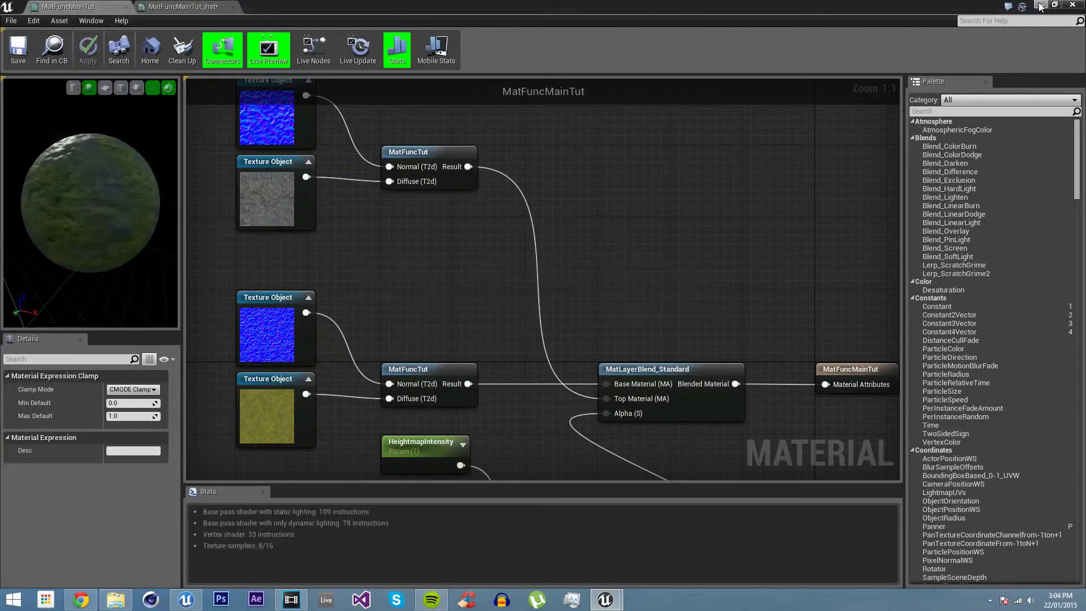
Return to the level editor, inspect the swapped layer blend on the platform, and cancel the pending autosave.
click(1041, 5)
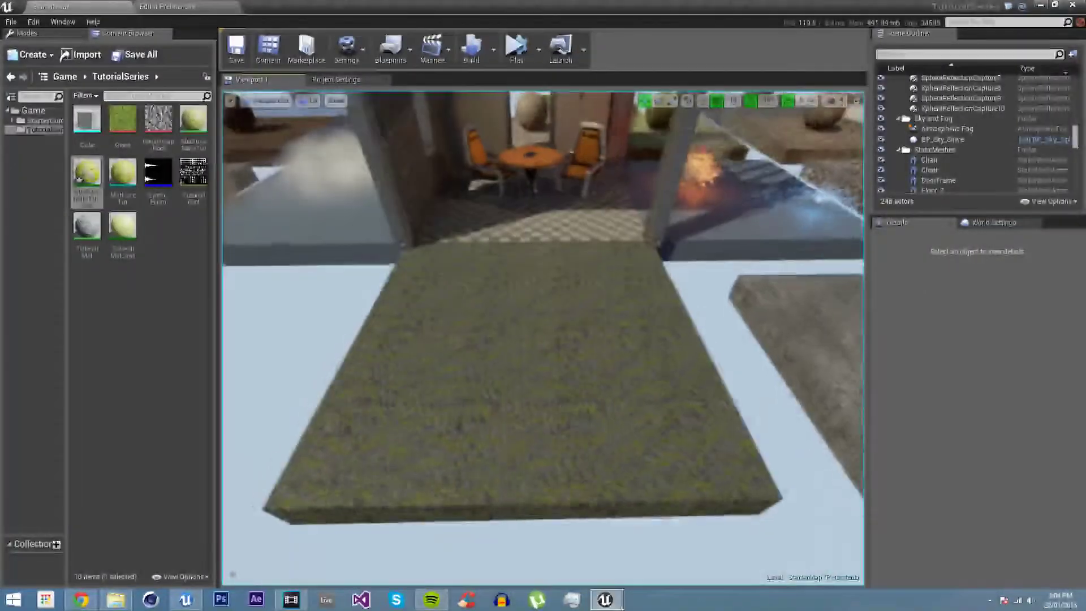
mouse_move(501, 377)
right_down()
mouse_move(502, 404)
mouse_move(502, 377)
right_up()
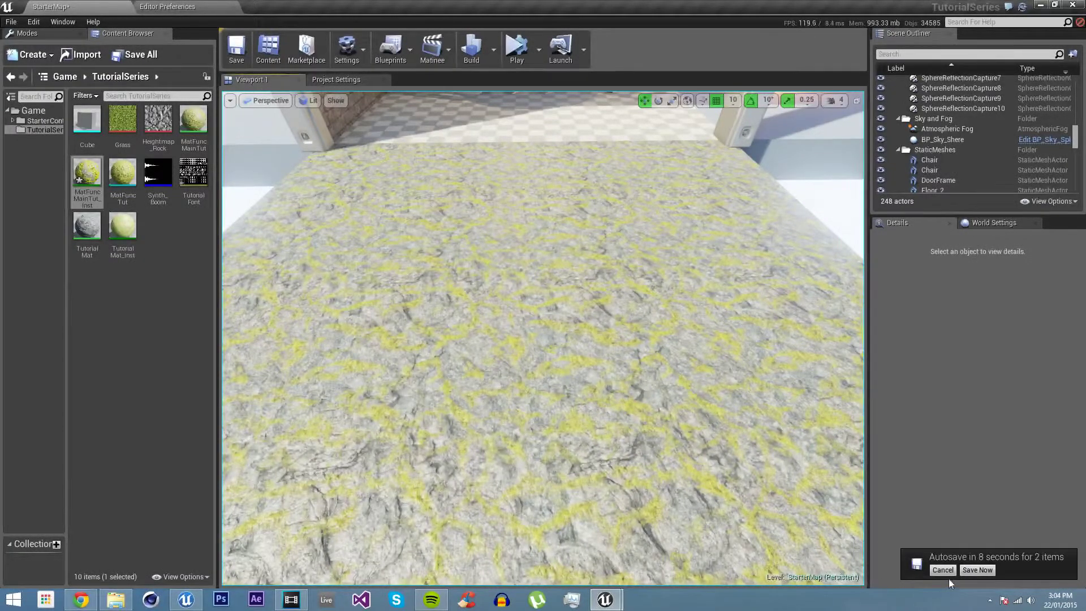
click(949, 573)
right_drag(553, 382, 509, 373)
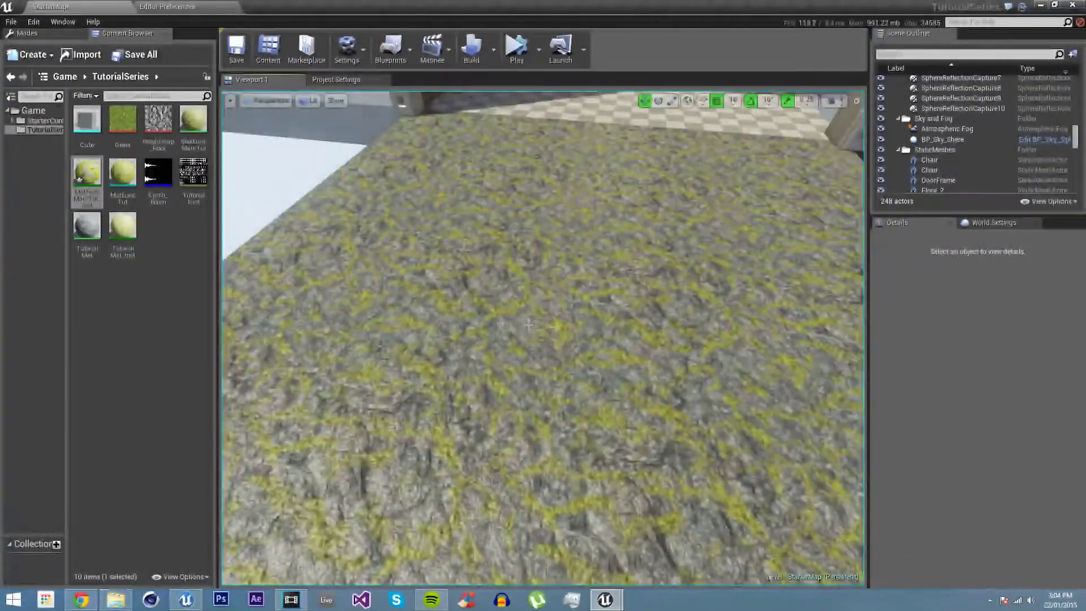